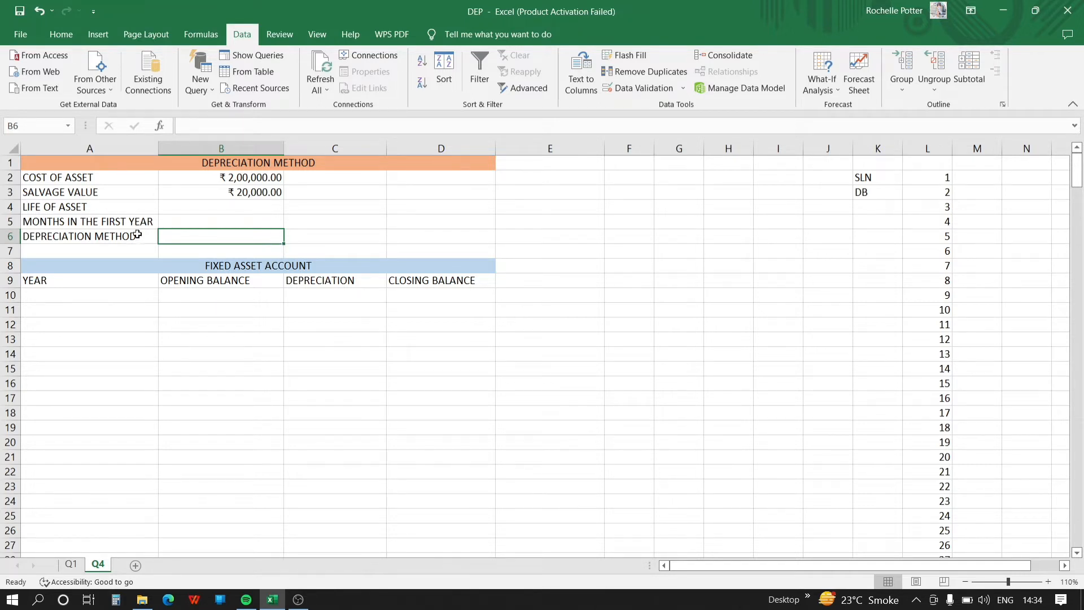
# Restrict the life-of-asset cell B4 to a dropdown list sourced from the numbers 1 to 40 in L2:L41
pyautogui.click(198, 206)
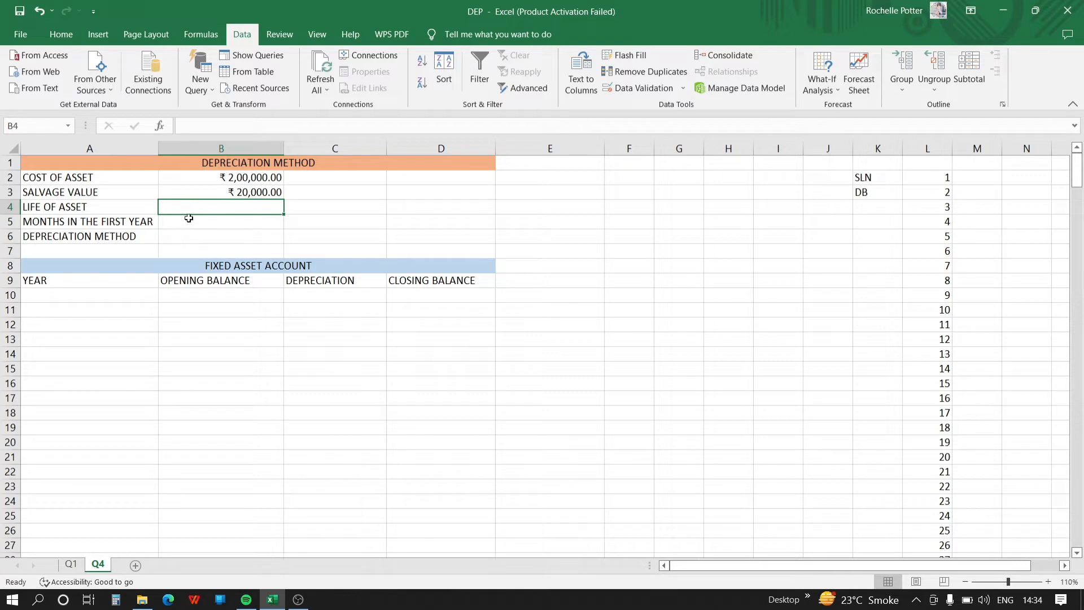
pyautogui.click(683, 89)
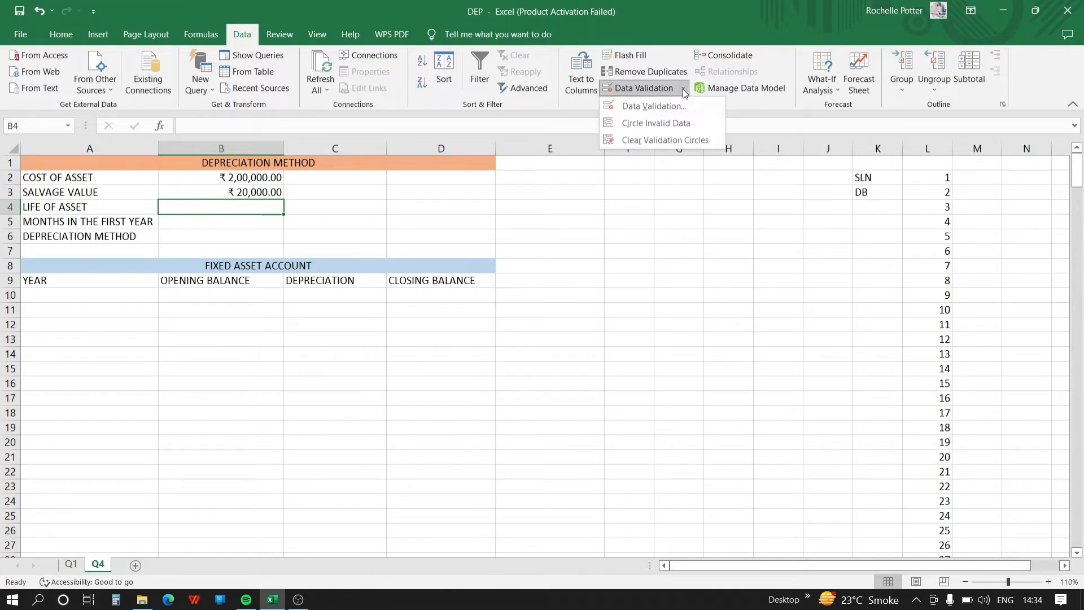
pyautogui.click(652, 107)
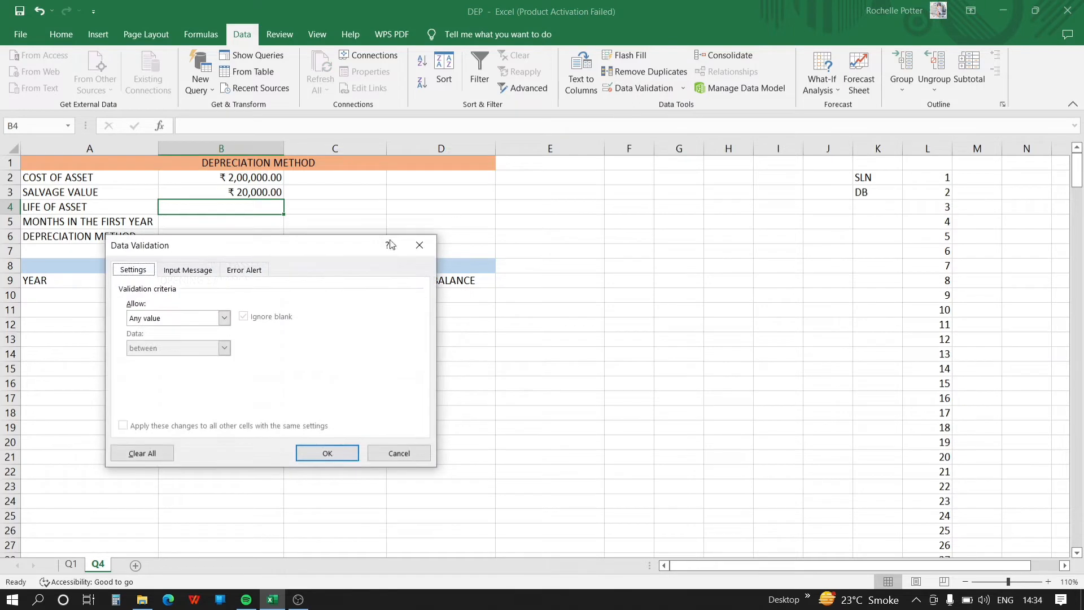
pyautogui.click(225, 318)
pyautogui.click(158, 361)
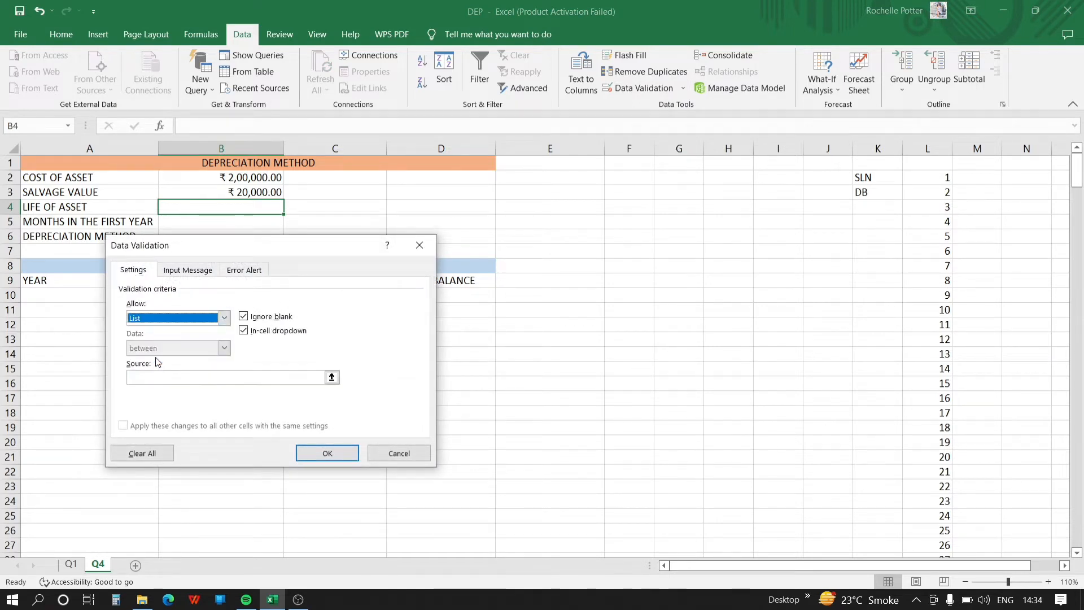
pyautogui.click(218, 378)
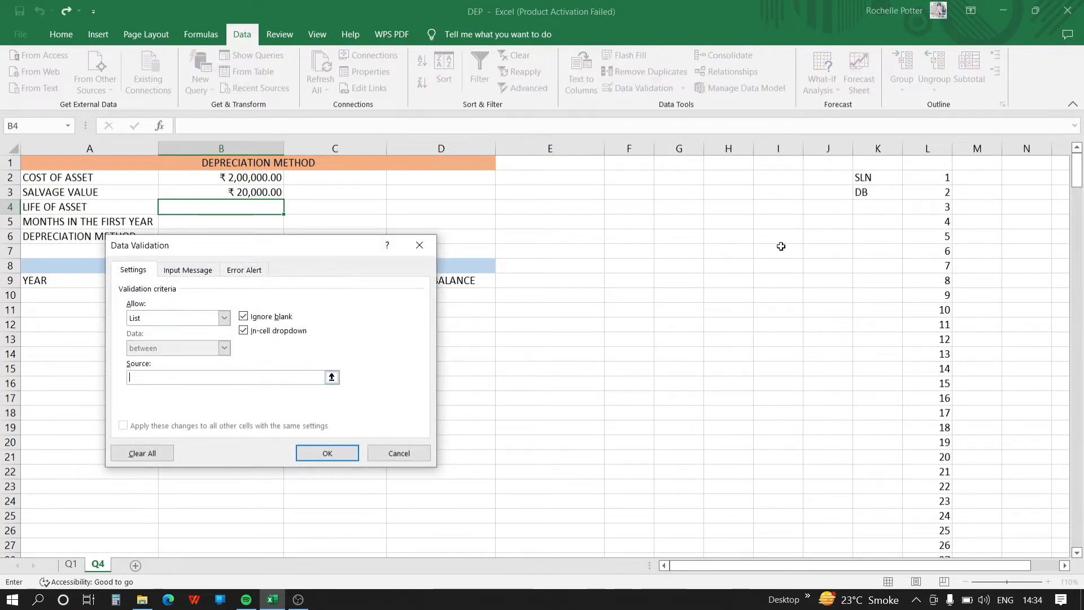
pyautogui.click(935, 181)
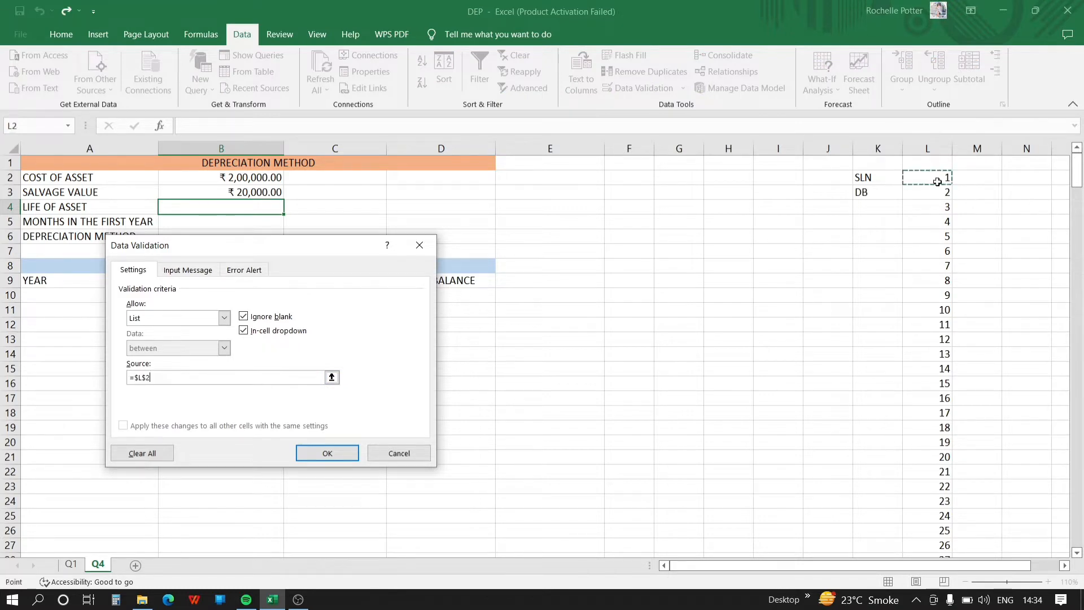
pyautogui.moveTo(936, 181); pyautogui.dragTo(927, 518)
pyautogui.press('Return')
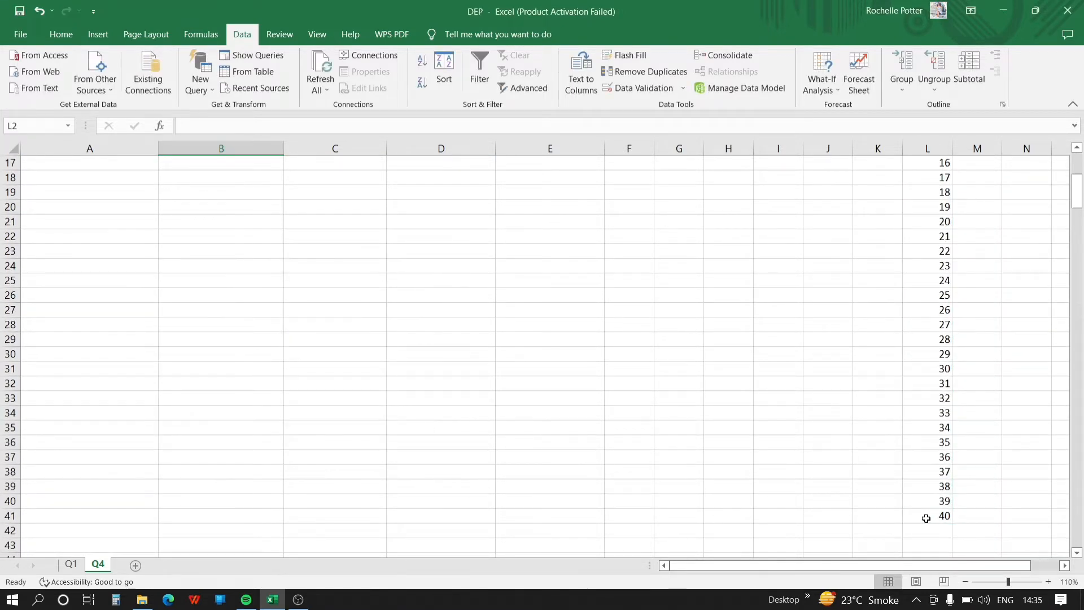
# Try to restrict the months-in-the-first-year cell B5 to a dropdown list of the numbers 1 to 12 in column L
pyautogui.click(823, 467)
pyautogui.press('Up')
pyautogui.press('Up')
pyautogui.press('Up')
pyautogui.press('Up')
pyautogui.press('Up')
pyautogui.press('Up')
pyautogui.press('Up')
pyautogui.press('Up')
pyautogui.press('Up')
pyautogui.press('Up')
pyautogui.press('Up')
pyautogui.press('Up')
pyautogui.press('Up')
pyautogui.press('Up')
pyautogui.press('Up')
pyautogui.press('Up')
pyautogui.press('Up')
pyautogui.press('Up')
pyautogui.press('Up')
pyautogui.press('Up')
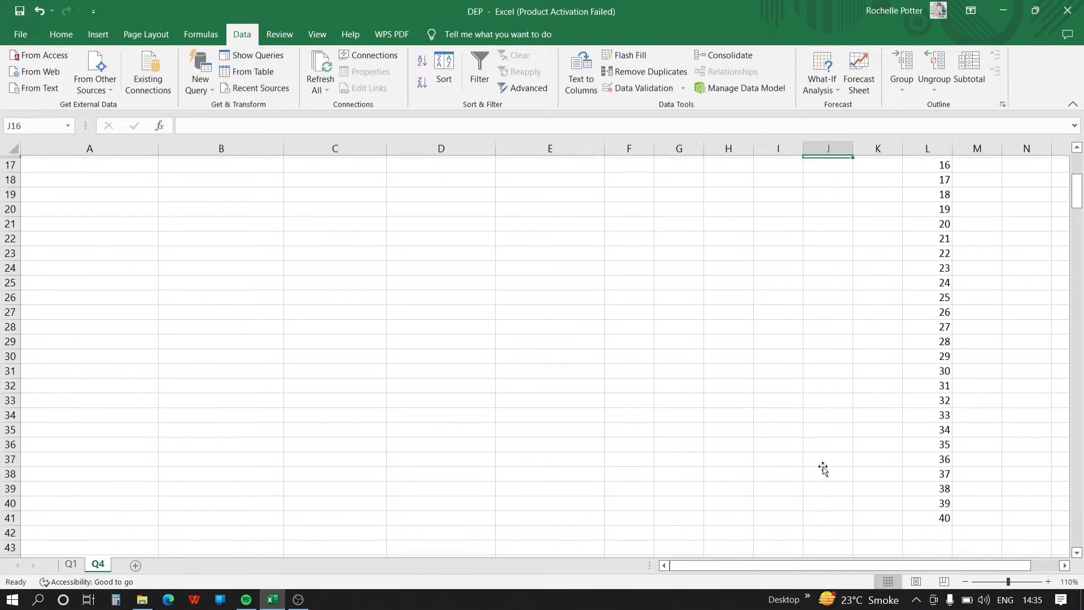
pyautogui.hotkey('ctrl', 'Up')
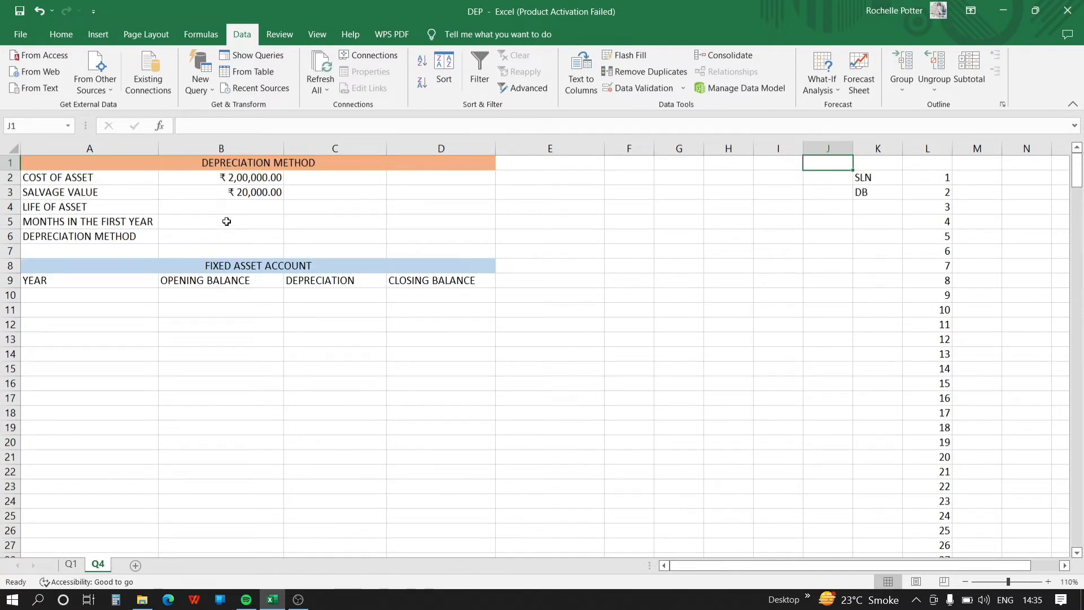
pyautogui.click(226, 221)
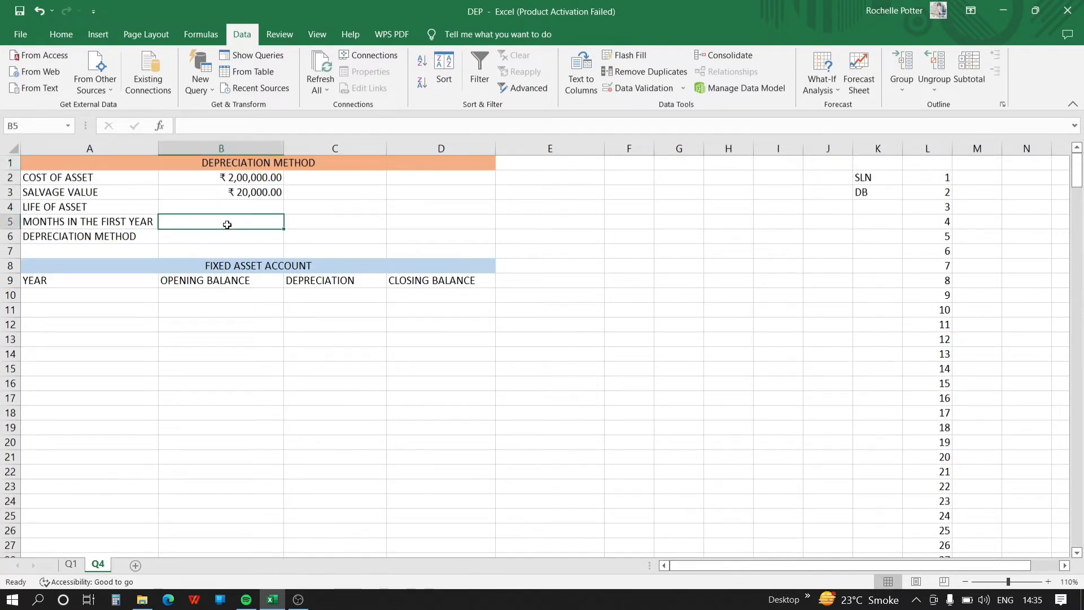
pyautogui.click(683, 91)
pyautogui.click(662, 104)
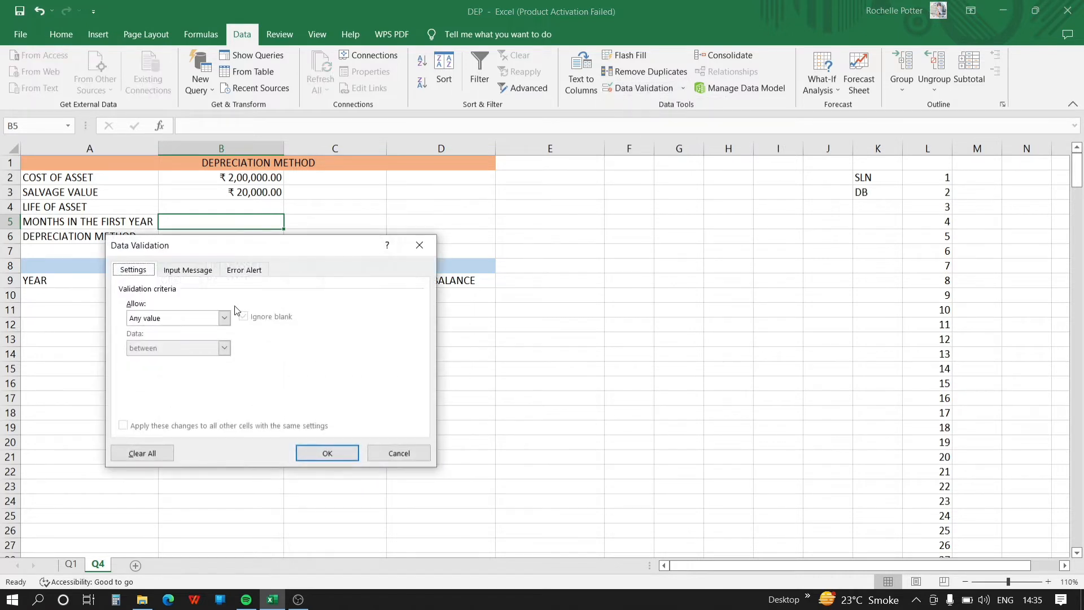
pyautogui.click(224, 318)
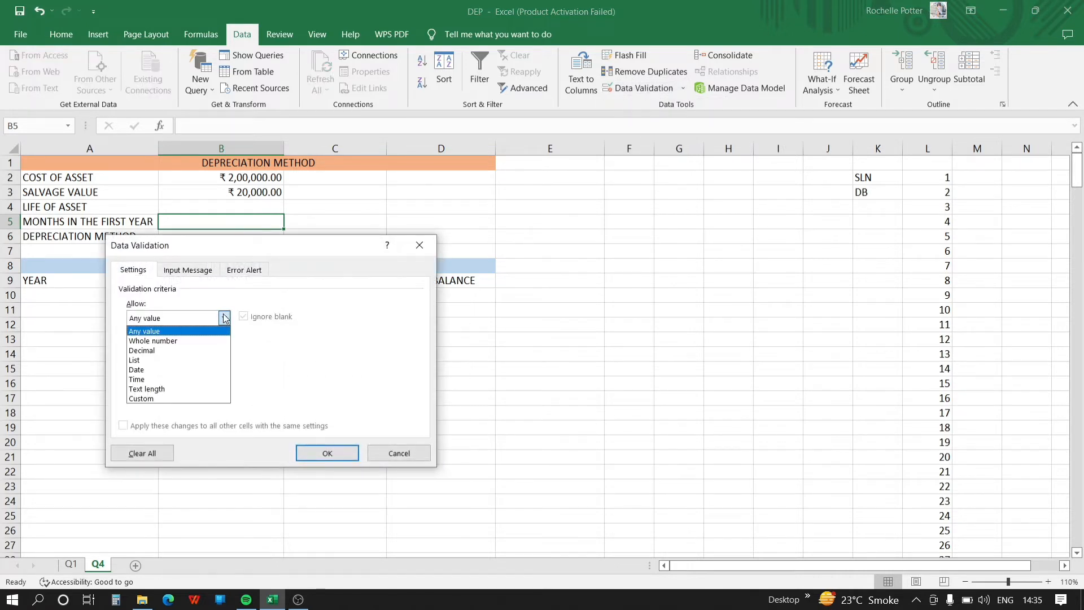
pyautogui.click(143, 360)
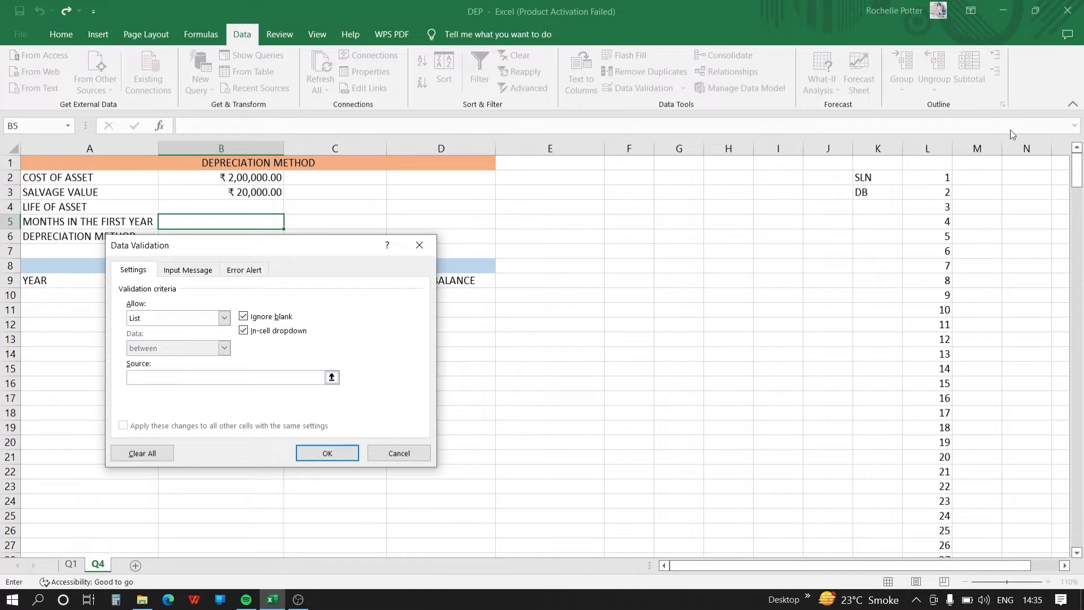
pyautogui.moveTo(933, 178); pyautogui.dragTo(939, 337)
pyautogui.press('Return')
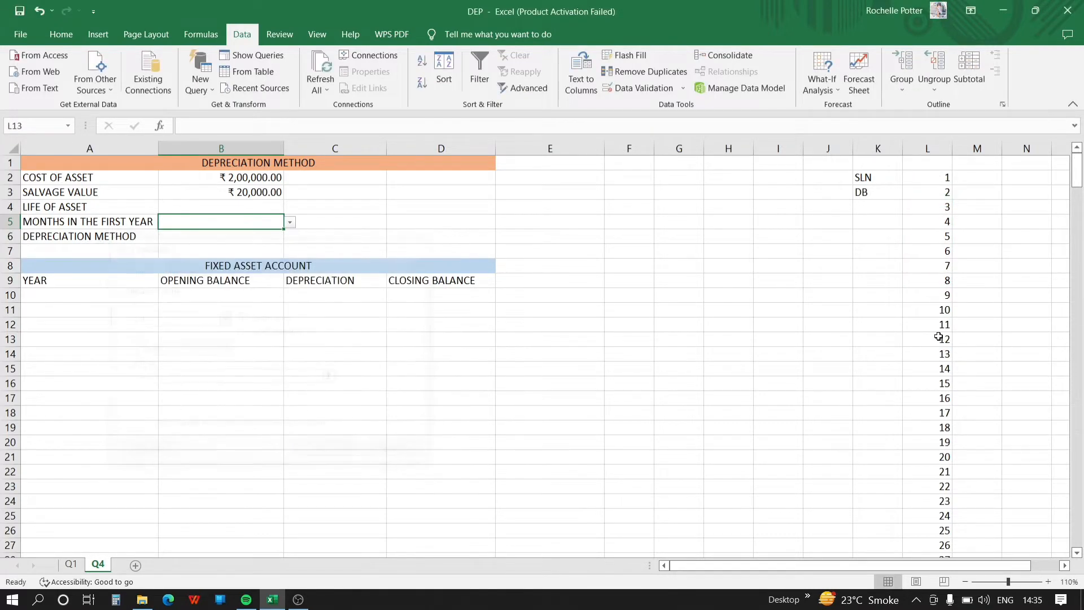
# Restrict the depreciation method cell B6 to a dropdown list sourced from K2:K3 and choose SLN from it
pyautogui.click(255, 237)
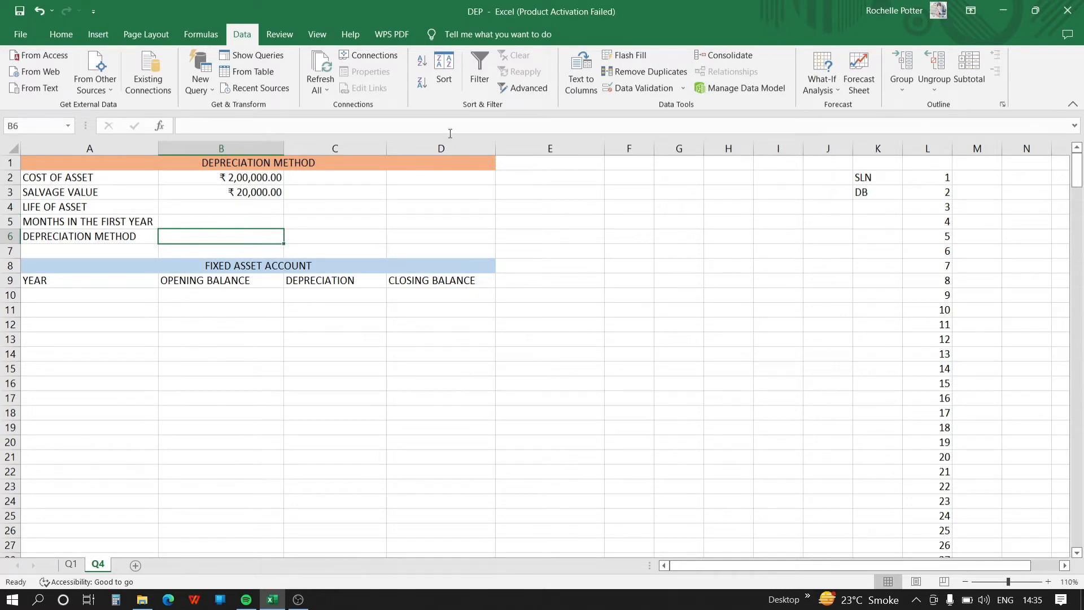
pyautogui.click(687, 86)
pyautogui.click(656, 107)
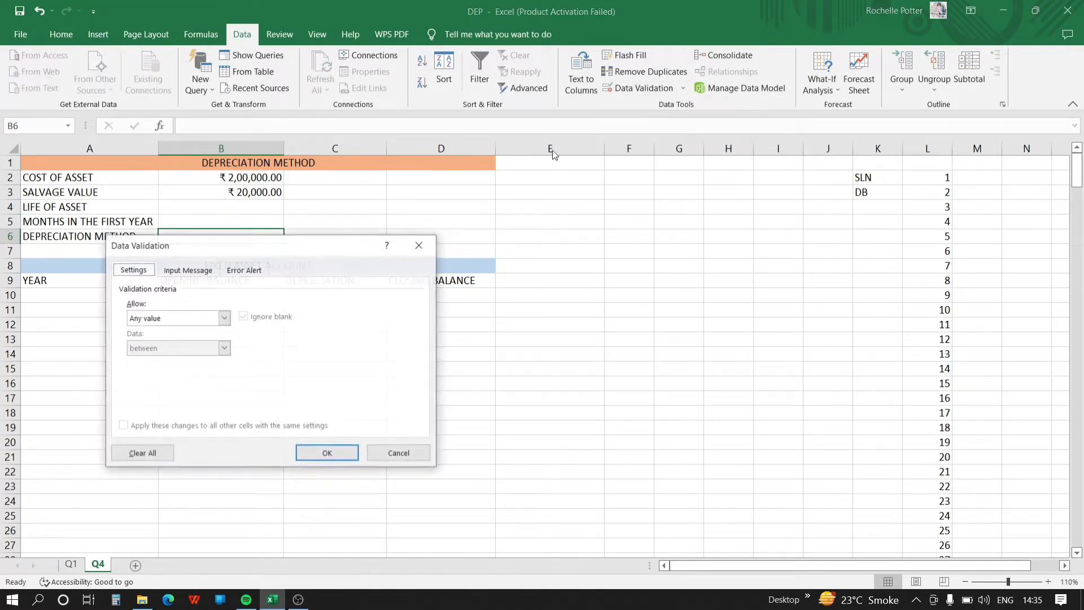
pyautogui.click(225, 318)
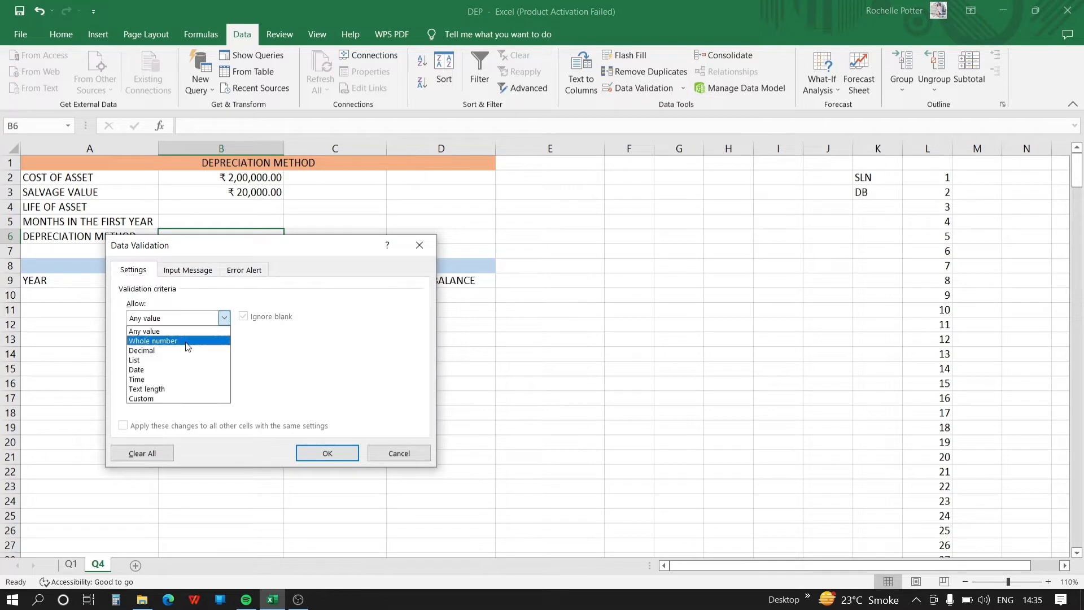
pyautogui.click(161, 361)
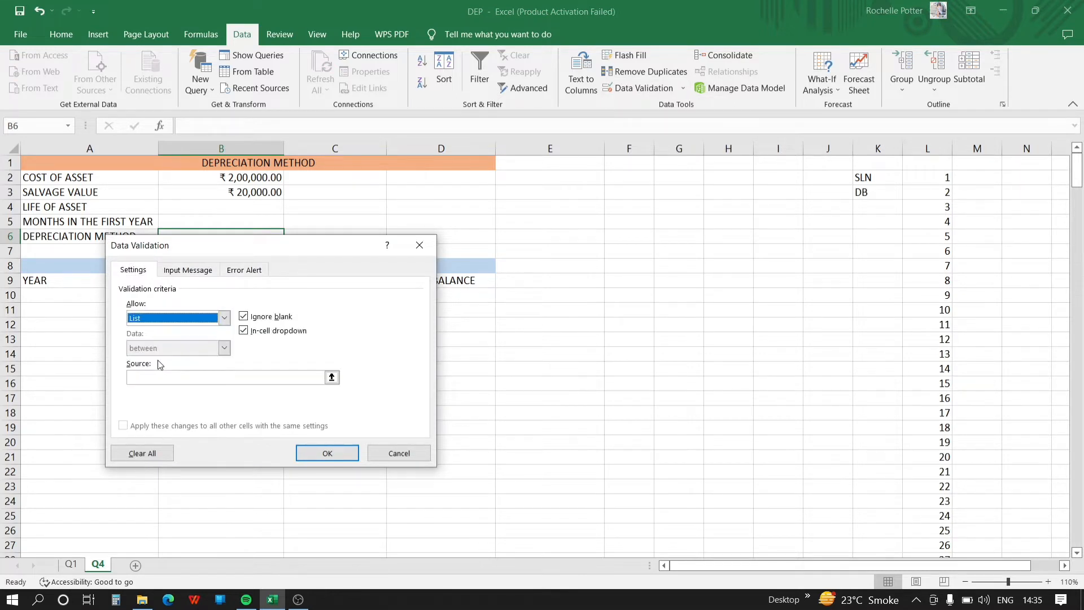
pyautogui.click(195, 378)
pyautogui.moveTo(873, 175)
pyautogui.mouseDown()
pyautogui.moveTo(876, 210)
pyautogui.moveTo(872, 192)
pyautogui.mouseUp()
pyautogui.press('Return')
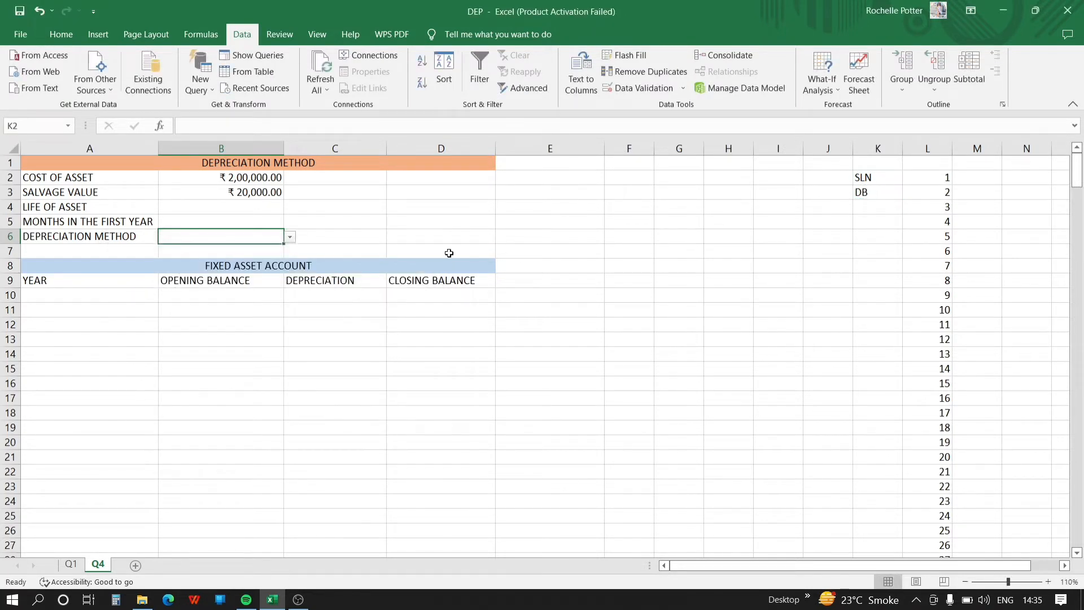
pyautogui.click(290, 239)
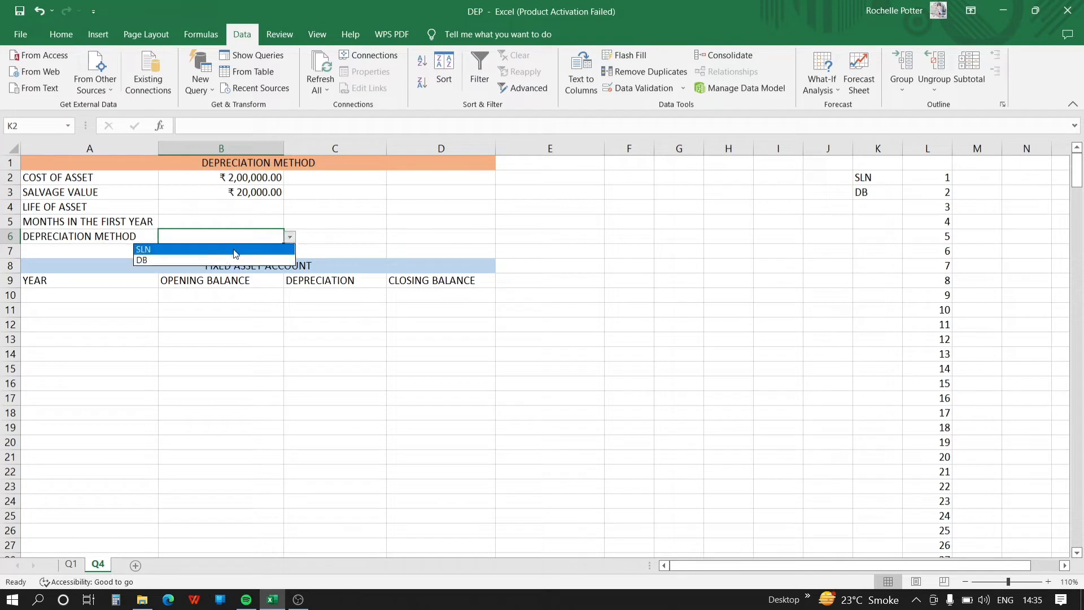
pyautogui.click(235, 247)
# Check the dropdown of the months-in-the-first-year cell B5 and correct its validation source to =$L$2:$L$13
pyautogui.moveTo(271, 221); pyautogui.dragTo(290, 223)
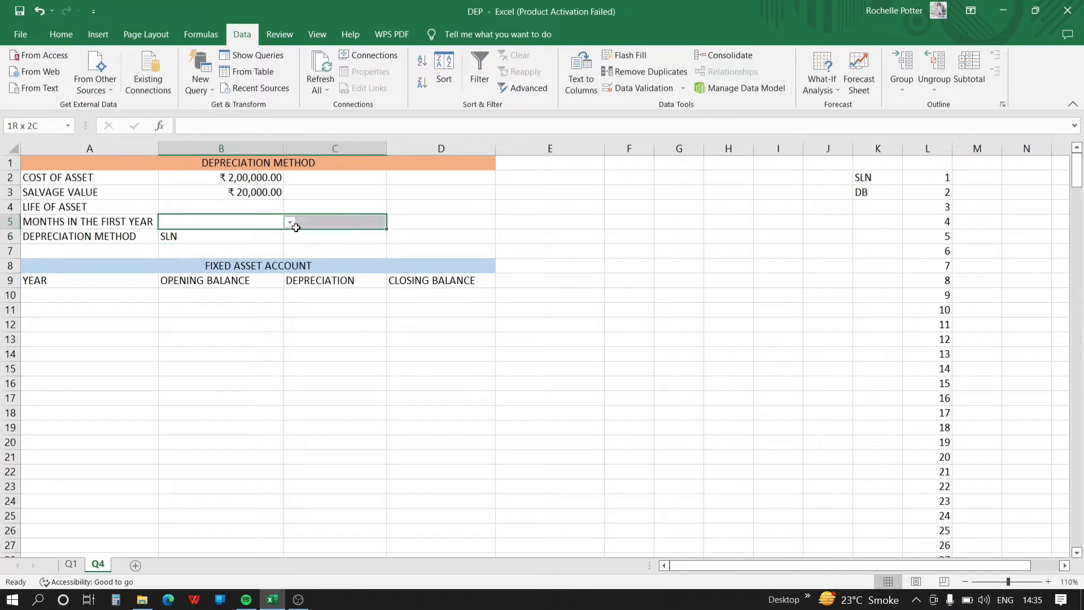
pyautogui.click(290, 225)
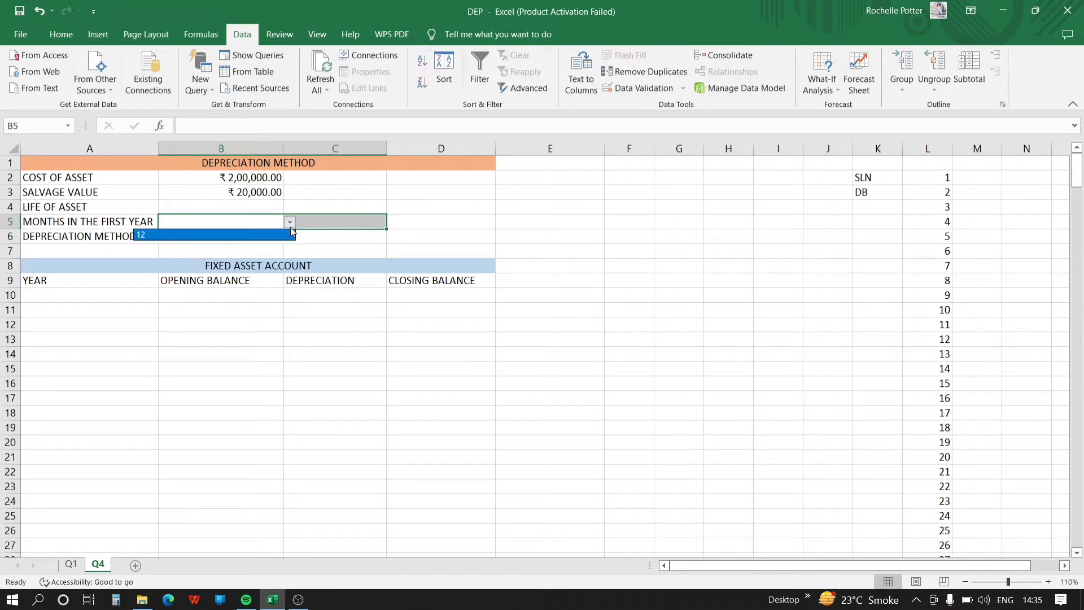
pyautogui.click(289, 224)
pyautogui.click(259, 221)
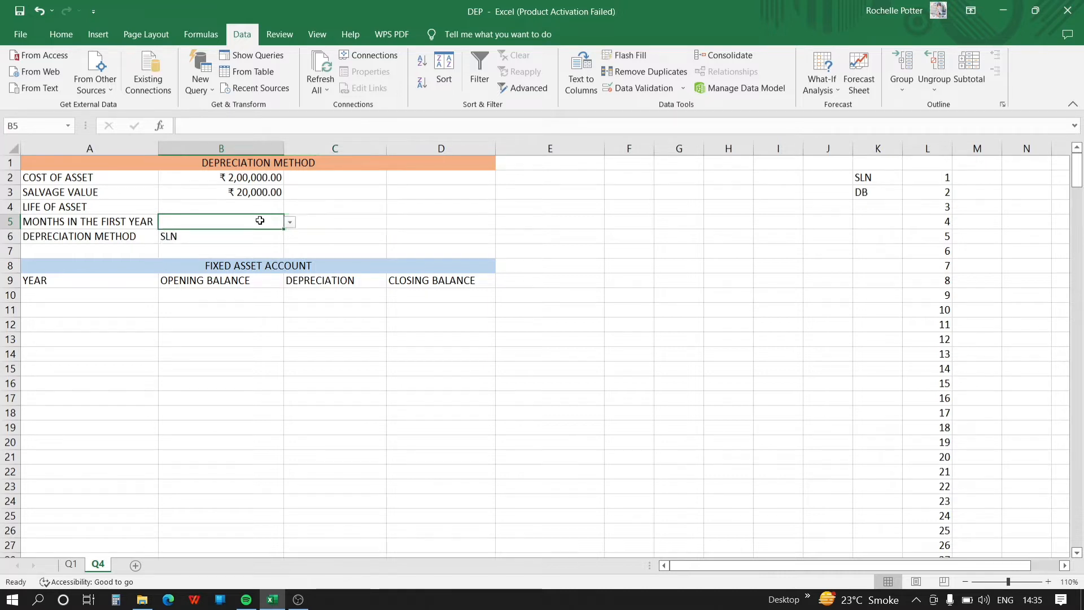
pyautogui.click(290, 224)
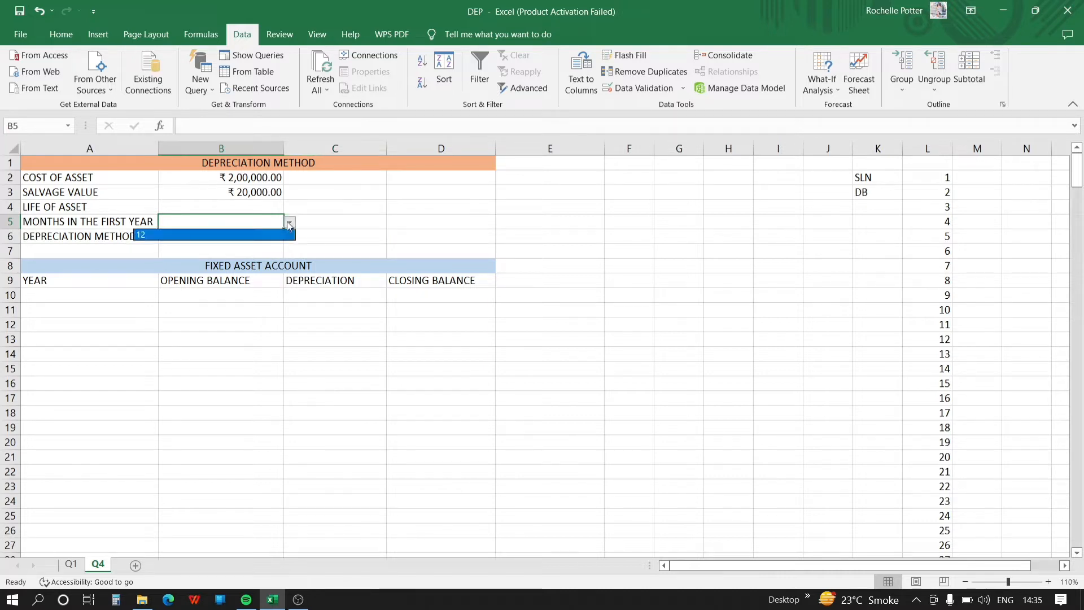
pyautogui.click(618, 88)
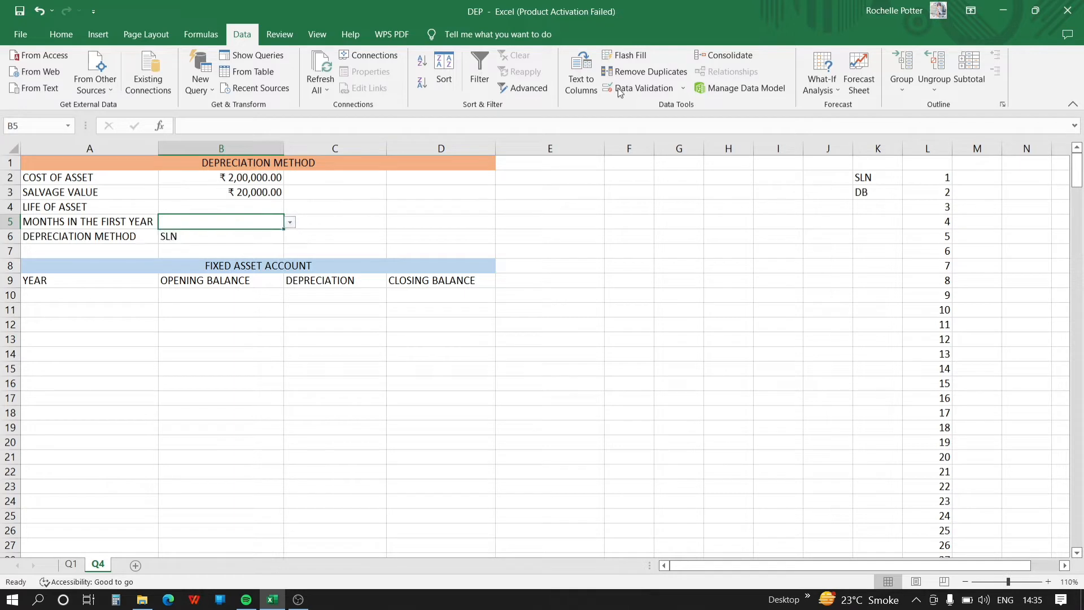
pyautogui.click(683, 89)
pyautogui.click(656, 105)
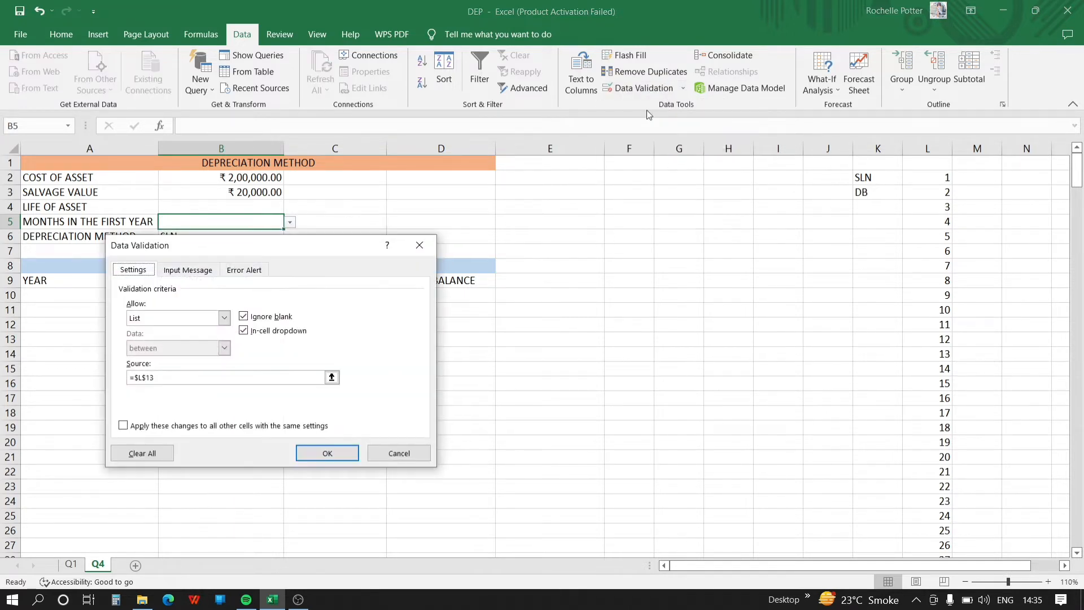
pyautogui.click(180, 378)
pyautogui.press('BackSpace')
pyautogui.press('BackSpace')
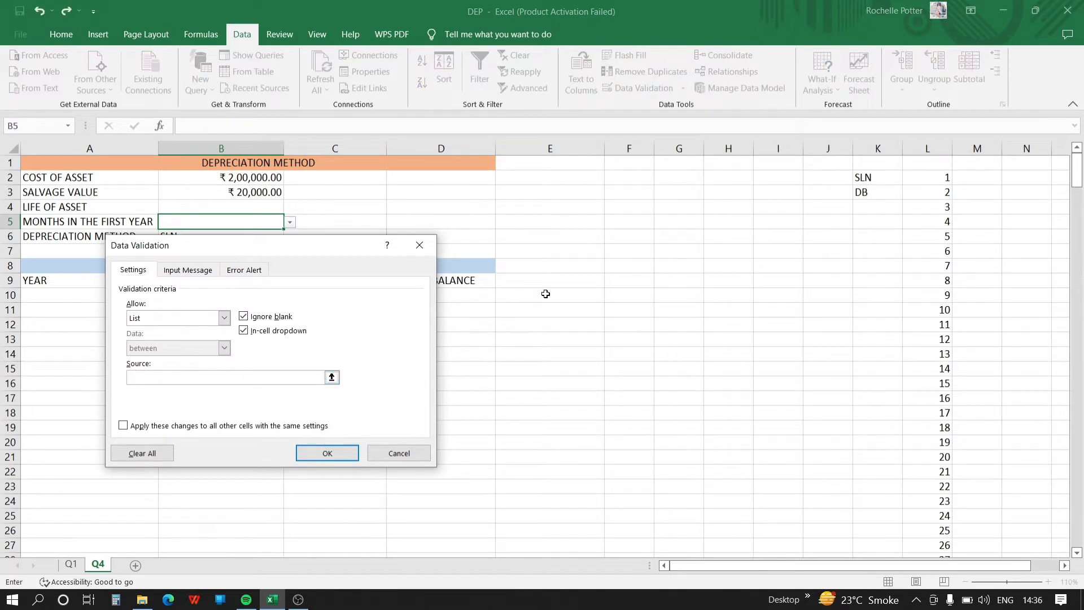
pyautogui.moveTo(920, 173); pyautogui.dragTo(916, 338)
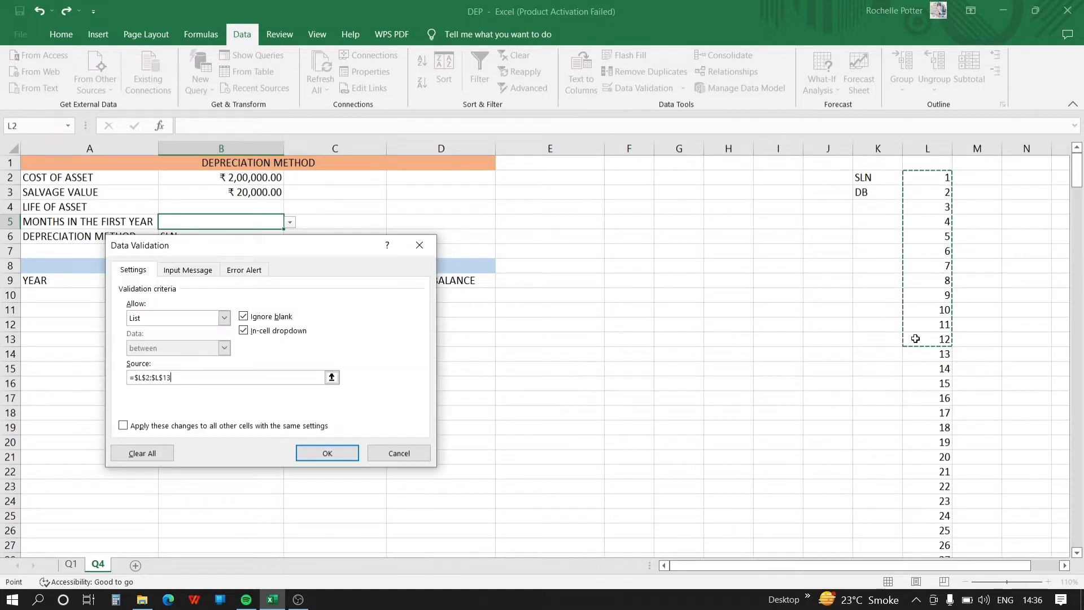
pyautogui.press('Return')
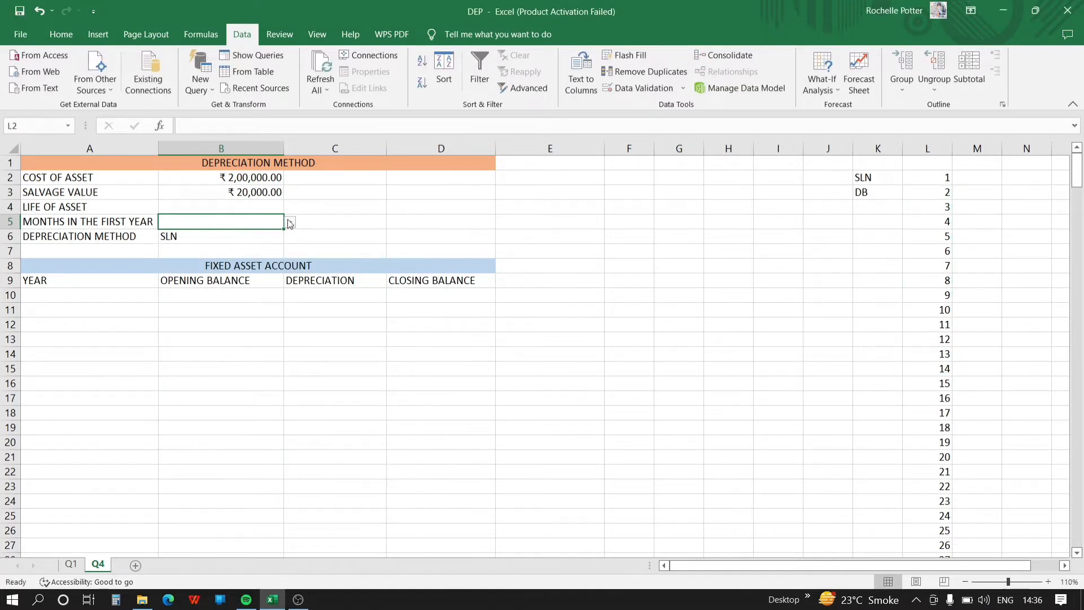
# Choose 10 for the months in the first year and 40 for the life of the asset from their dropdown lists
pyautogui.click(289, 222)
pyautogui.scroll(-2, 286, 302)
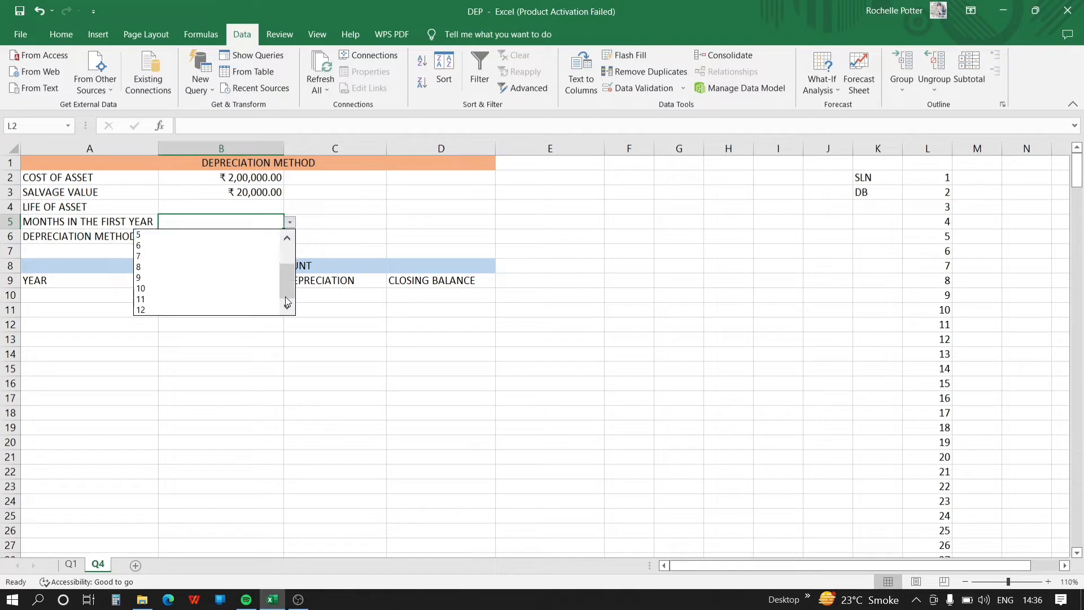
pyautogui.click(170, 288)
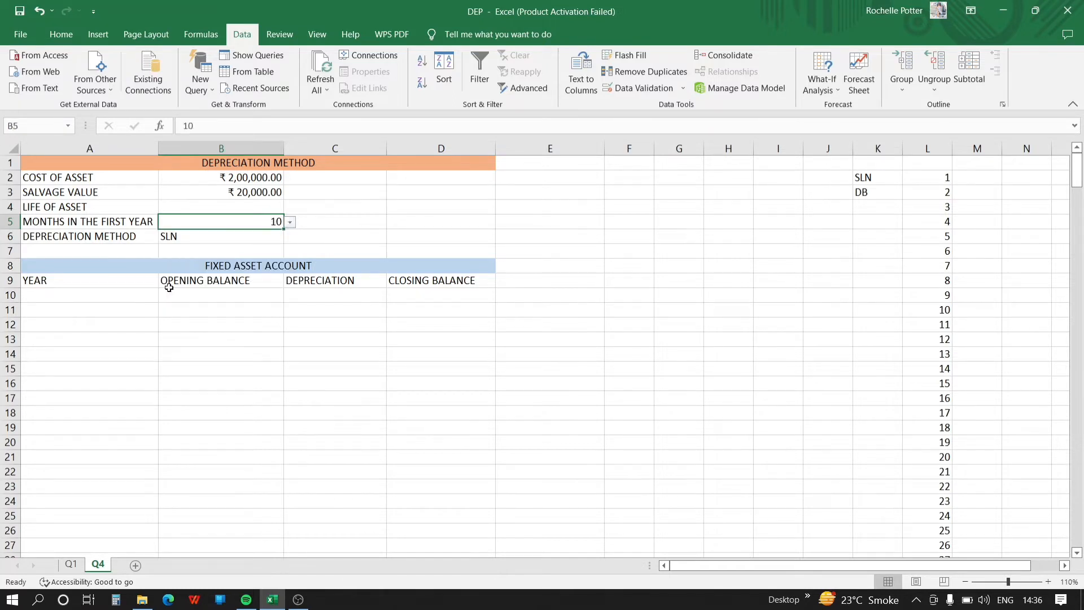
pyautogui.click(238, 206)
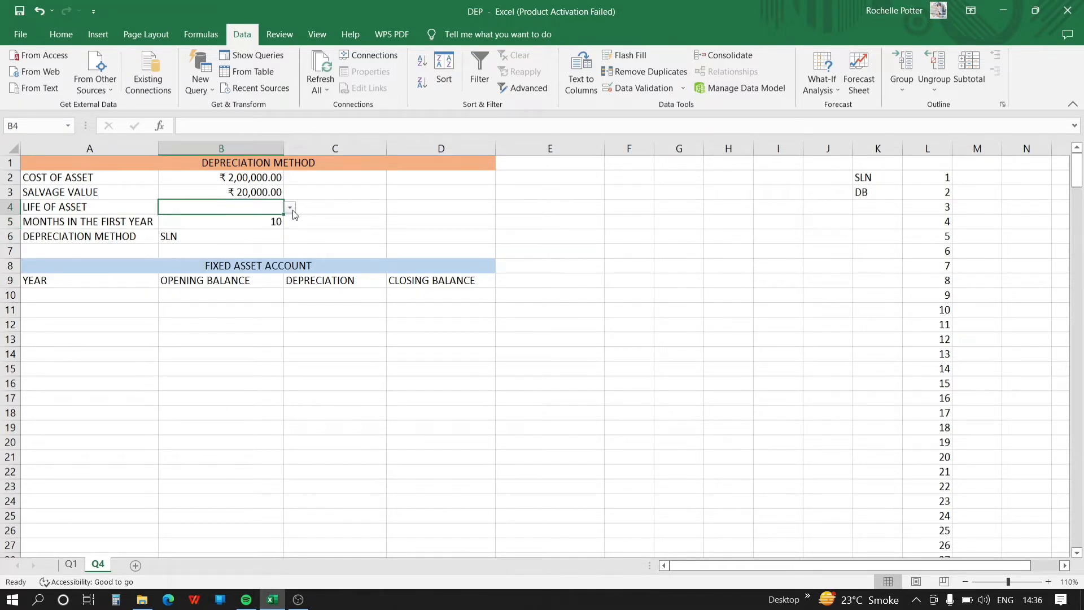
pyautogui.click(289, 207)
pyautogui.scroll(-10, 286, 279)
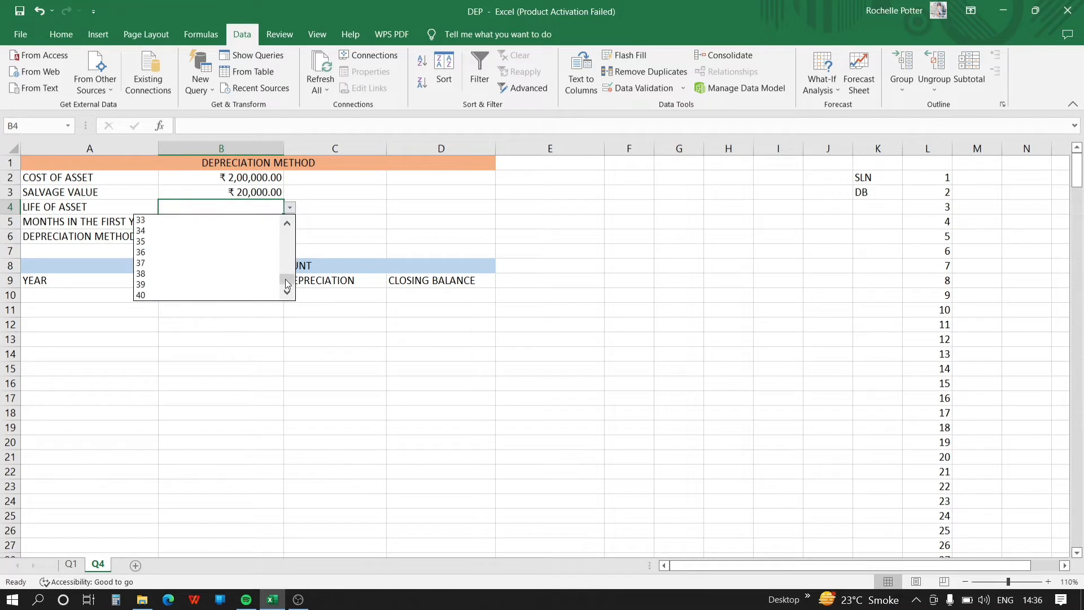
pyautogui.click(157, 296)
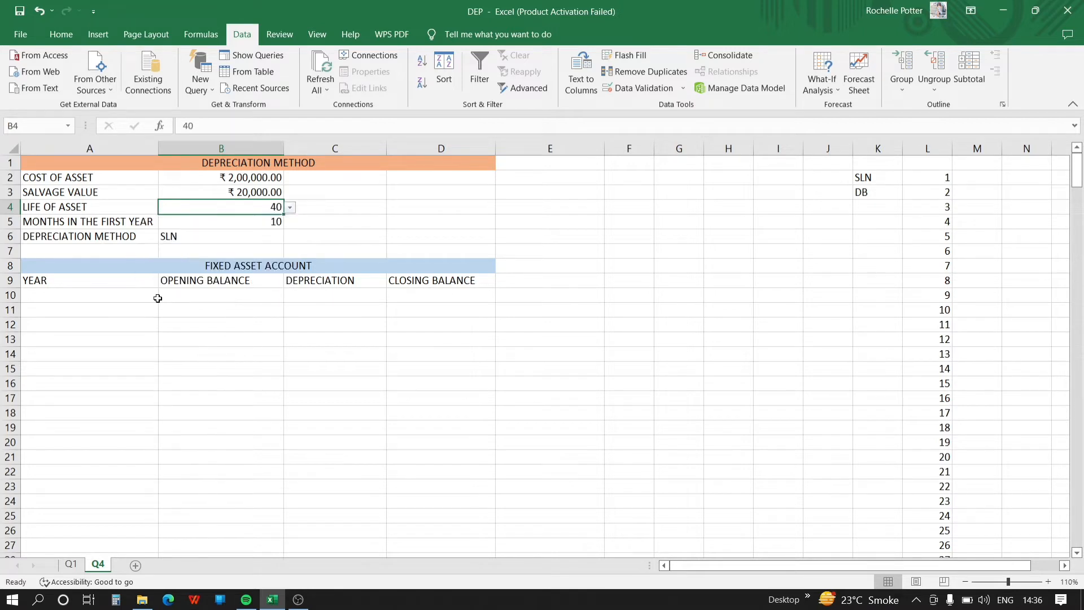
pyautogui.click(64, 298)
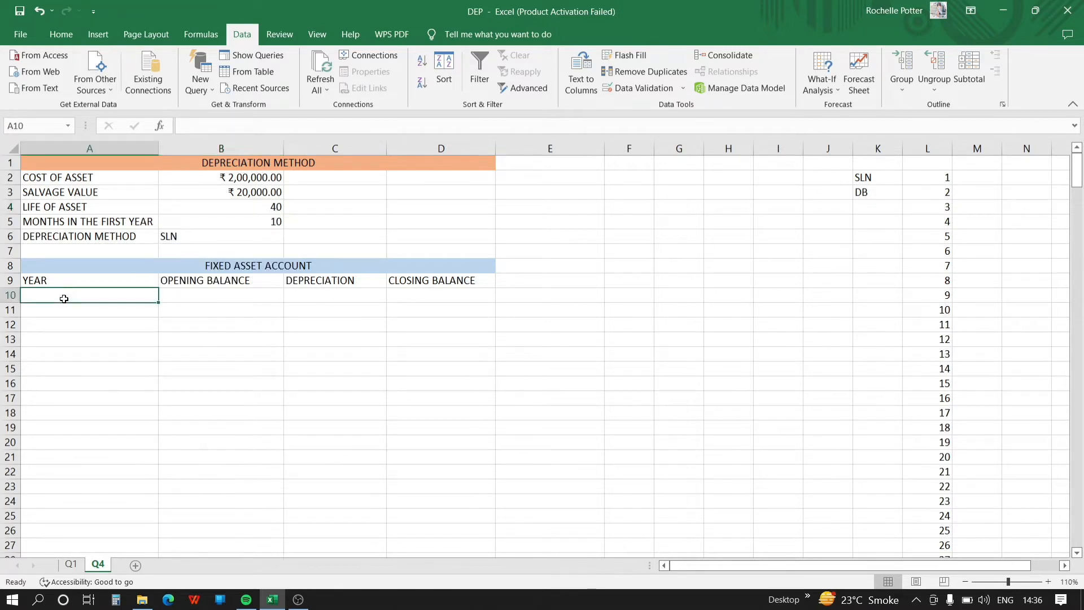
# Enter 1 as the first year in A10 and link the opening balance in B10 to the cost of asset in B2
pyautogui.write('1')
pyautogui.press('Tab')
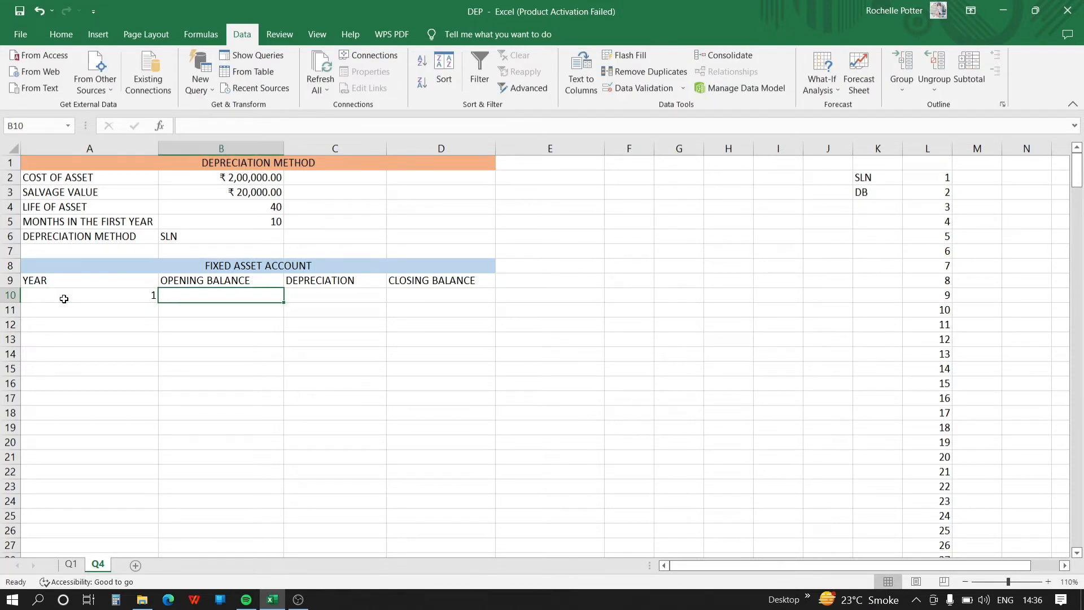
pyautogui.write('=')
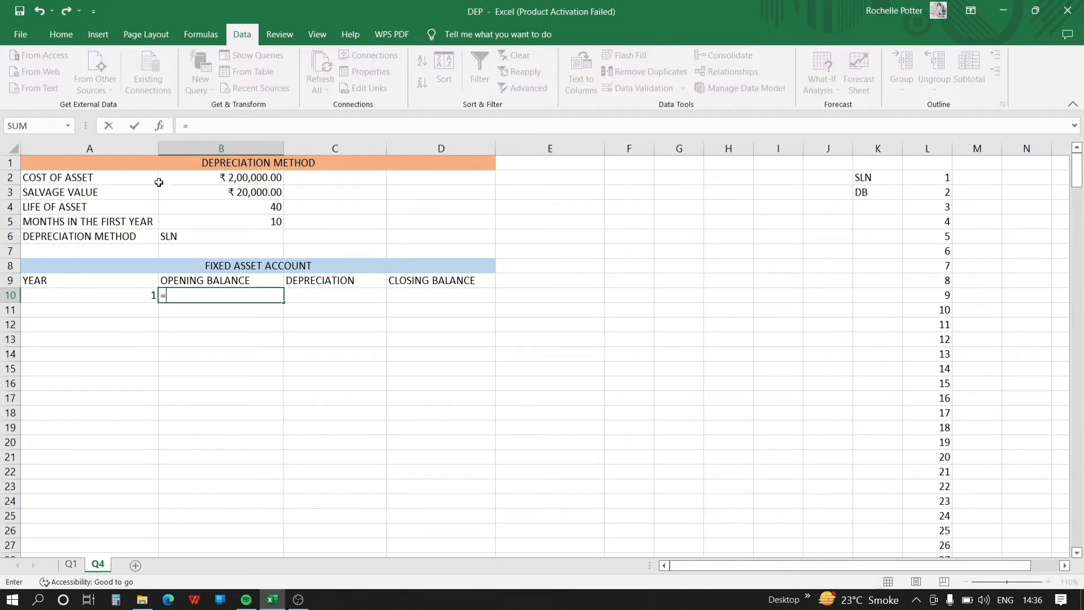
pyautogui.click(178, 182)
pyautogui.press('Return')
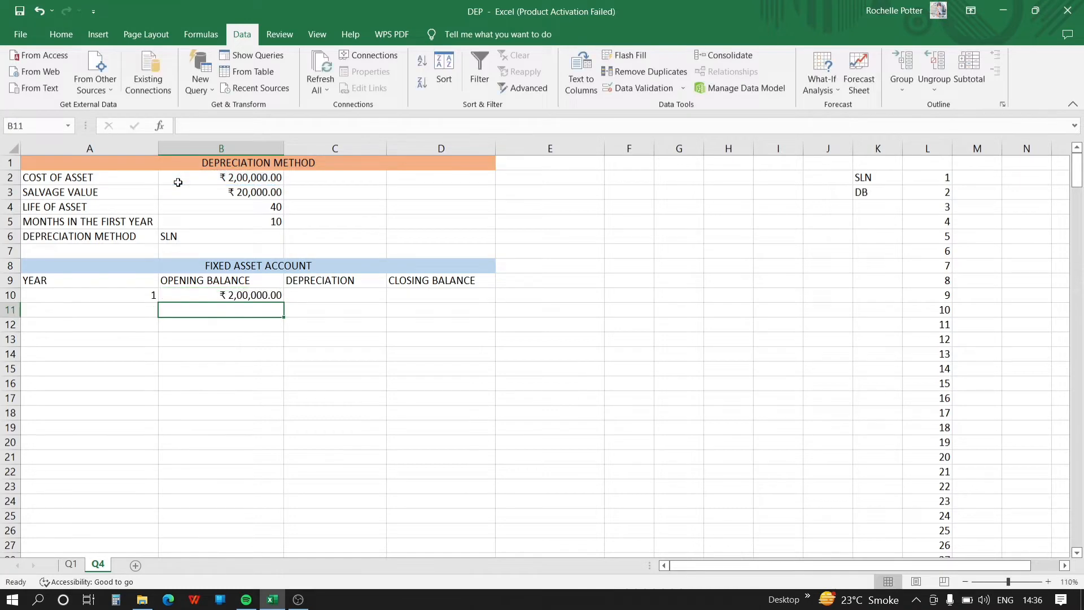
# Start an IF formula in A11 that tests whether the months in the first year are below 12, using $B$5<12
pyautogui.click(65, 314)
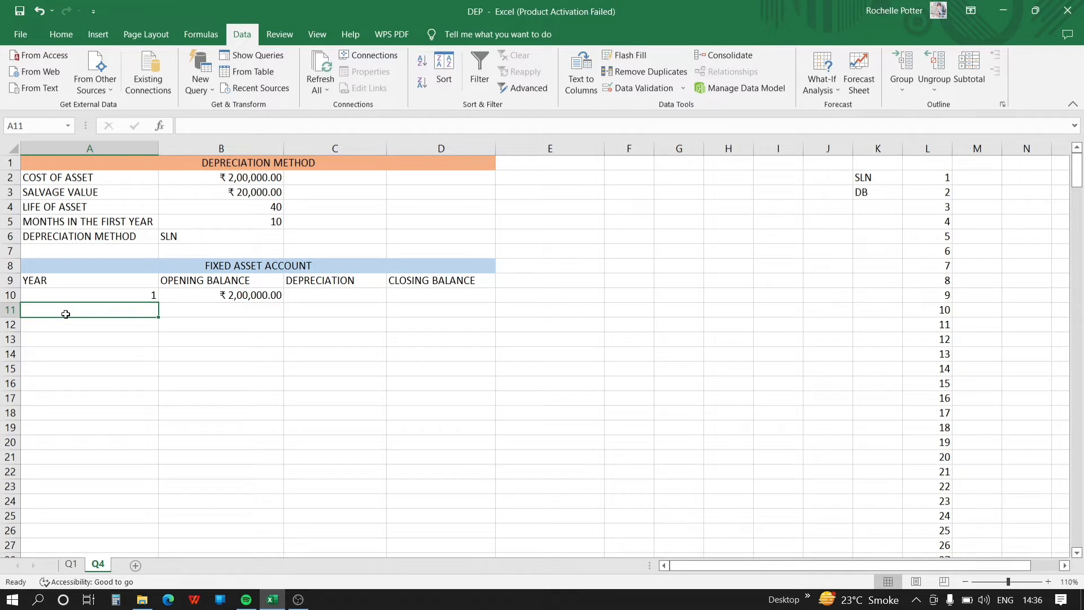
pyautogui.write('=if')
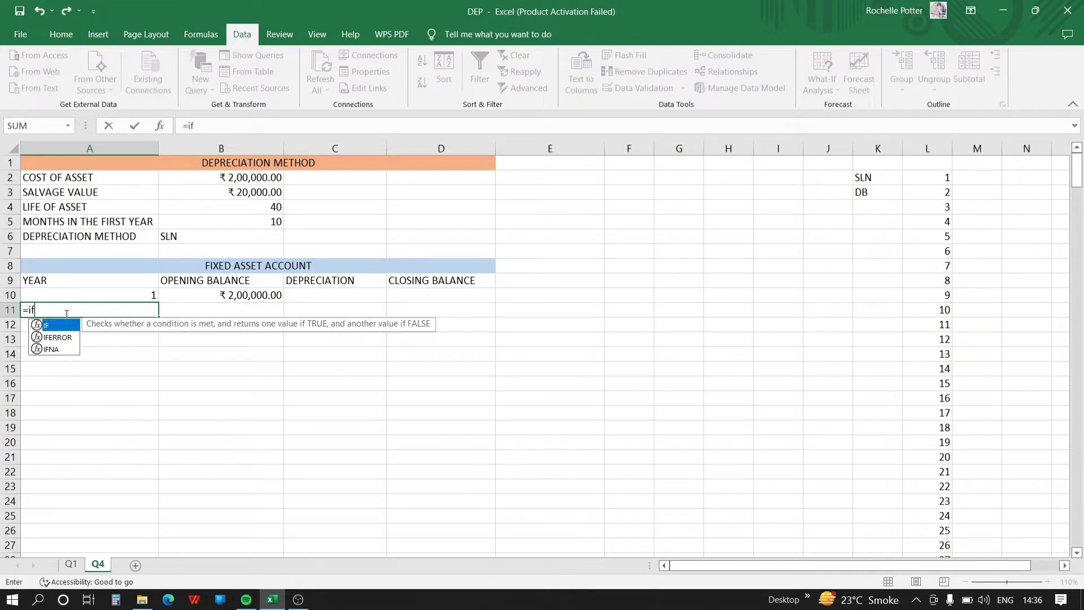
pyautogui.write('(')
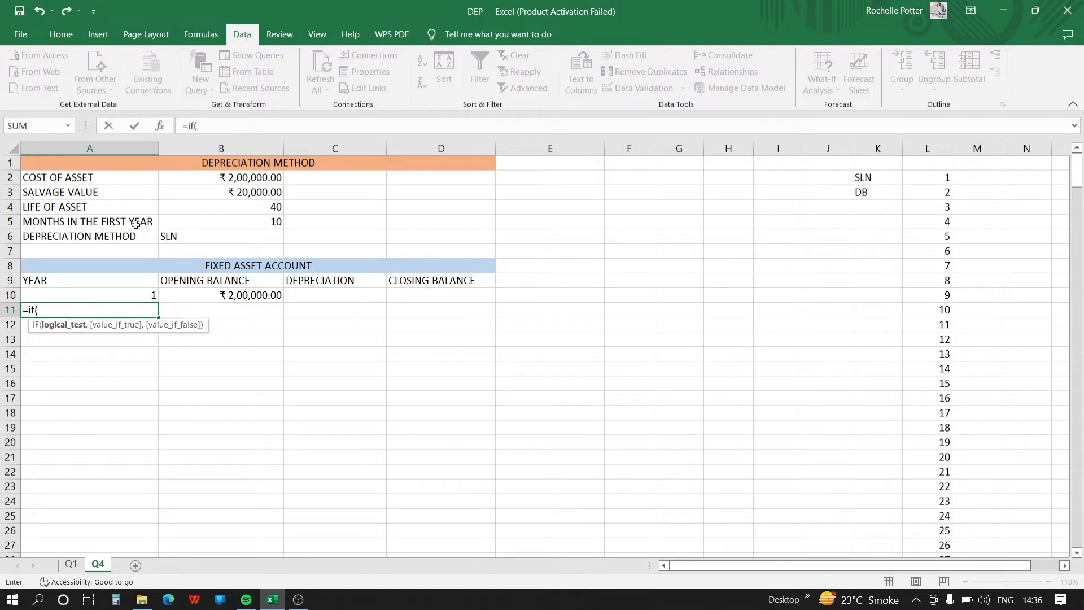
pyautogui.click(195, 227)
pyautogui.write('>')
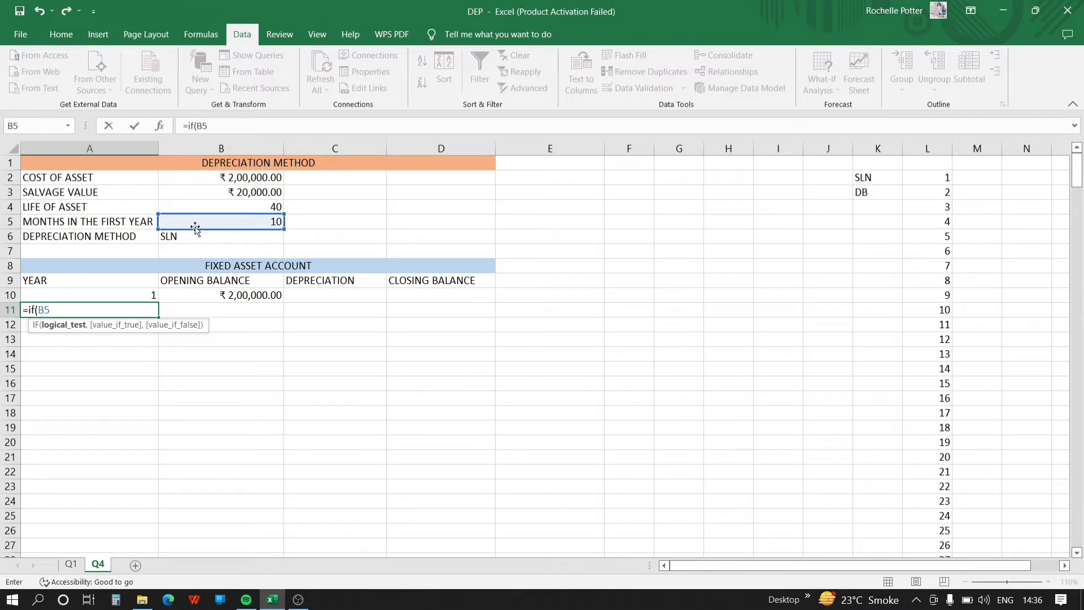
pyautogui.press('F4')
pyautogui.write('<12,')
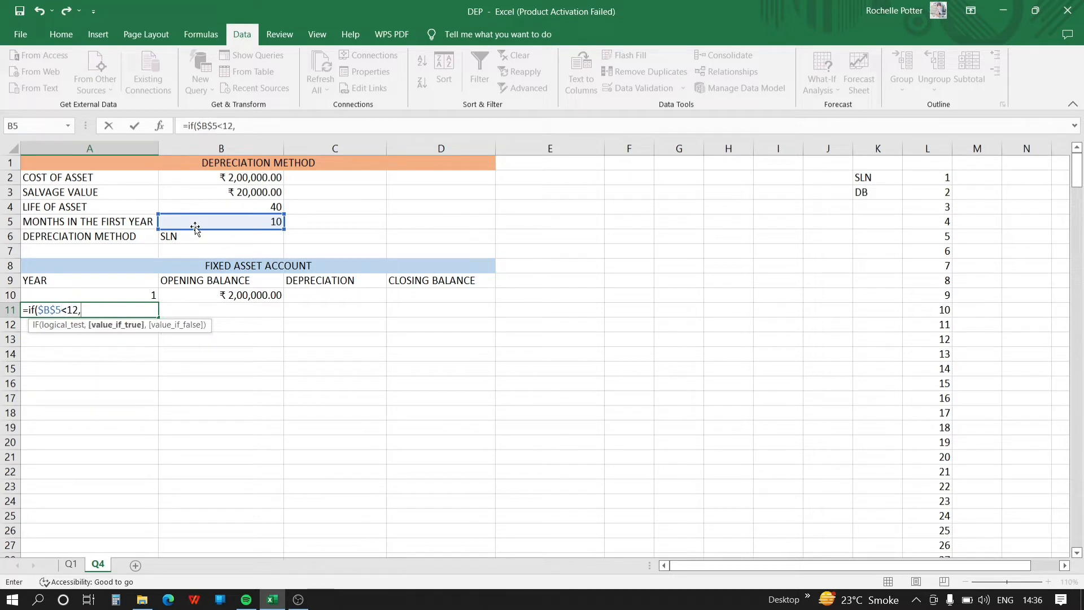
# Add a nested IF as the true value in A11 that returns A10+1 when A10<$B$4+1 and otherwise an empty string
pyautogui.write('if(')
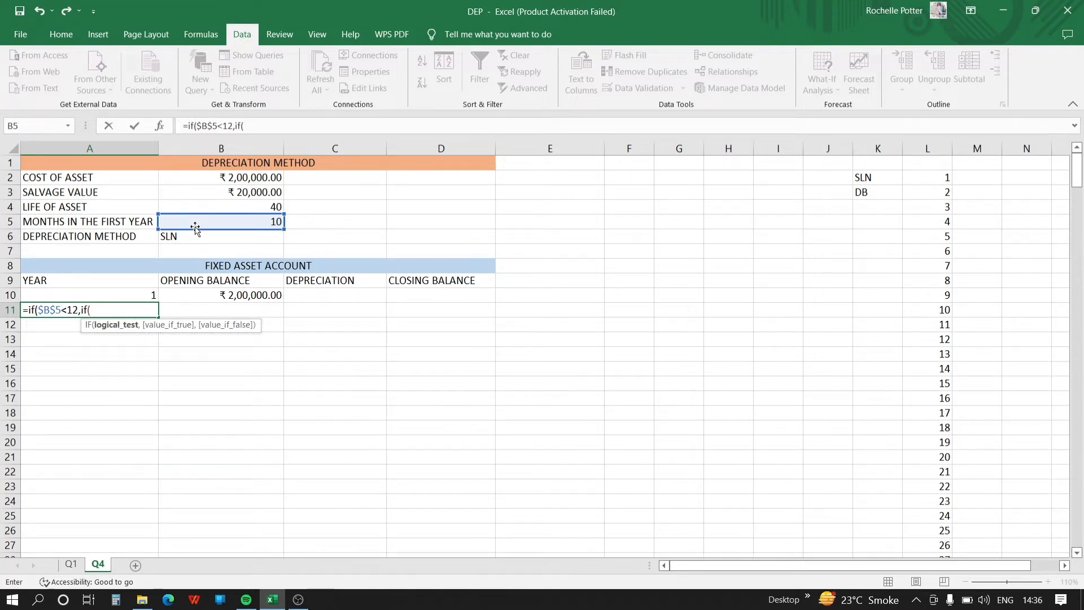
pyautogui.click(113, 295)
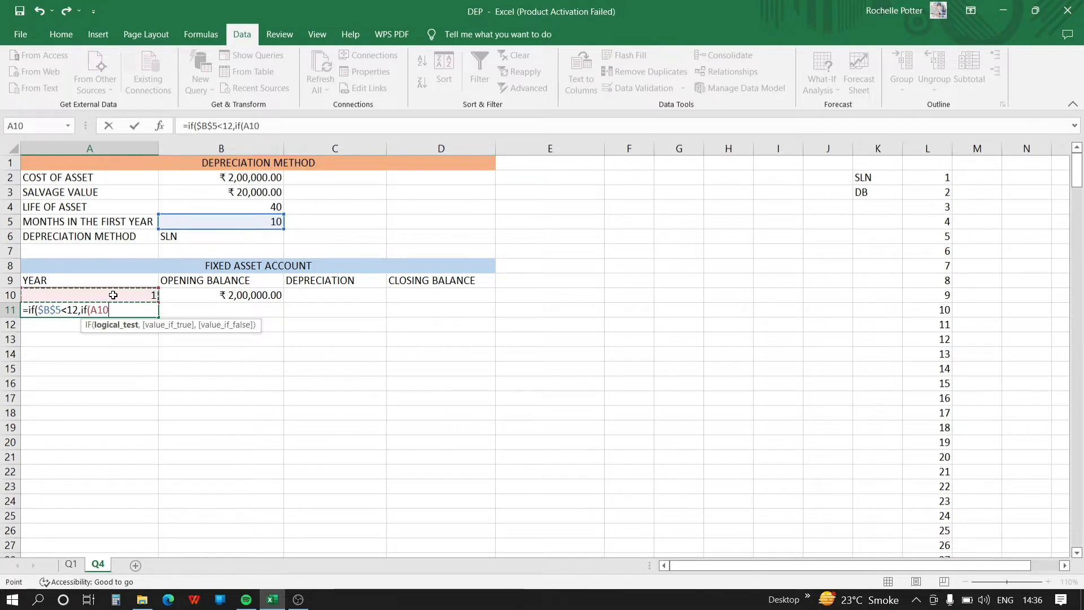
pyautogui.write('<')
pyautogui.click(183, 207)
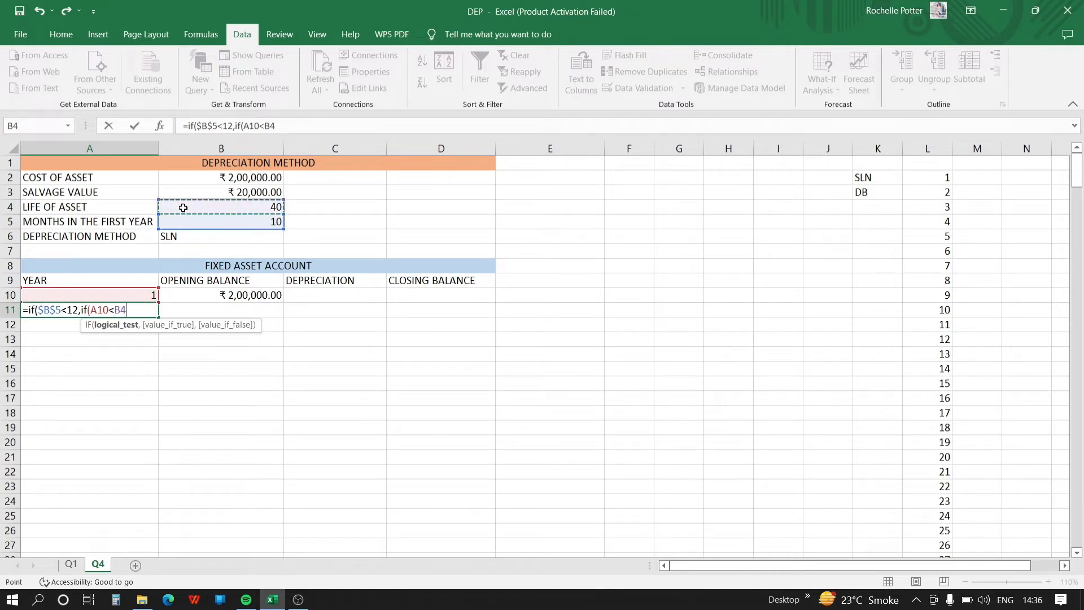
pyautogui.write('+1')
pyautogui.click(120, 310)
pyautogui.press('F4')
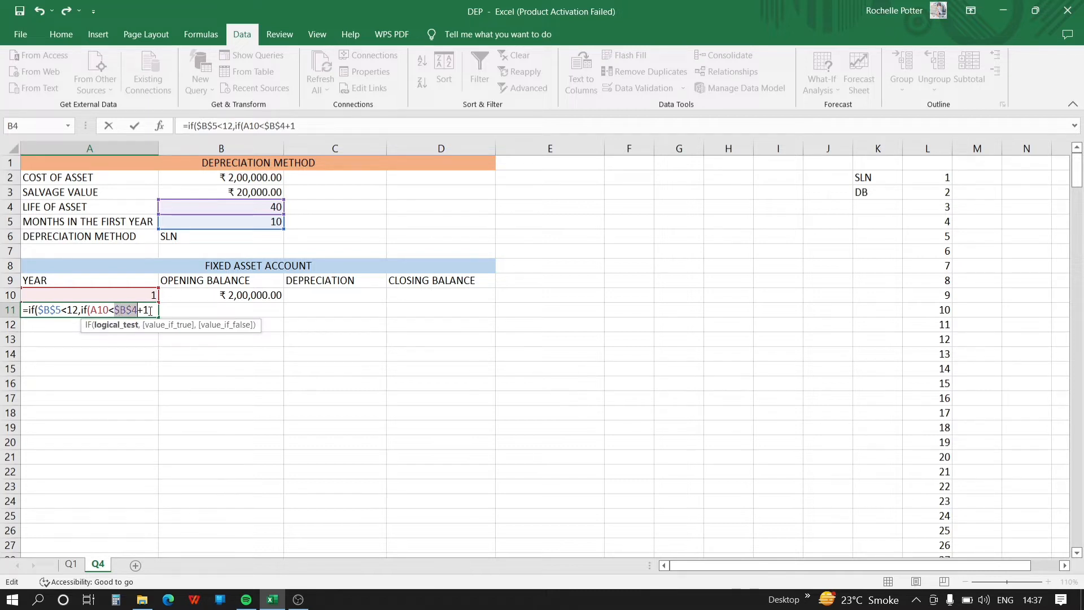
pyautogui.click(150, 310)
pyautogui.write('+1,')
pyautogui.click(111, 295)
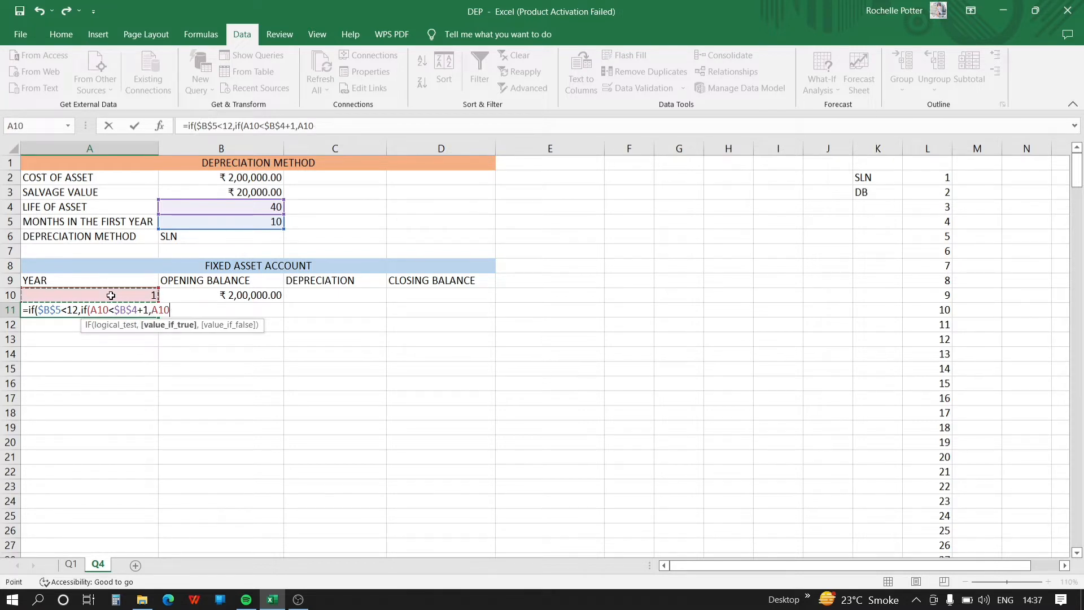
pyautogui.write('+1,')
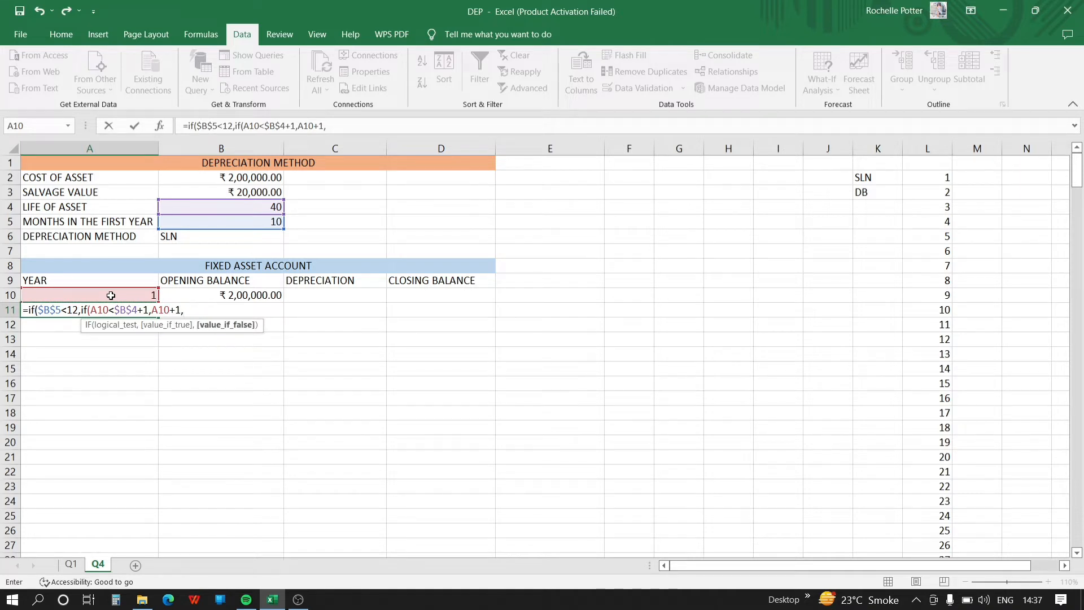
pyautogui.write('"")')
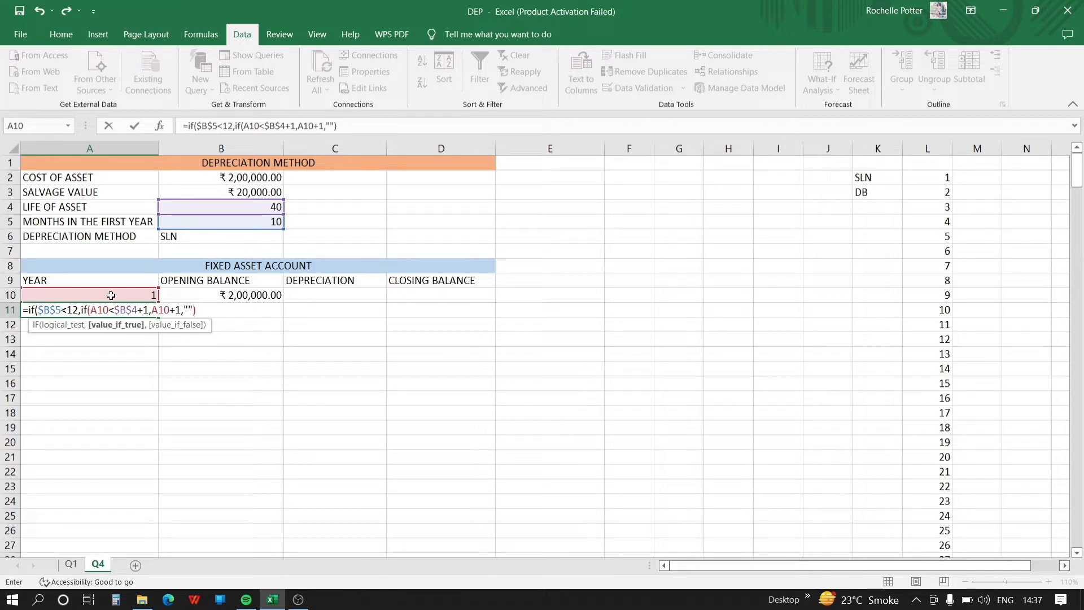
# Append IF(A10<$B$4,A10+1,"") to the A11 formula and enter it, accepting the suggested correction
pyautogui.write('if')
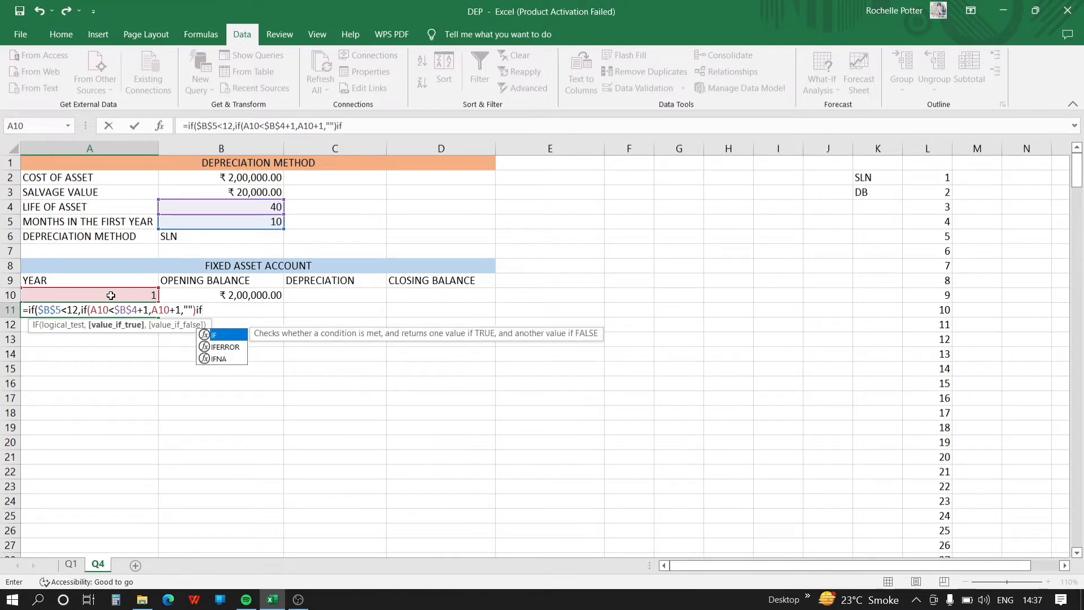
pyautogui.press('BackSpace')
pyautogui.press('BackSpace')
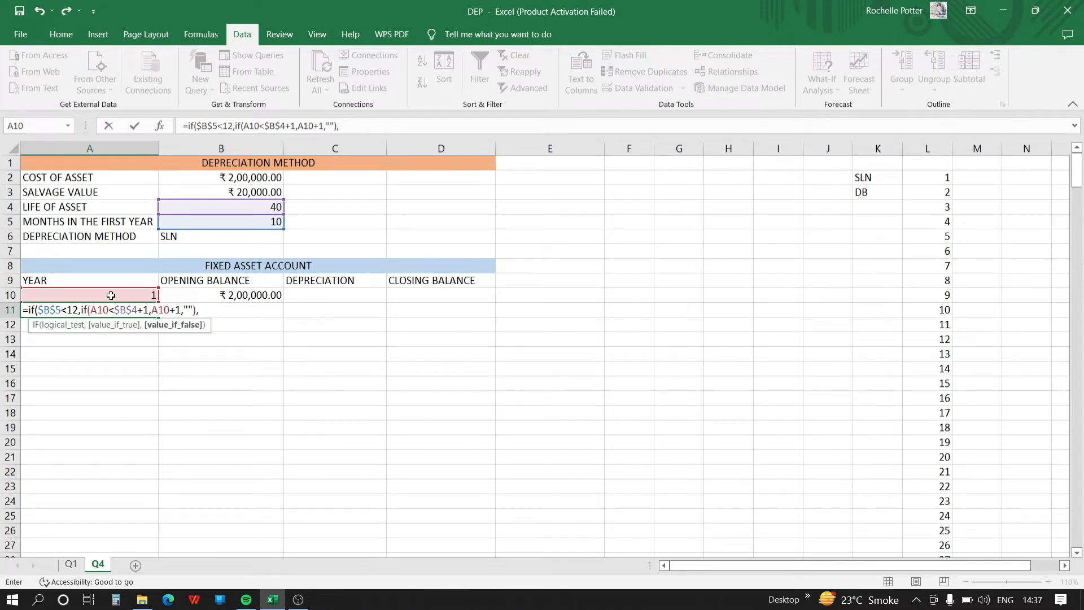
pyautogui.press('BackSpace')
pyautogui.write('if(')
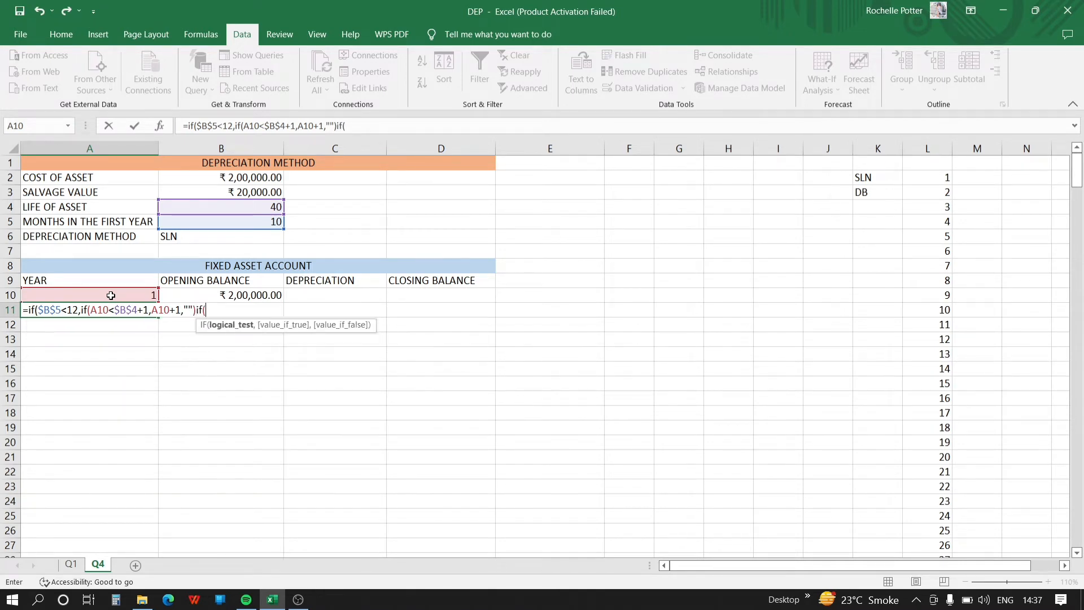
pyautogui.click(44, 293)
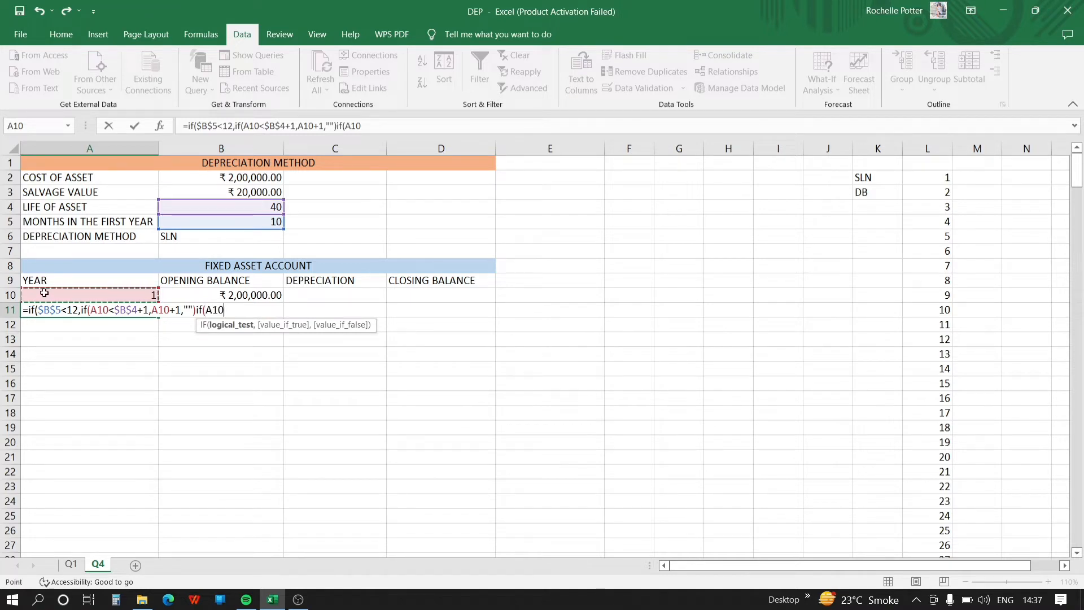
pyautogui.click(177, 206)
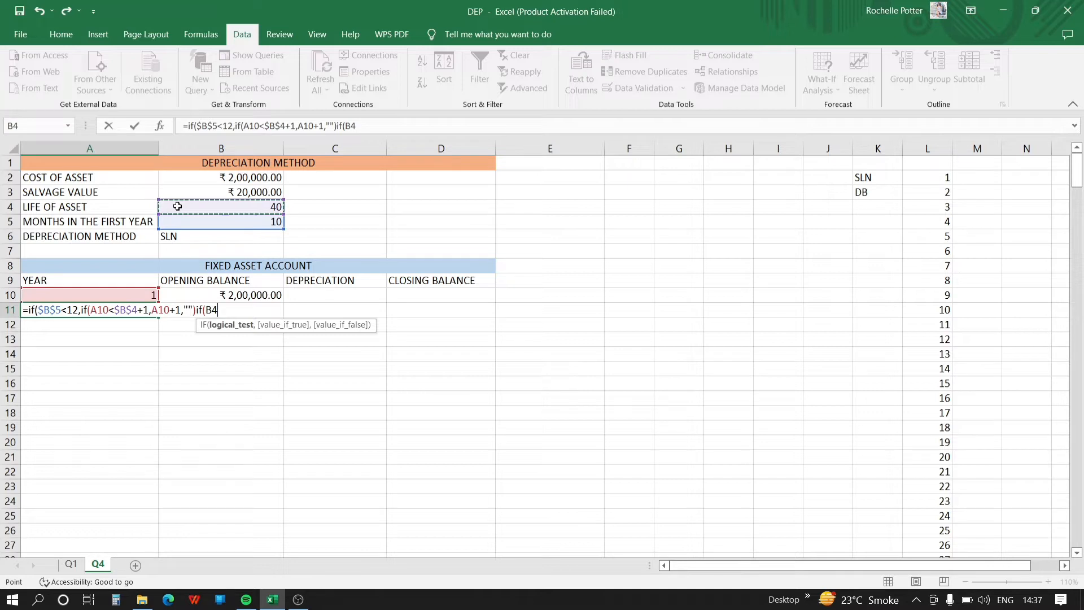
pyautogui.click(115, 293)
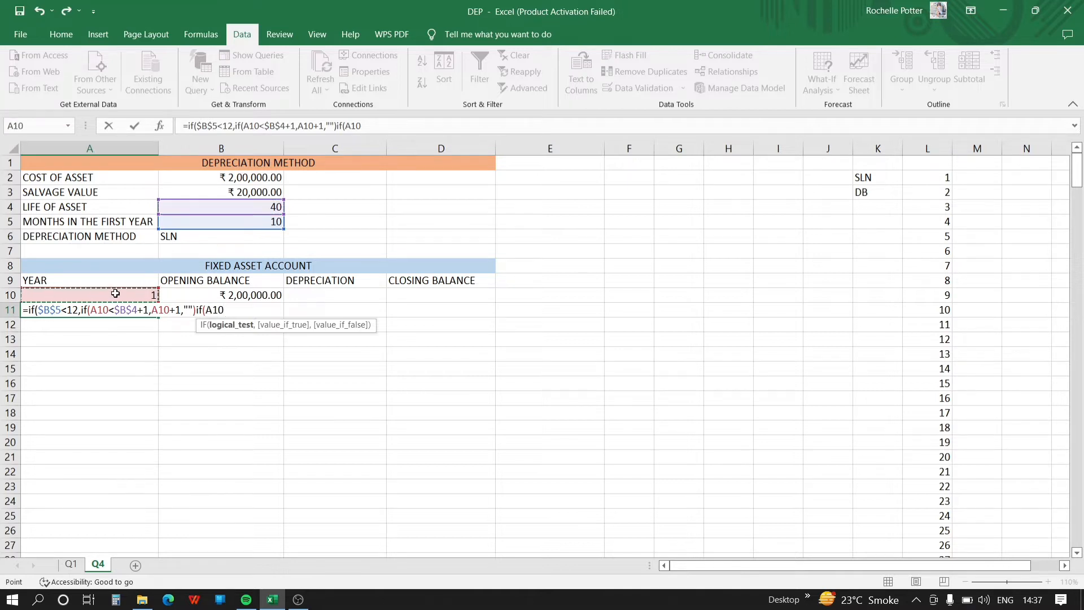
pyautogui.write('<')
pyautogui.click(256, 208)
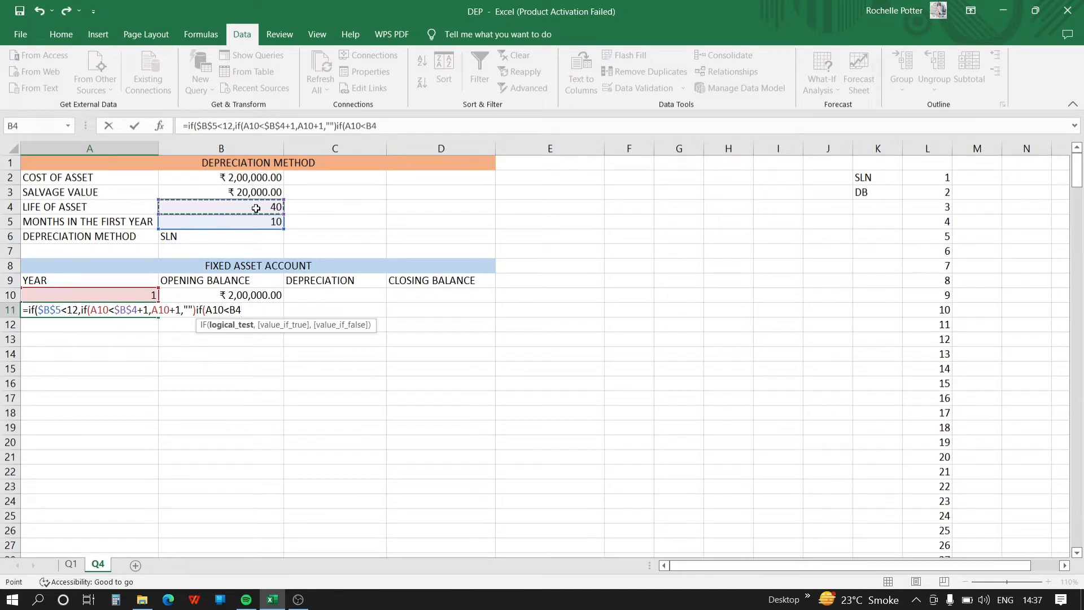
pyautogui.press('F4')
pyautogui.write(',')
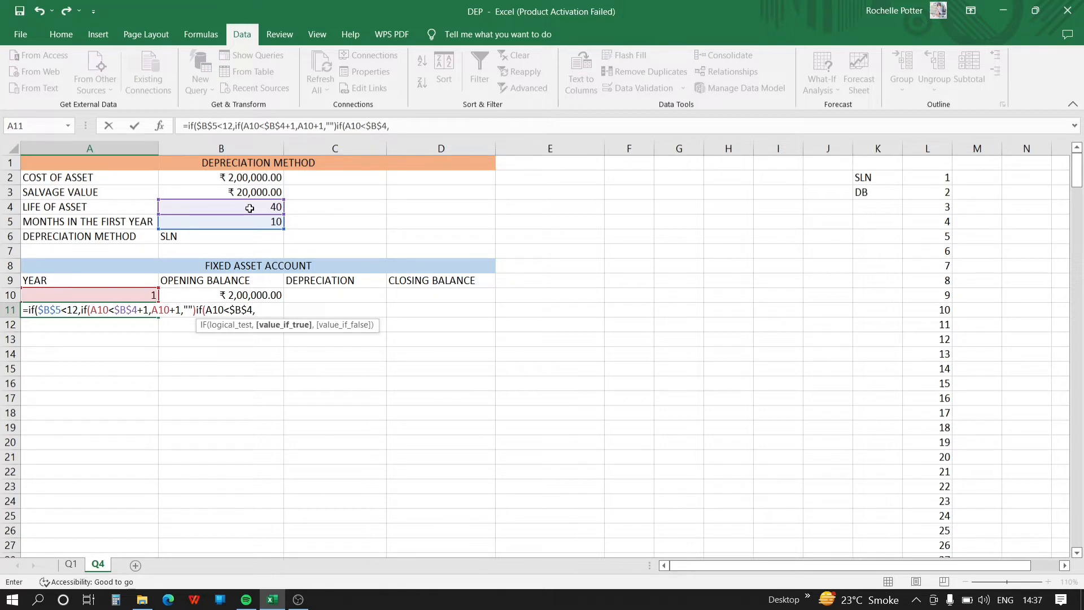
pyautogui.click(98, 294)
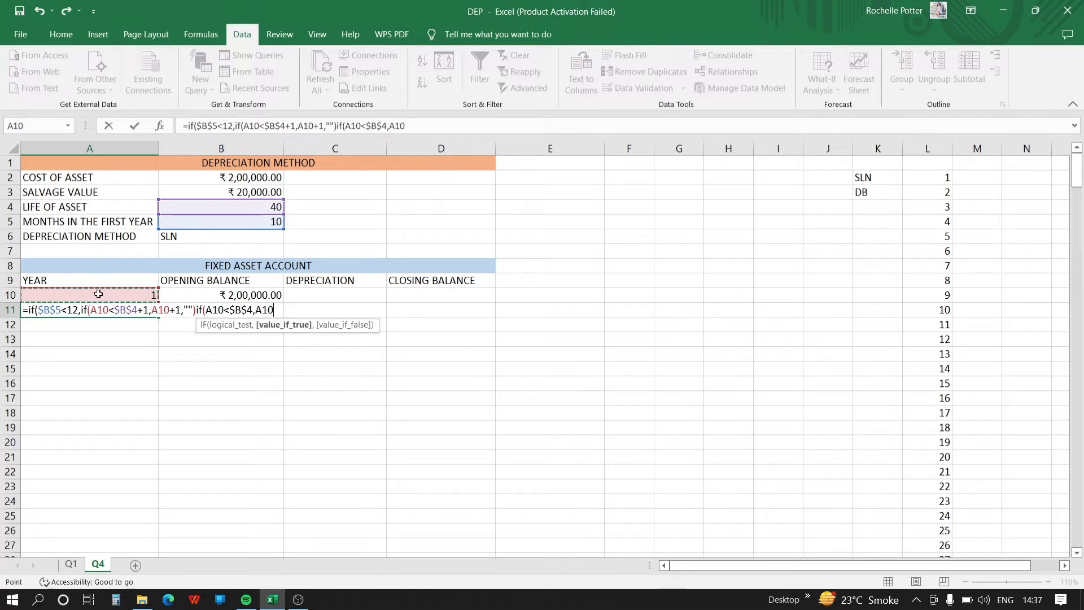
pyautogui.write('+1,""')
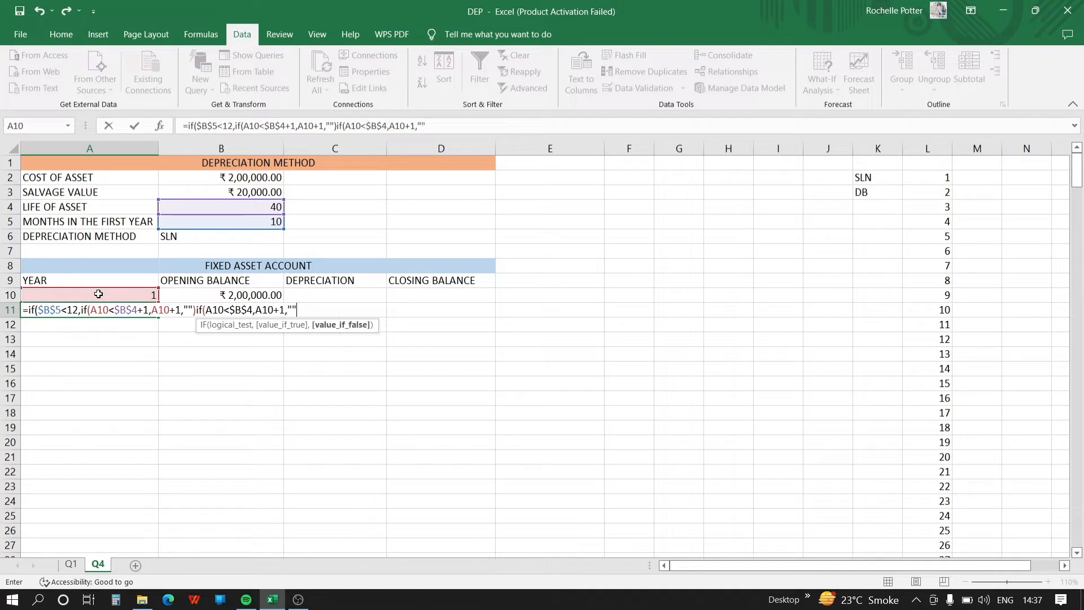
pyautogui.write(')')
pyautogui.press('Return')
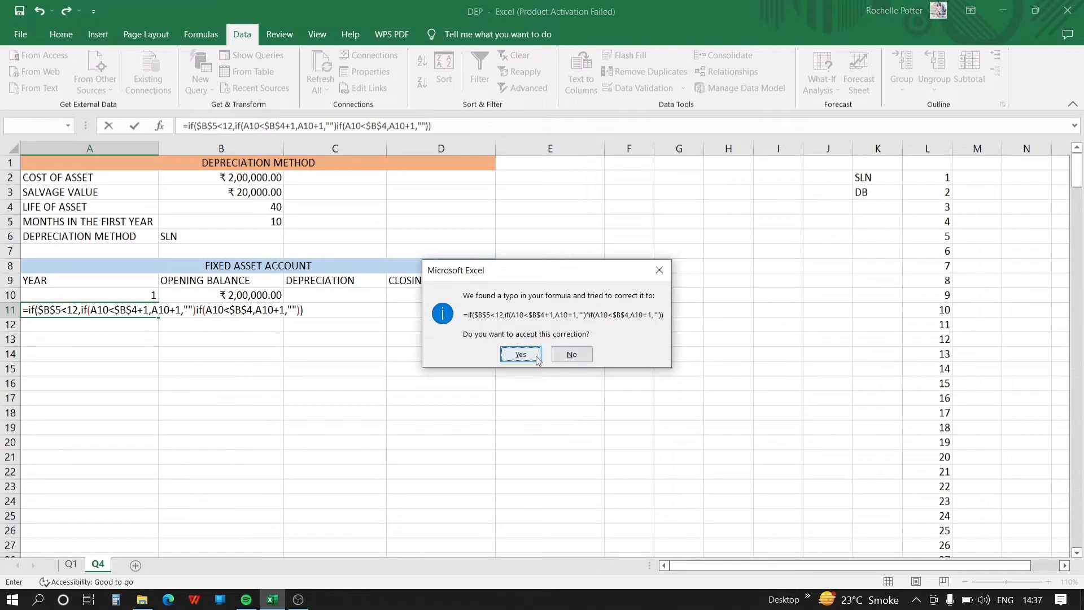
pyautogui.click(520, 355)
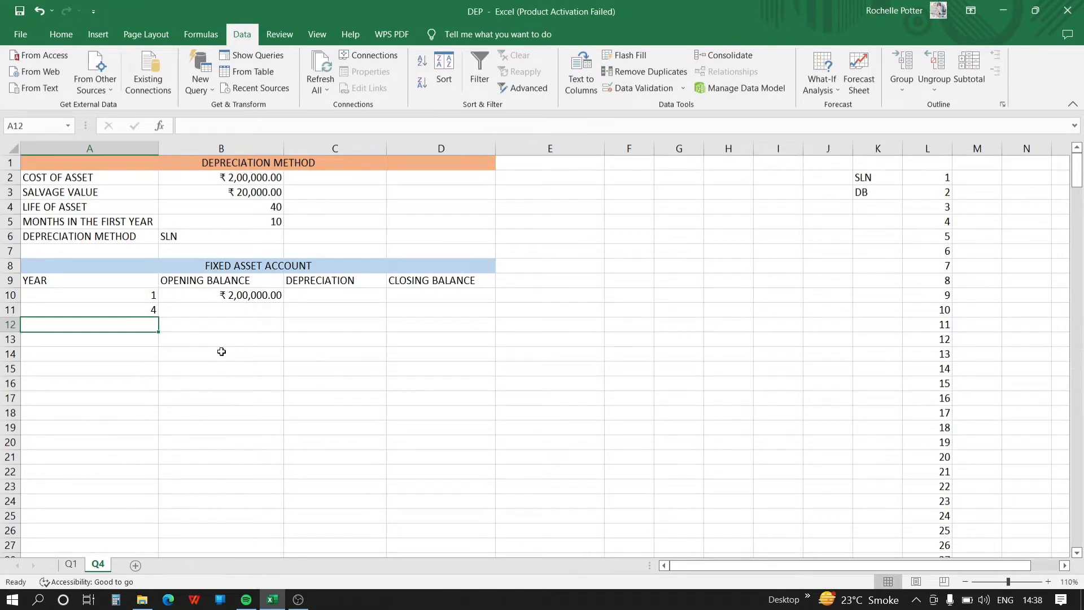
# Replace the multiplication sign between the two nested IFs in the A11 formula with a comma
pyautogui.click(147, 310)
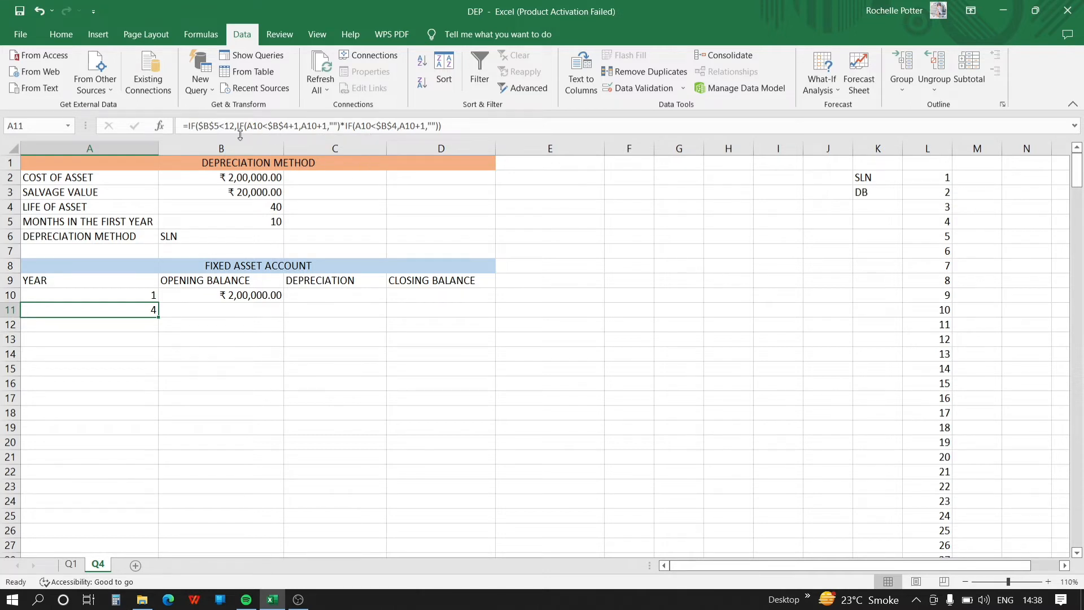
pyautogui.click(345, 126)
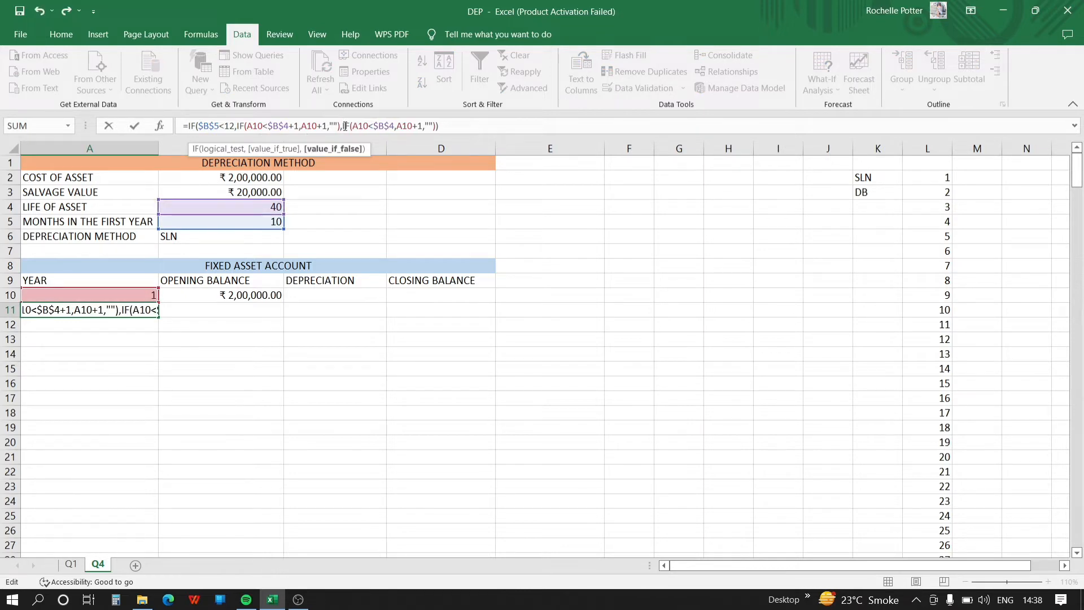
pyautogui.press('Return')
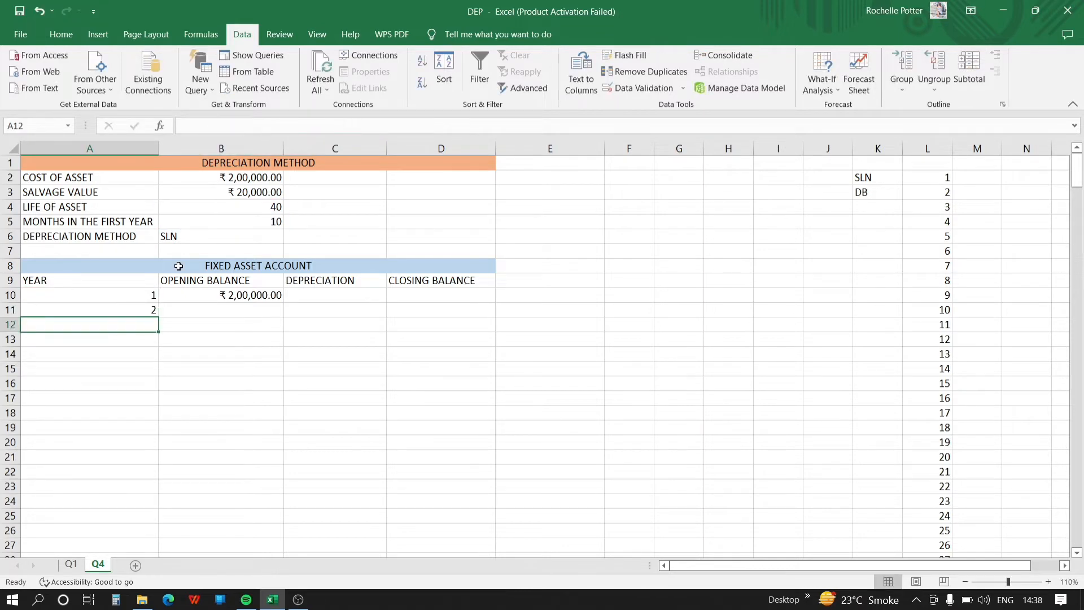
# Fill the year formula from A11 down column A well past row 50 and return to the start of the fixed asset table
pyautogui.click(110, 308)
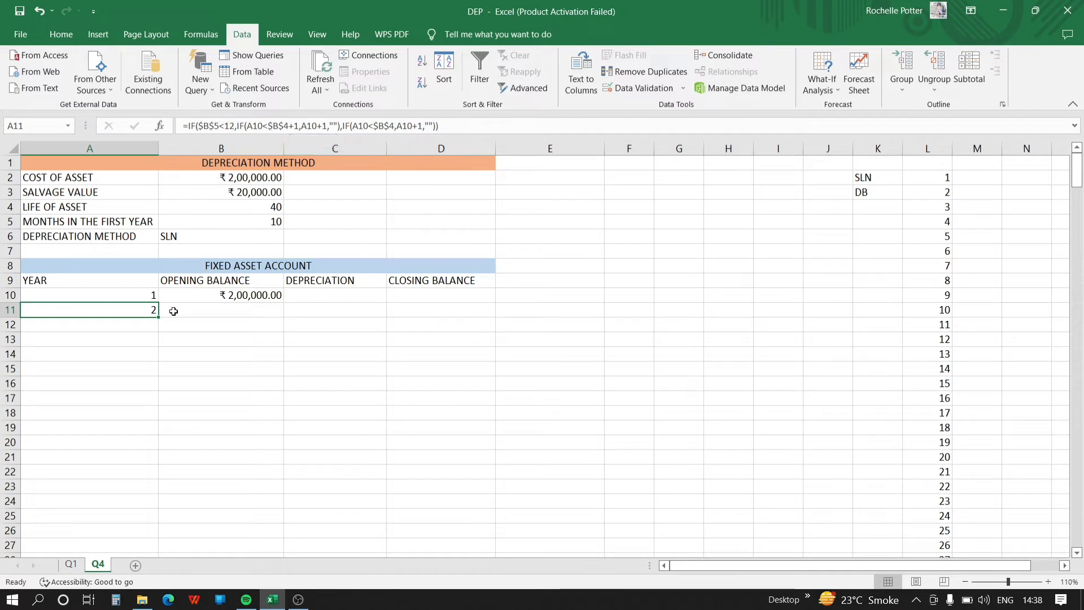
pyautogui.moveTo(159, 317); pyautogui.dragTo(173, 604)
pyautogui.click(267, 340)
pyautogui.press('Up')
pyautogui.press('Up')
pyautogui.press('Up')
pyautogui.press('Up')
pyautogui.press('Up')
pyautogui.press('Up')
pyautogui.press('Up')
pyautogui.press('Up')
pyautogui.press('Up')
pyautogui.press('Up')
pyautogui.press('Up')
pyautogui.press('Up')
pyautogui.press('Up')
pyautogui.press('Up')
pyautogui.press('Up')
pyautogui.press('Up')
pyautogui.press('Up')
pyautogui.press('Up')
pyautogui.press('Up')
pyautogui.press('Up')
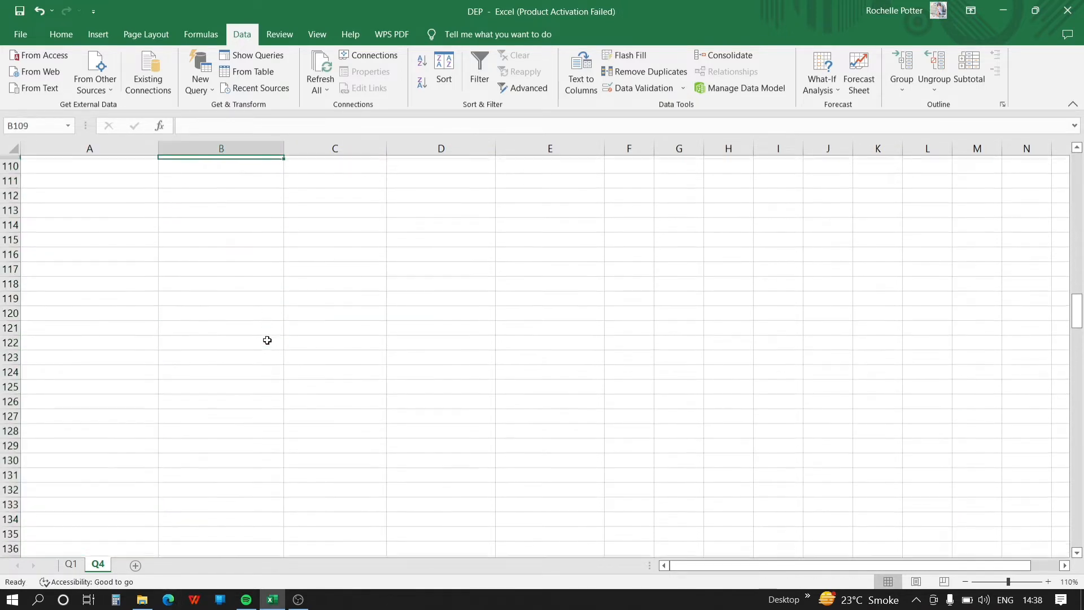
pyautogui.press('Up')
pyautogui.press('Up')
pyautogui.press('Up')
pyautogui.press('Up')
pyautogui.press('Up')
pyautogui.press('Up')
pyautogui.press('Up')
pyautogui.press('Up')
pyautogui.press('Up')
pyautogui.press('Up')
pyautogui.press('Up')
pyautogui.press('Up')
pyautogui.press('Up')
pyautogui.press('Up')
pyautogui.press('Up')
pyautogui.press('Up')
pyautogui.press('Up')
pyautogui.press('Up')
pyautogui.press('Up')
pyautogui.press('Up')
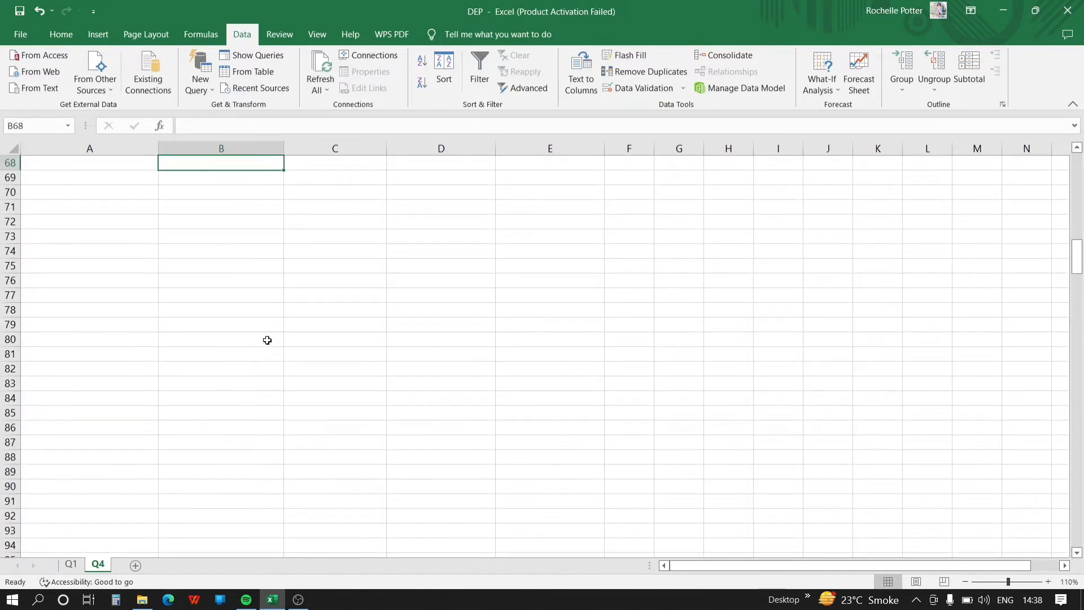
pyautogui.press('Up')
pyautogui.press('Up')
pyautogui.press('Up')
pyautogui.press('Up')
pyautogui.press('Up')
pyautogui.press('Up')
pyautogui.press('Up')
pyautogui.press('Up')
pyautogui.press('Up')
pyautogui.press('Up')
pyautogui.press('Up')
pyautogui.press('Up')
pyautogui.press('Up')
pyautogui.press('Up')
pyautogui.press('Up')
pyautogui.press('Up')
pyautogui.press('Up')
pyautogui.press('Up')
pyautogui.press('Up')
pyautogui.press('Up')
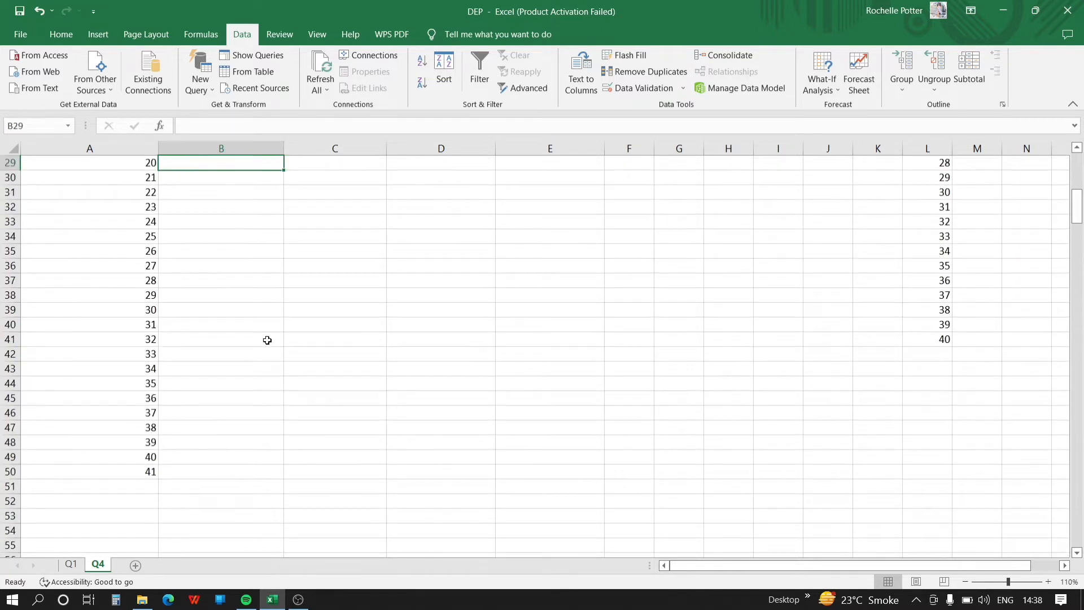
pyautogui.press('Up')
pyautogui.press('Up')
pyautogui.press('Up')
pyautogui.press('Up')
pyautogui.press('Up')
pyautogui.press('Up')
pyautogui.press('Up')
pyautogui.press('Up')
pyautogui.press('Up')
pyautogui.press('Up')
pyautogui.press('Up')
pyautogui.press('Up')
pyautogui.press('Up')
pyautogui.press('Up')
pyautogui.press('Up')
pyautogui.press('Up')
pyautogui.press('Up')
pyautogui.press('Up')
pyautogui.press('Up')
pyautogui.press('Up')
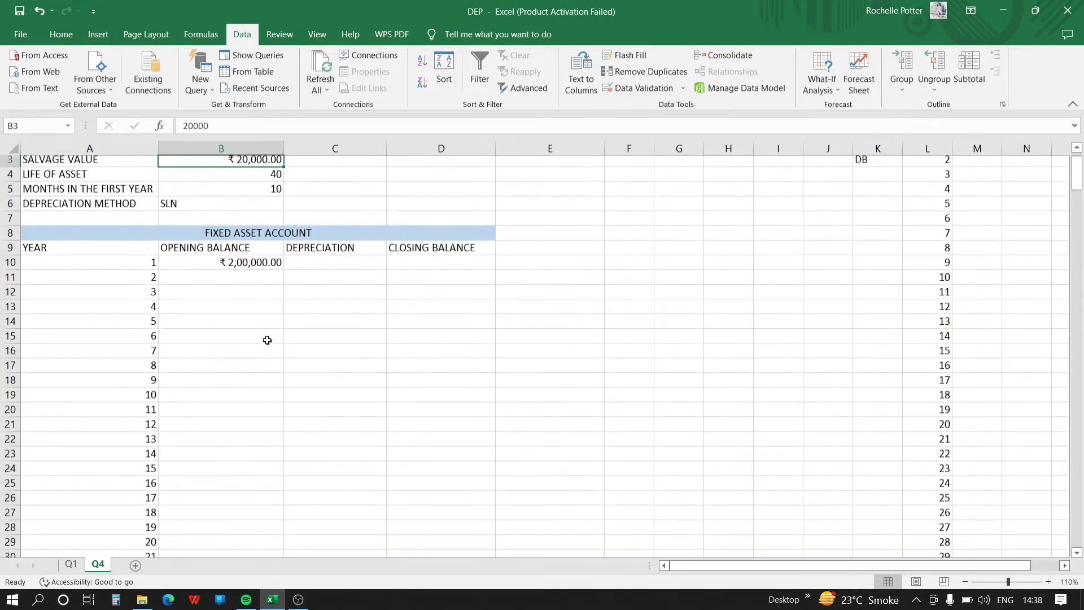
# Start an IF formula in the first-year depreciation cell C10 that tests whether $B$6 equals "sln"
pyautogui.click(214, 284)
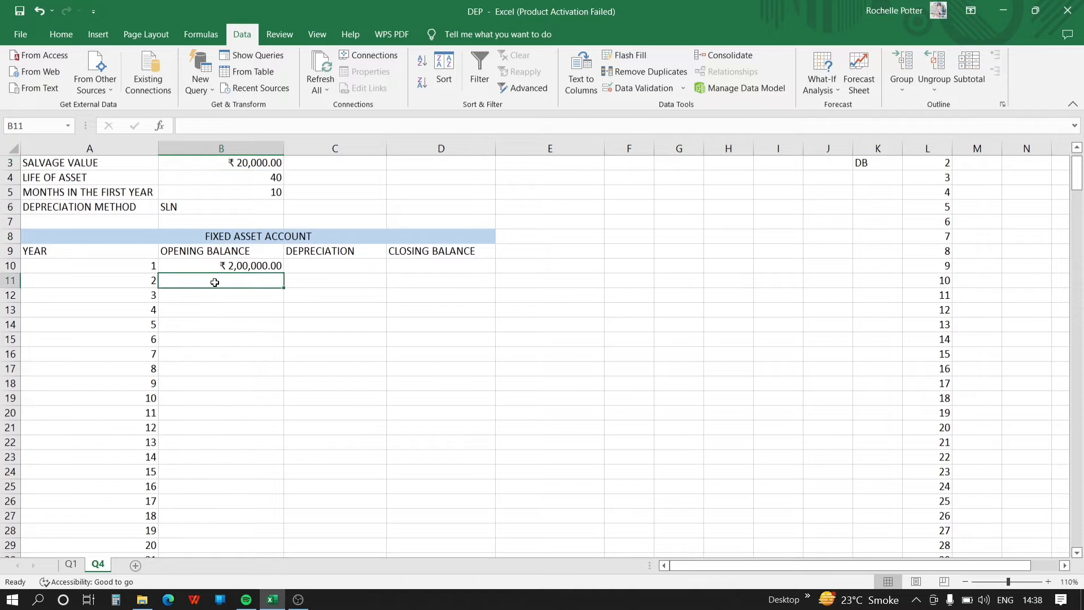
pyautogui.click(301, 268)
pyautogui.write('=')
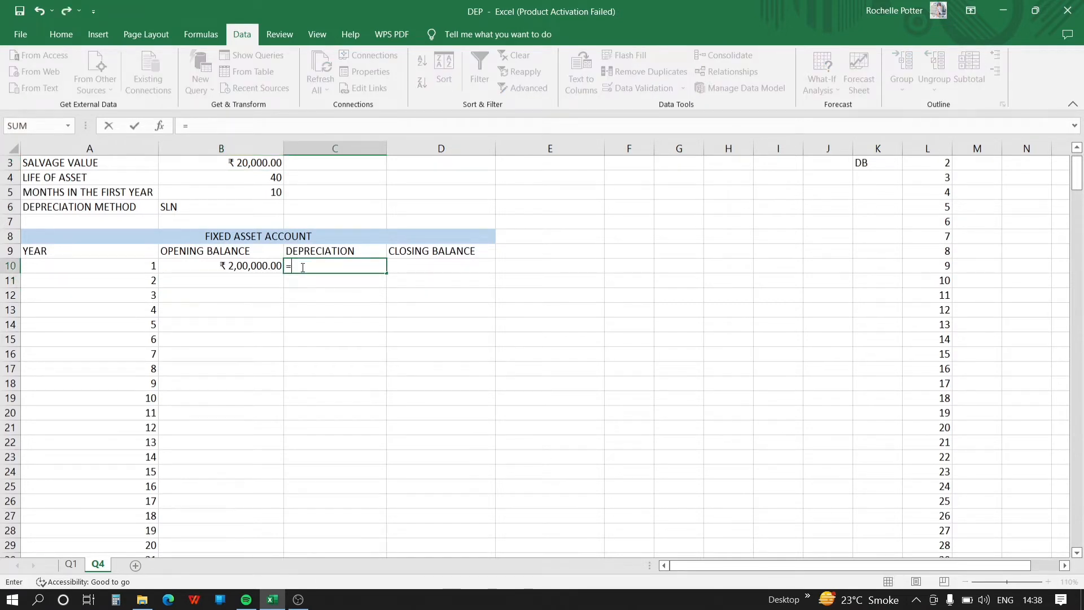
pyautogui.write('i')
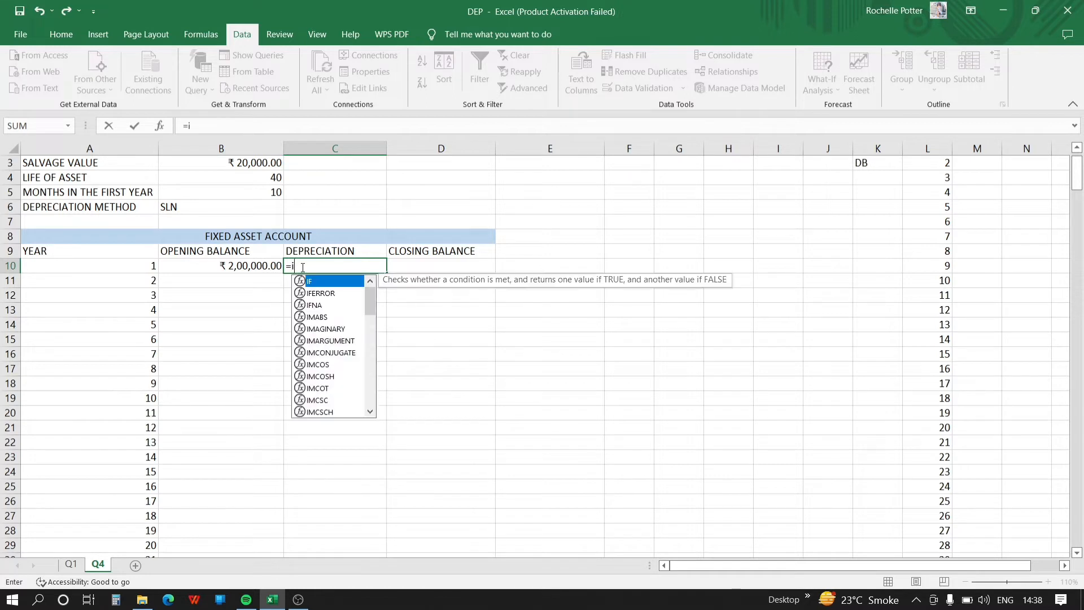
pyautogui.write('f)')
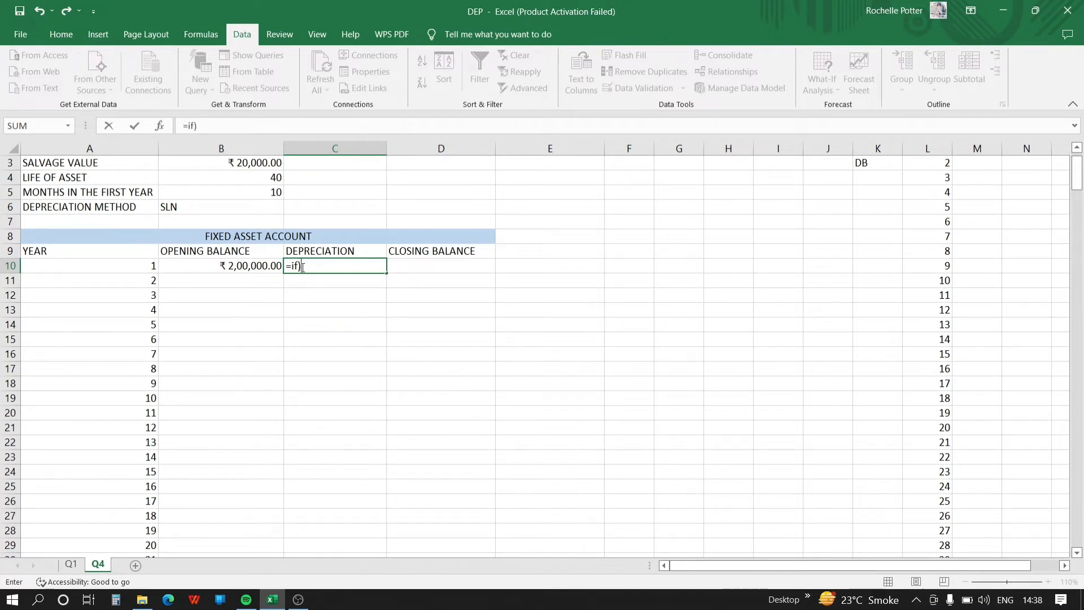
pyautogui.press('BackSpace')
pyautogui.write('(')
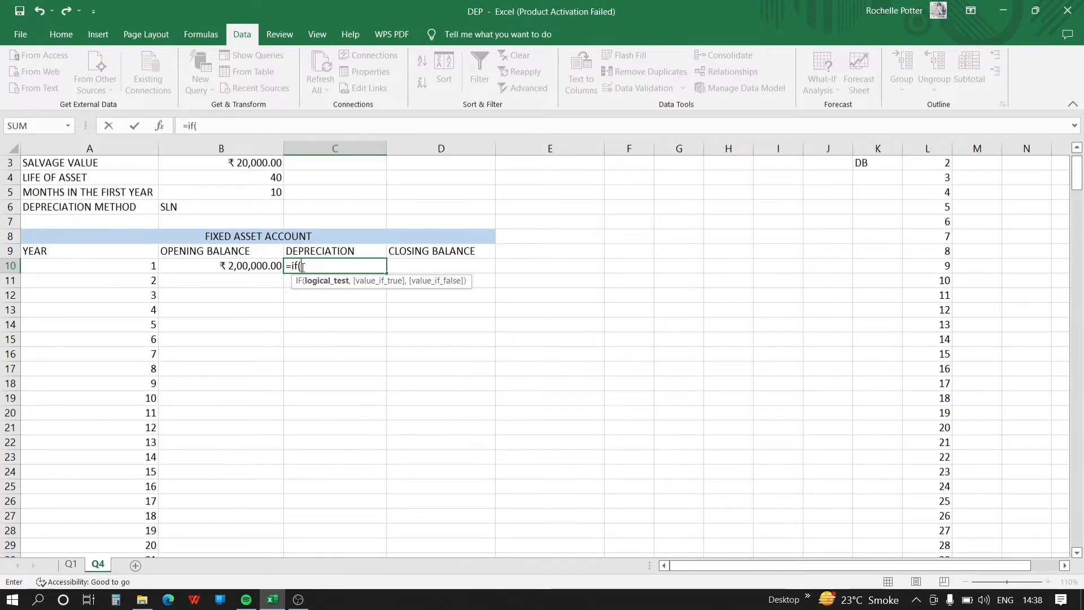
pyautogui.click(226, 207)
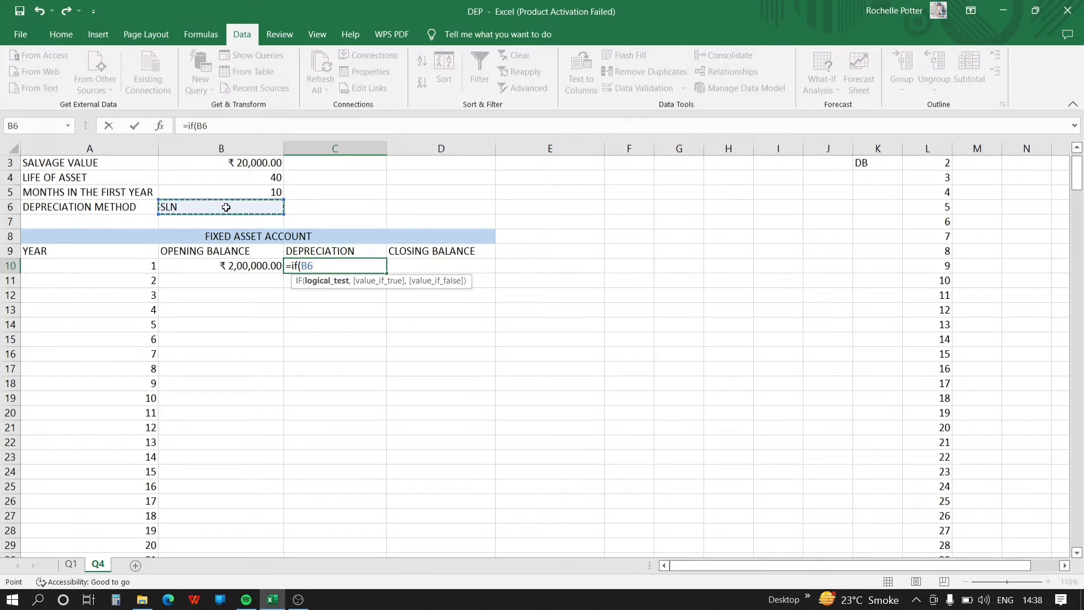
pyautogui.press('F4')
pyautogui.write('="sln,')
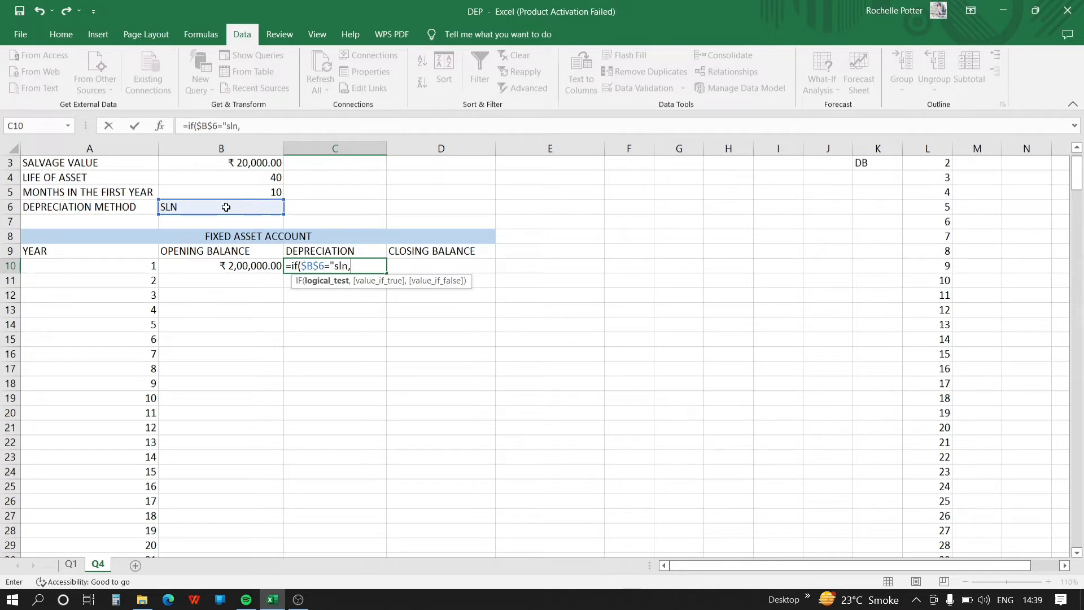
pyautogui.write('sln(')
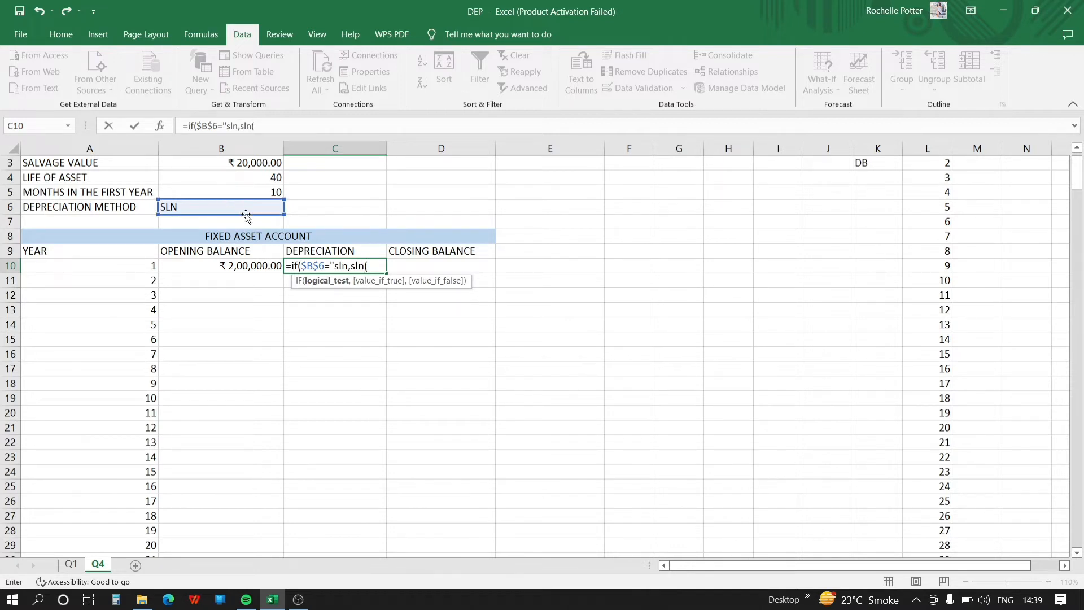
pyautogui.press('BackSpace')
pyautogui.press('BackSpace')
pyautogui.press('BackSpace')
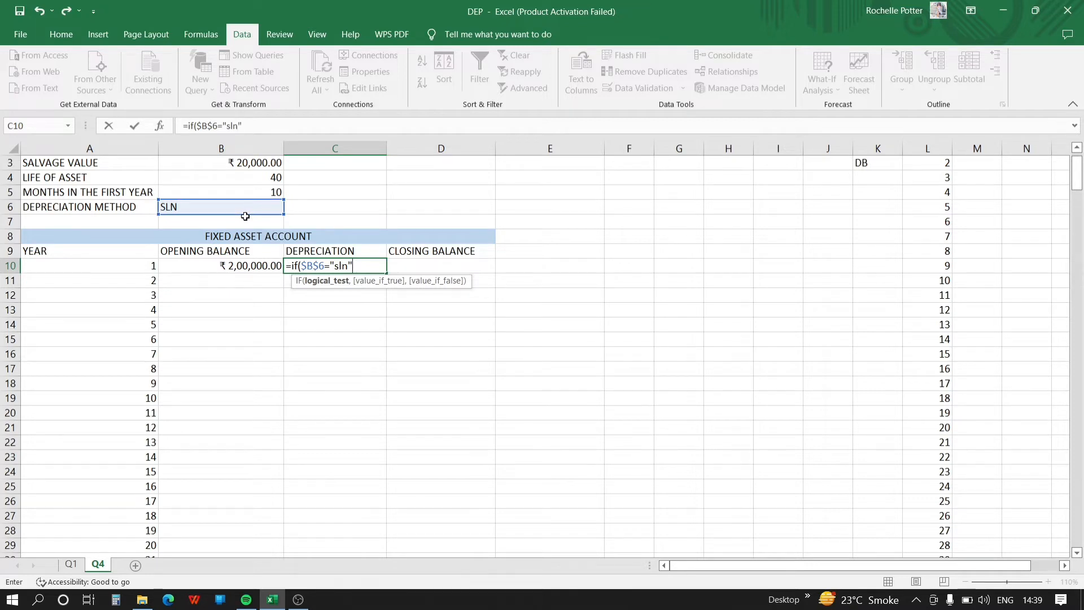
# Add SLN($B$2,B3,B4) as the true value of the C10 formula, using the asset's cost, salvage value and life
pyautogui.write(',sl')
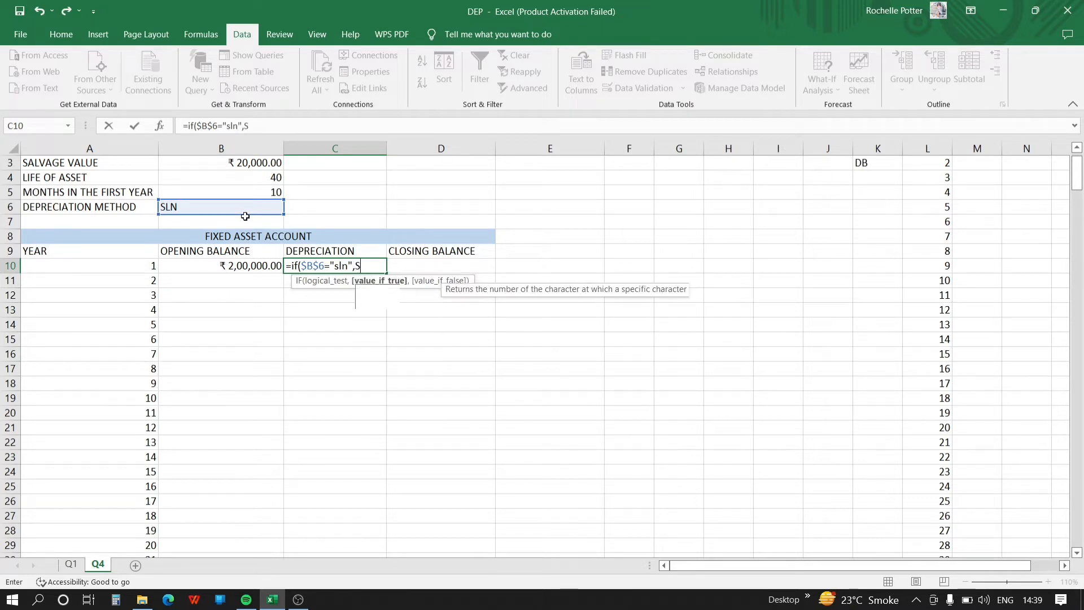
pyautogui.press('Tab')
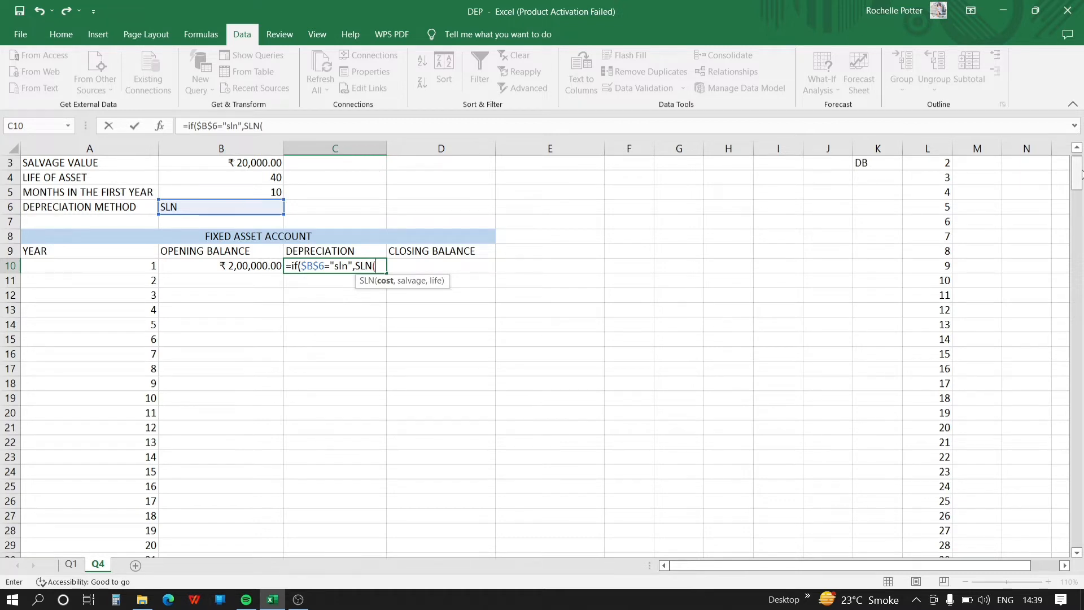
pyautogui.press('Up')
pyautogui.press('Up')
pyautogui.press('Up')
pyautogui.press('Up')
pyautogui.press('Up')
pyautogui.press('Up')
pyautogui.press('Up')
pyautogui.press('Up')
pyautogui.press('Up')
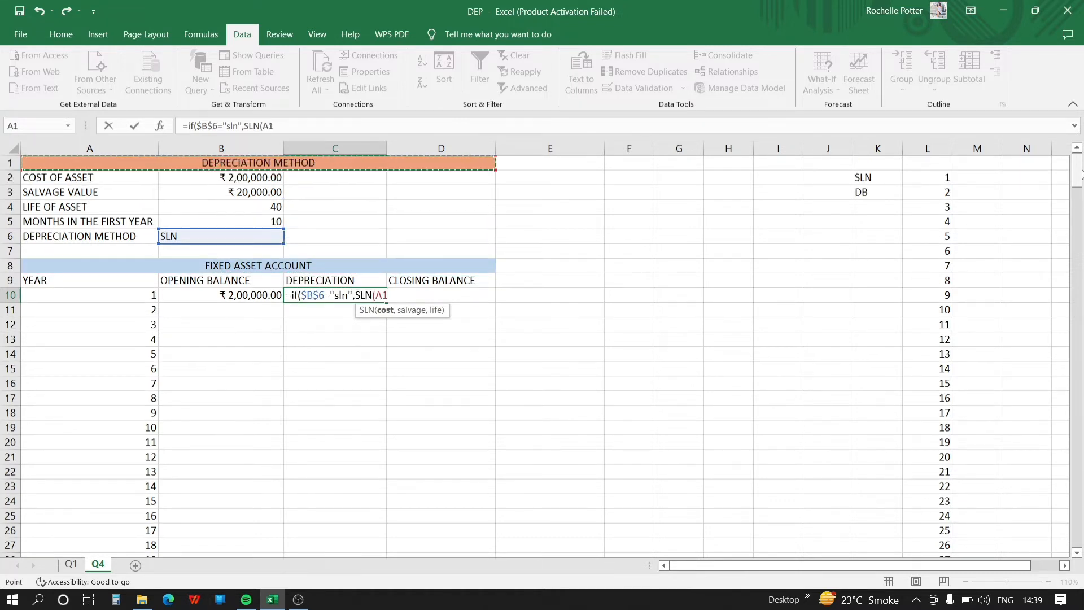
pyautogui.click(228, 180)
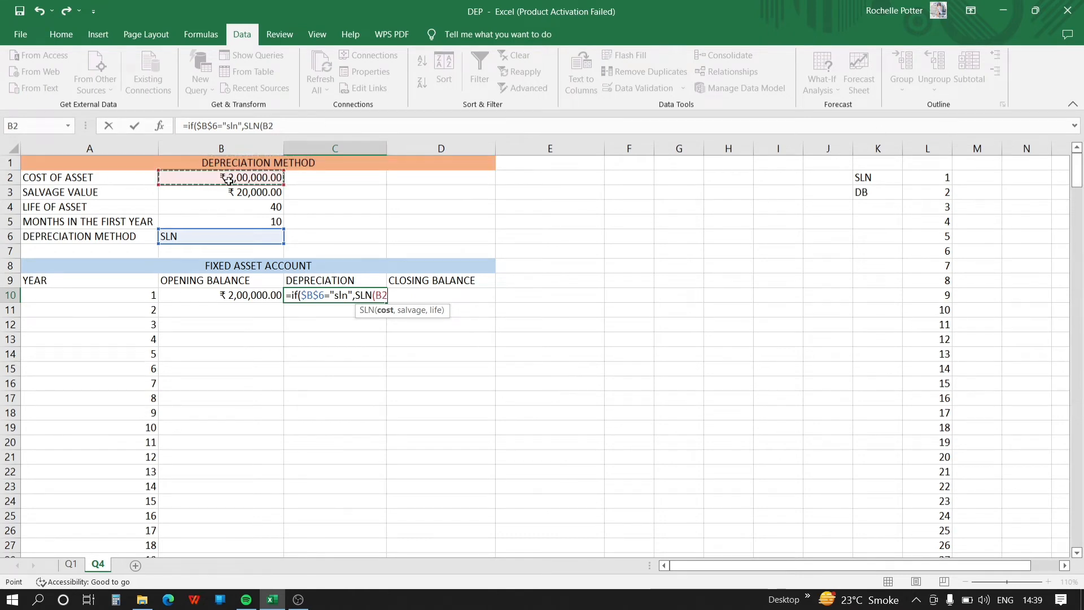
pyautogui.press('F4')
pyautogui.write(',')
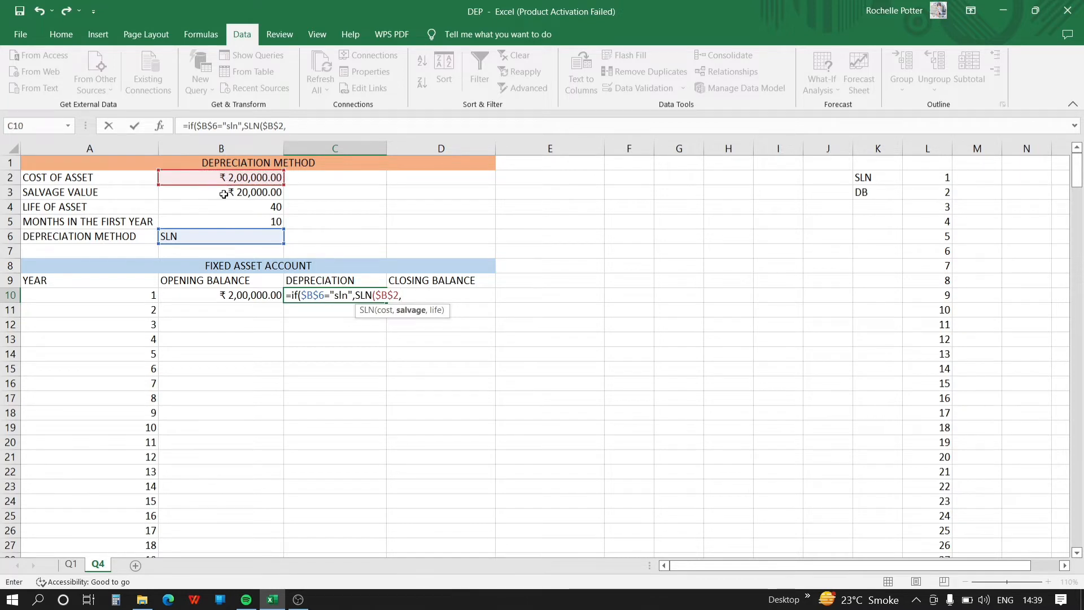
pyautogui.click(224, 194)
pyautogui.write(',')
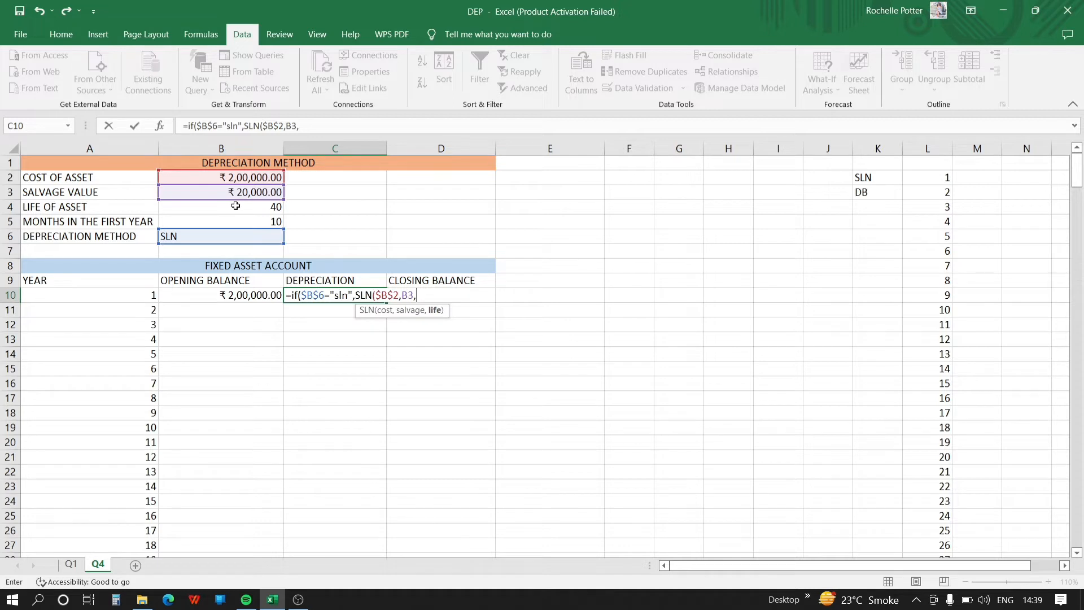
pyautogui.click(236, 206)
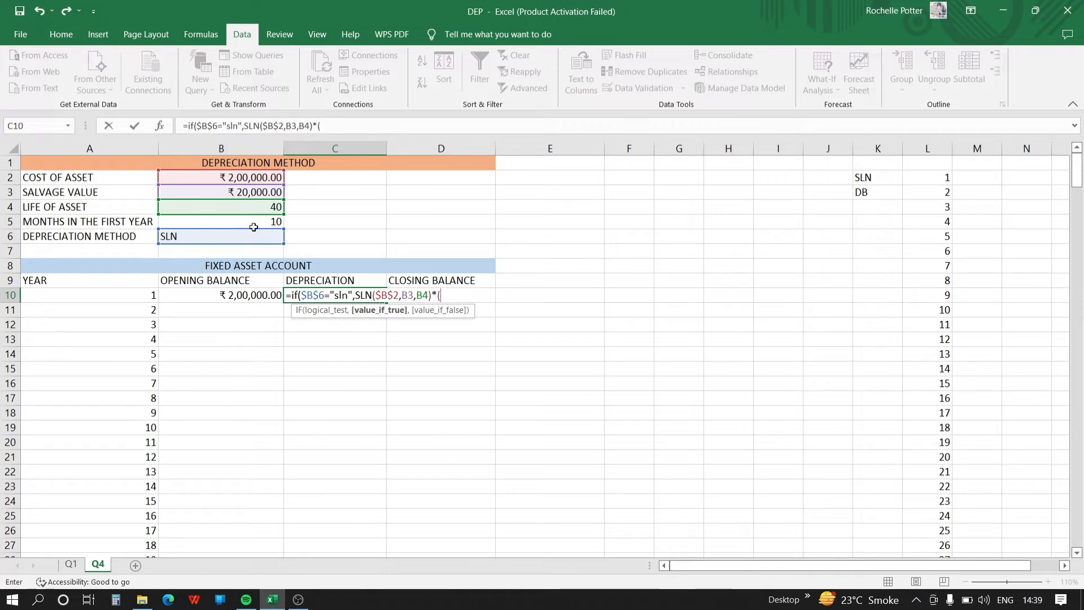
# Multiply the SLN result in the C10 formula by (B5/12) and move on to the false value
pyautogui.click(252, 222)
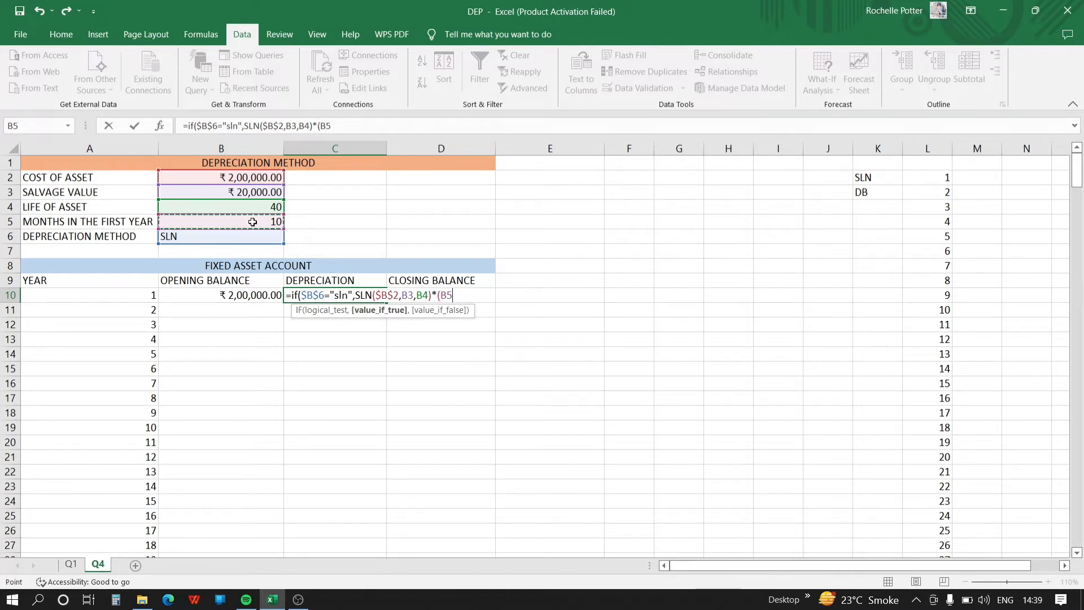
pyautogui.write('/12')
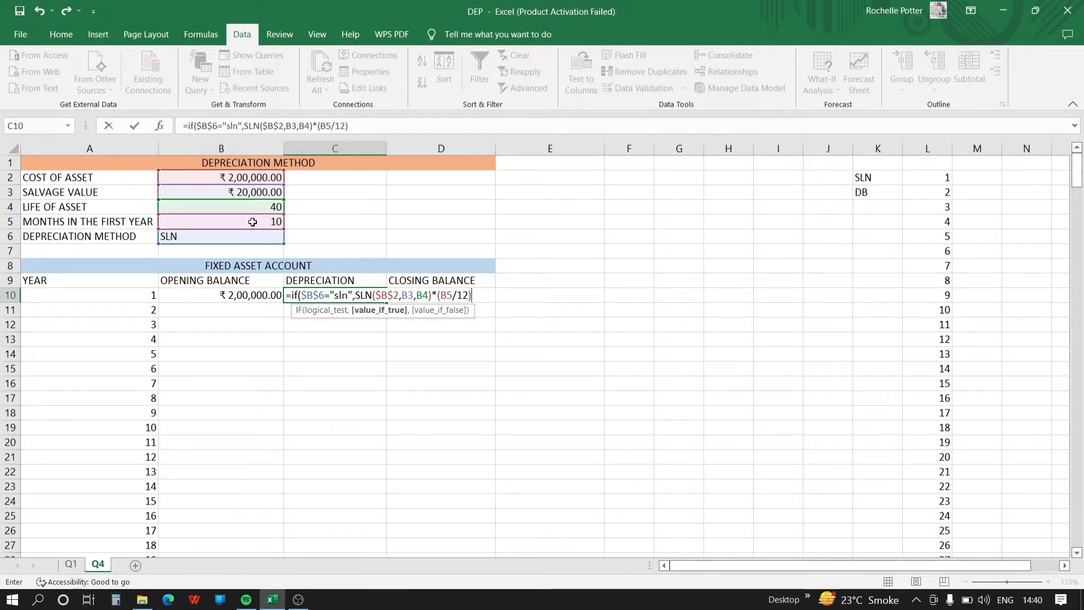
pyautogui.write('),')
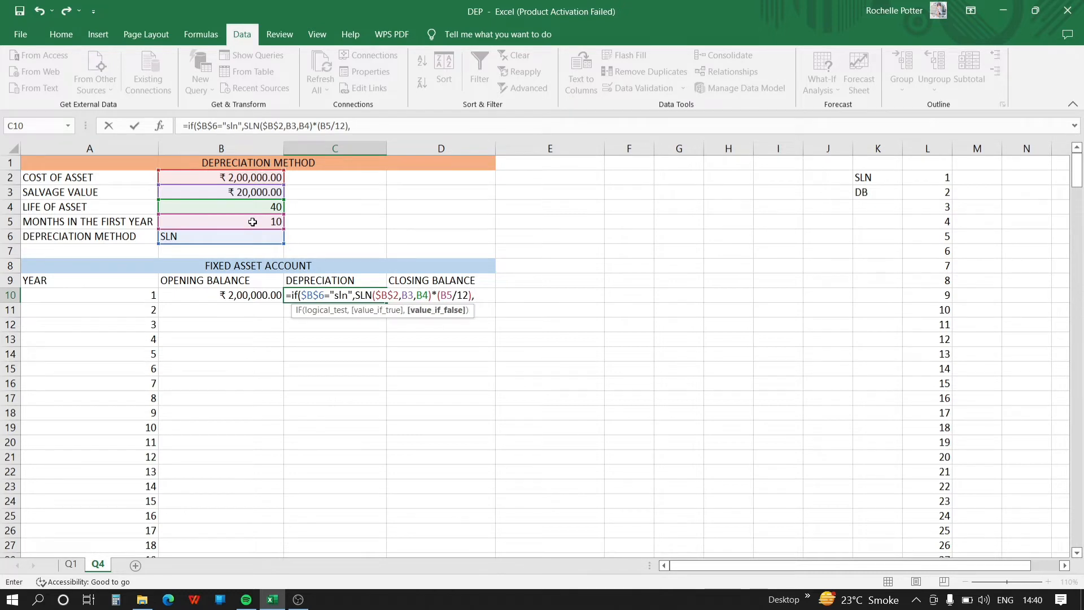
# Begin a DB function as the false value in C10 with B2 as cost, B3 as salvage and B4 as life
pyautogui.write('DB(')
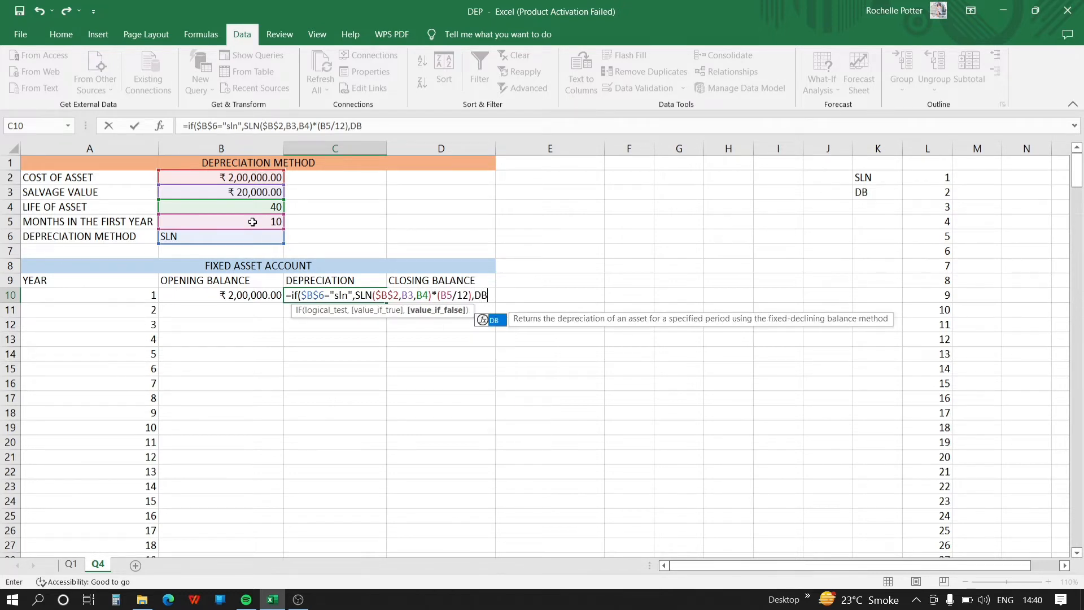
pyautogui.click(200, 179)
pyautogui.write(',')
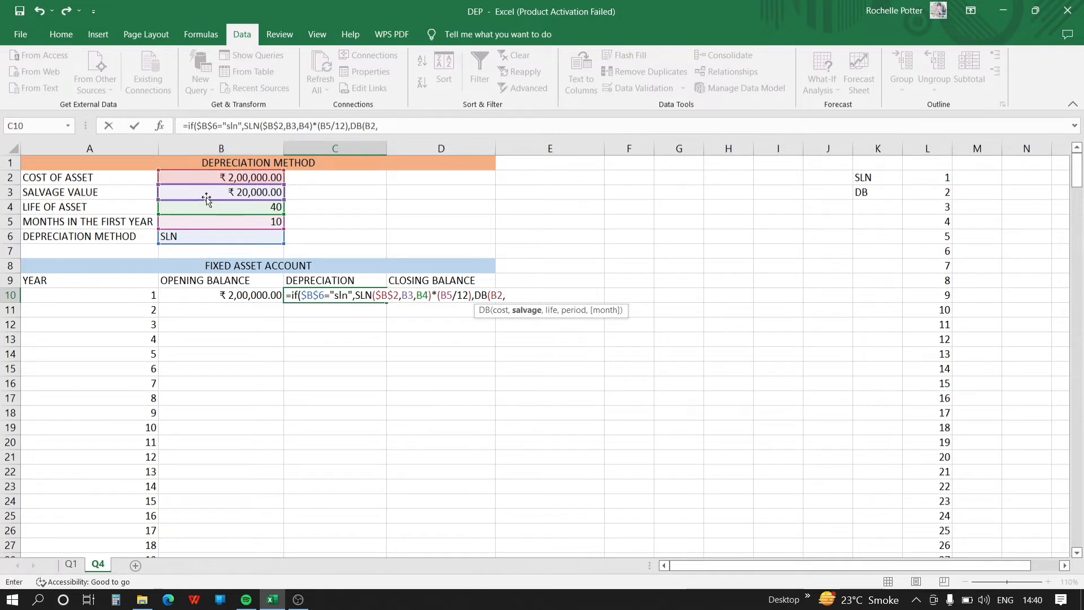
pyautogui.click(206, 194)
pyautogui.write(',')
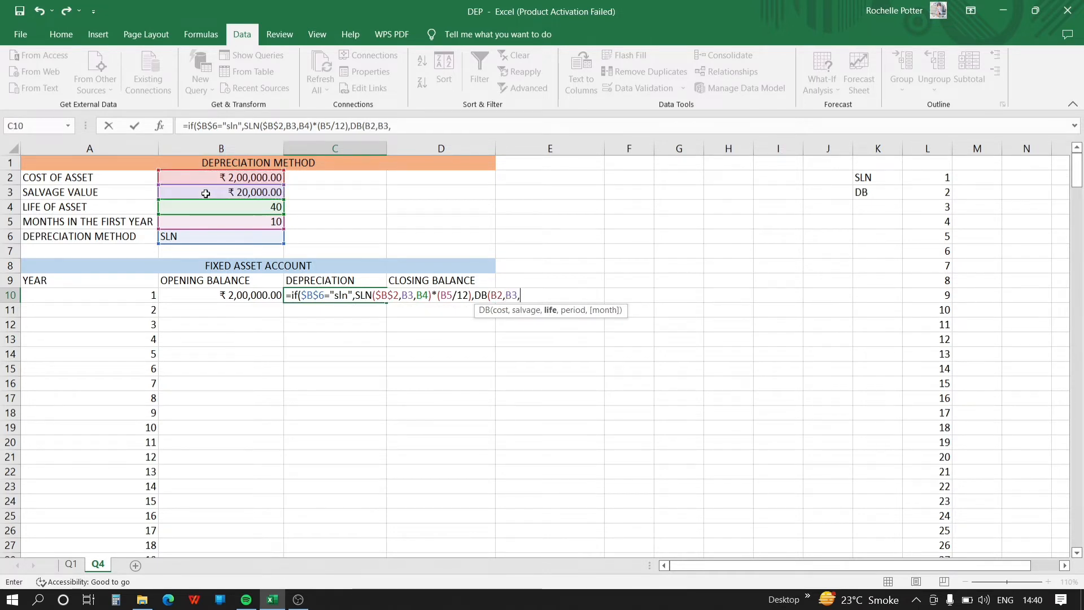
pyautogui.click(216, 208)
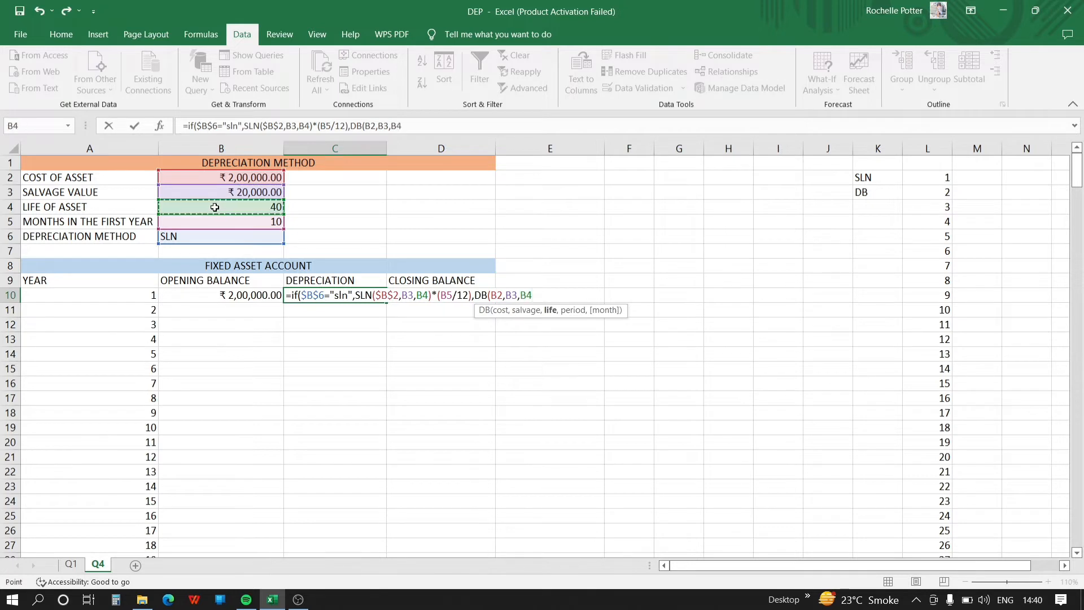
pyautogui.write(',')
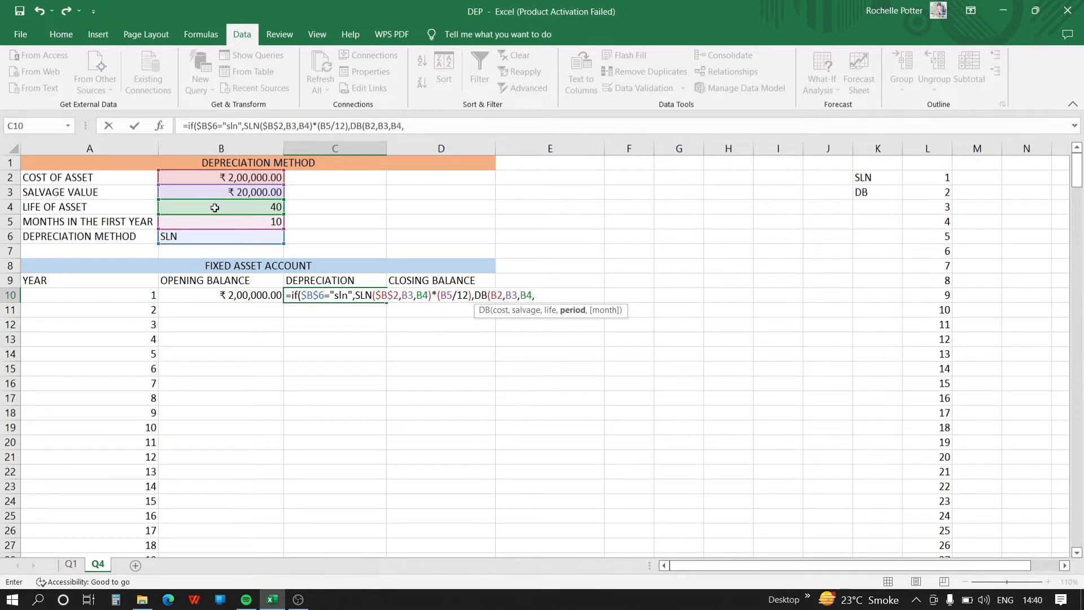
# Complete the DB function with A10 as period and B5 as month, then enter the C10 formula, accepting the suggested correction
pyautogui.click(104, 299)
pyautogui.write(',')
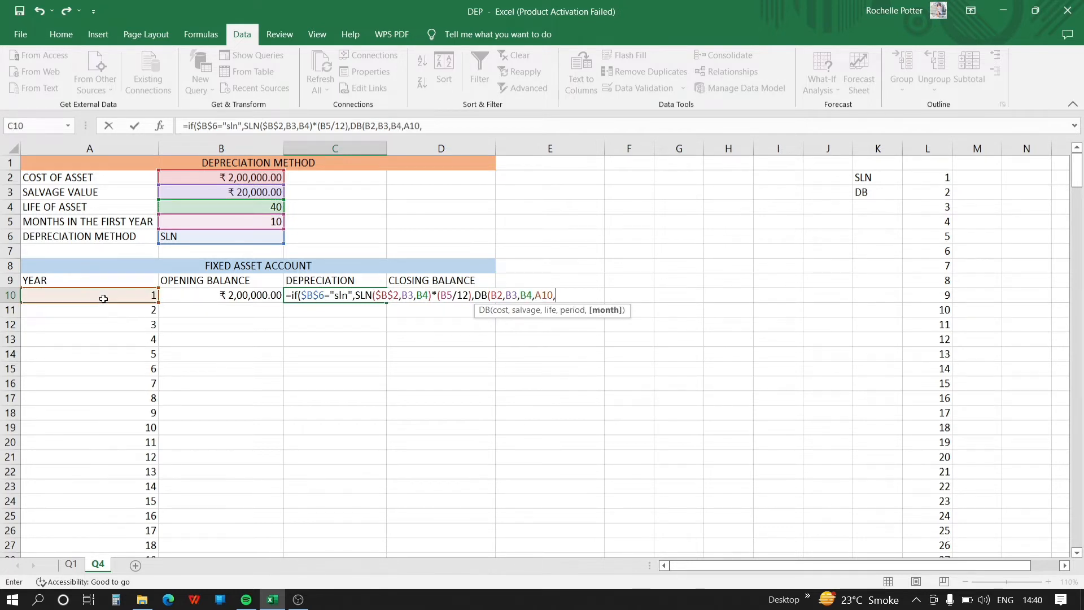
pyautogui.click(198, 222)
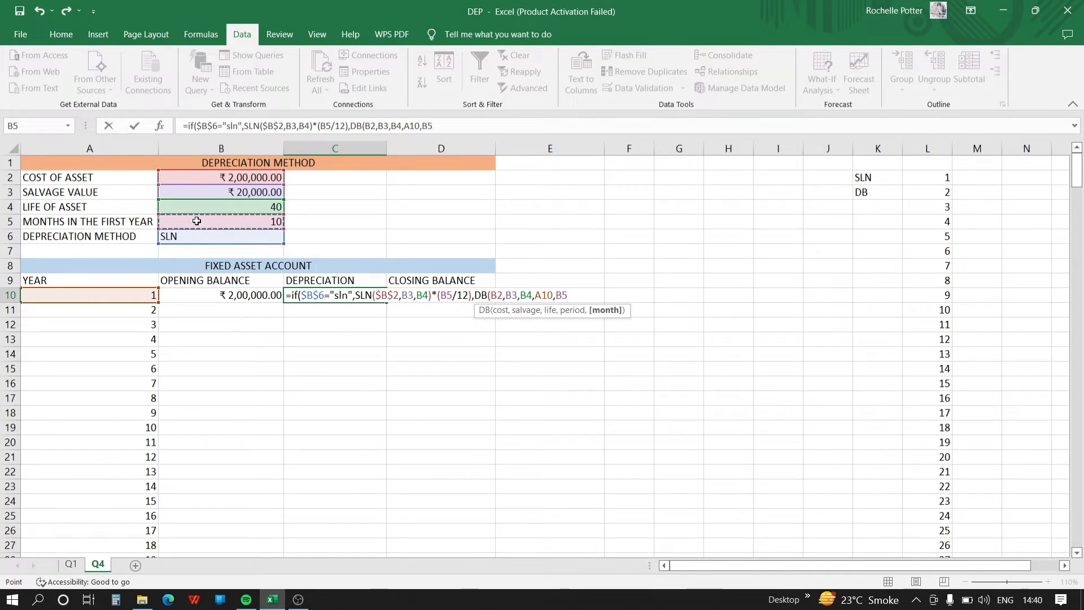
pyautogui.write(')')
pyautogui.press('Return')
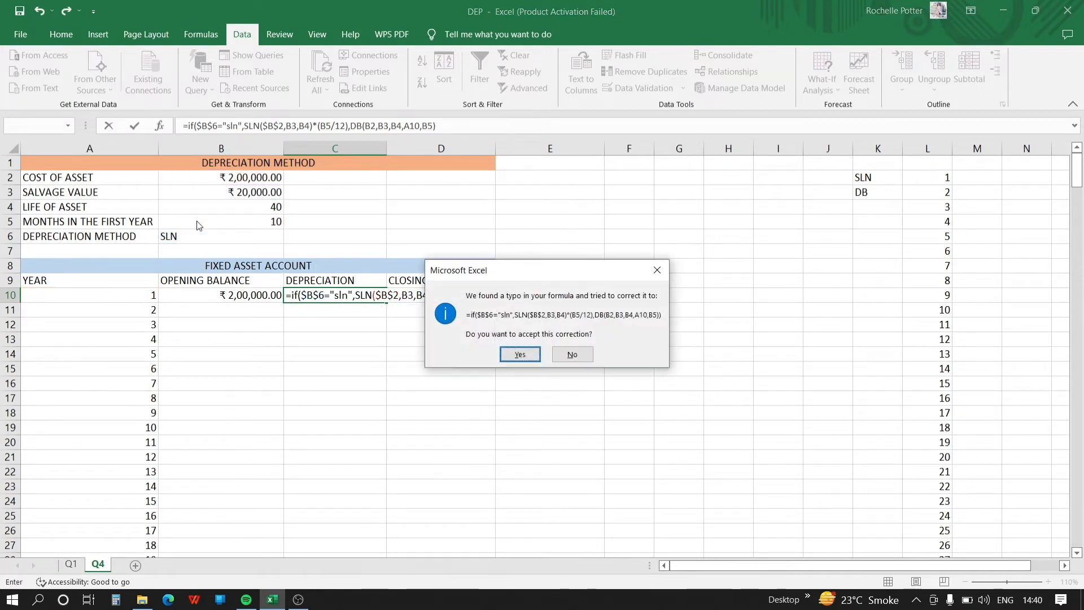
pyautogui.click(520, 355)
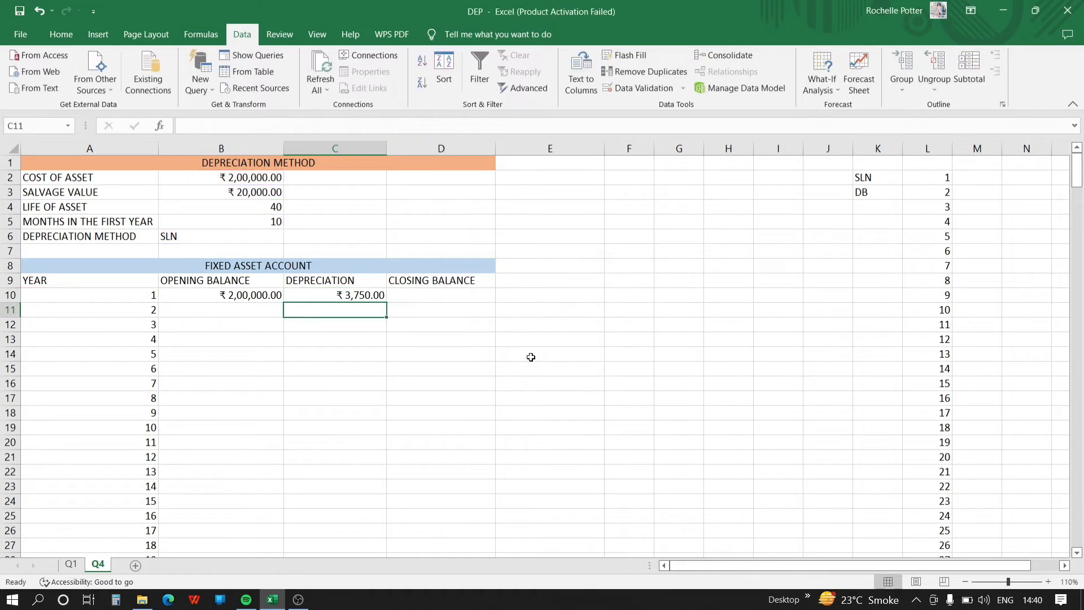
# Begin an IF formula in C11 that tests A11="" and returns "" when true, continuing to the false value
pyautogui.click(249, 312)
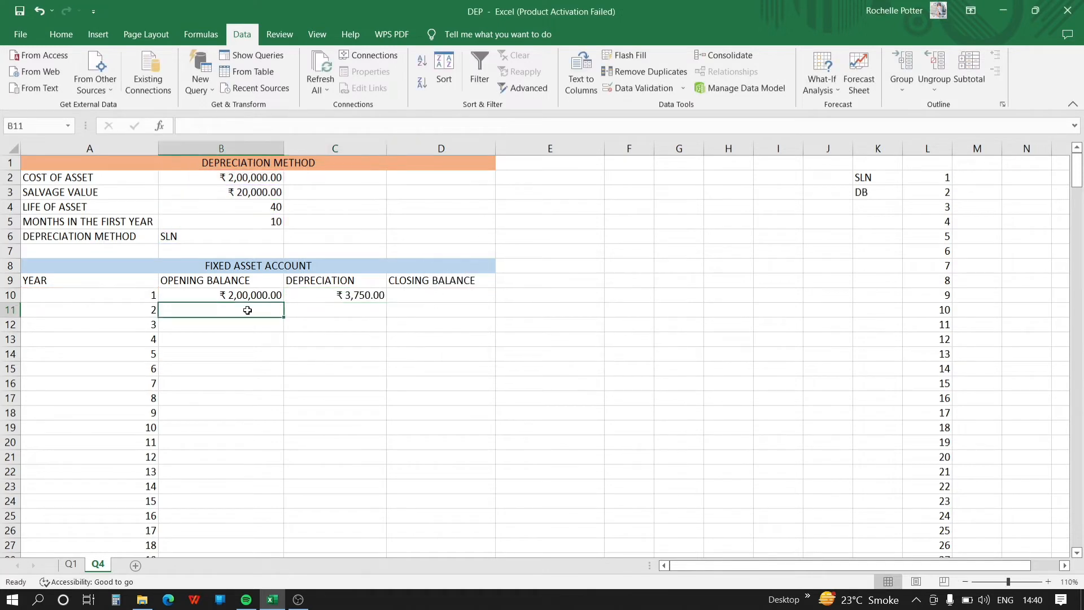
pyautogui.click(314, 311)
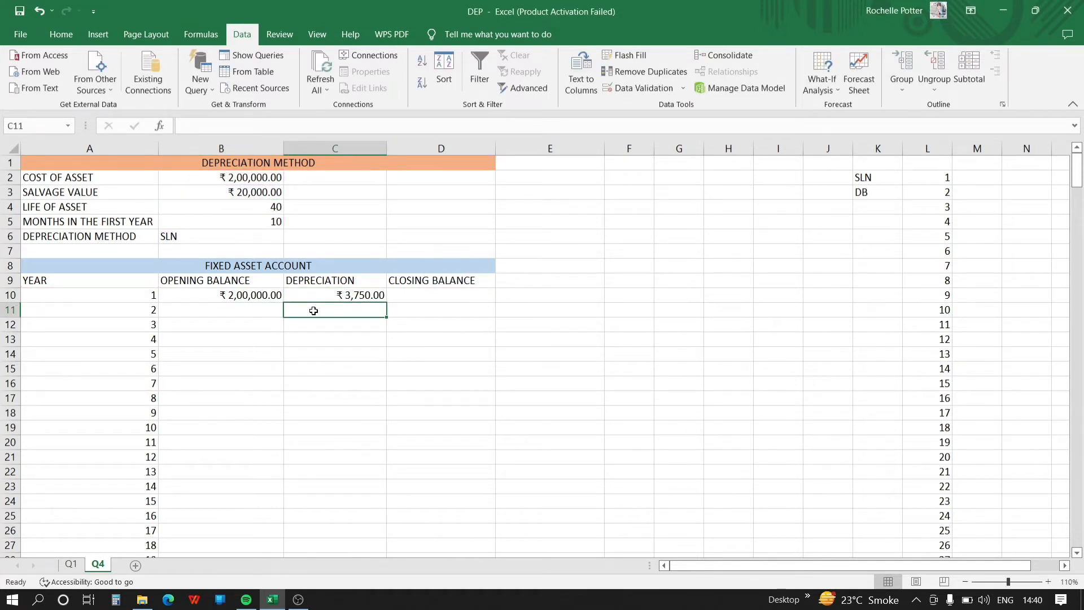
pyautogui.write('=')
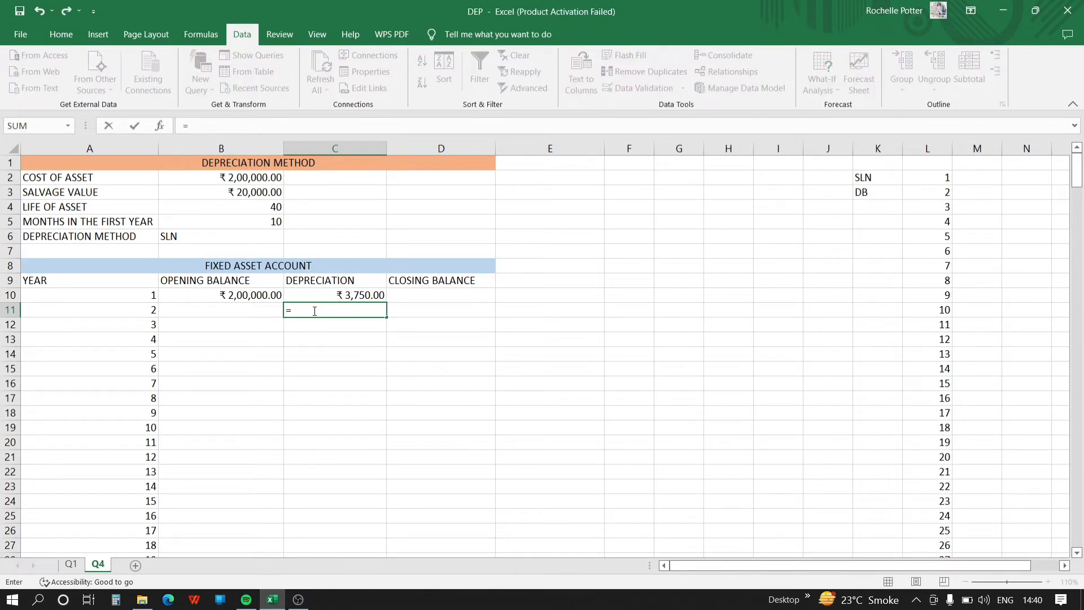
pyautogui.write('IF(')
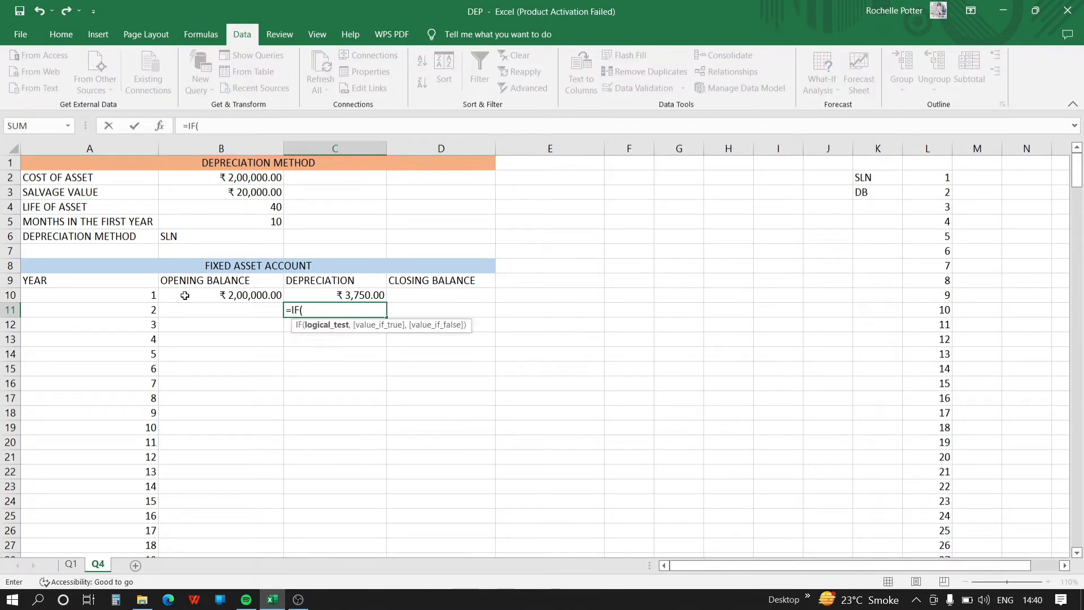
pyautogui.click(143, 313)
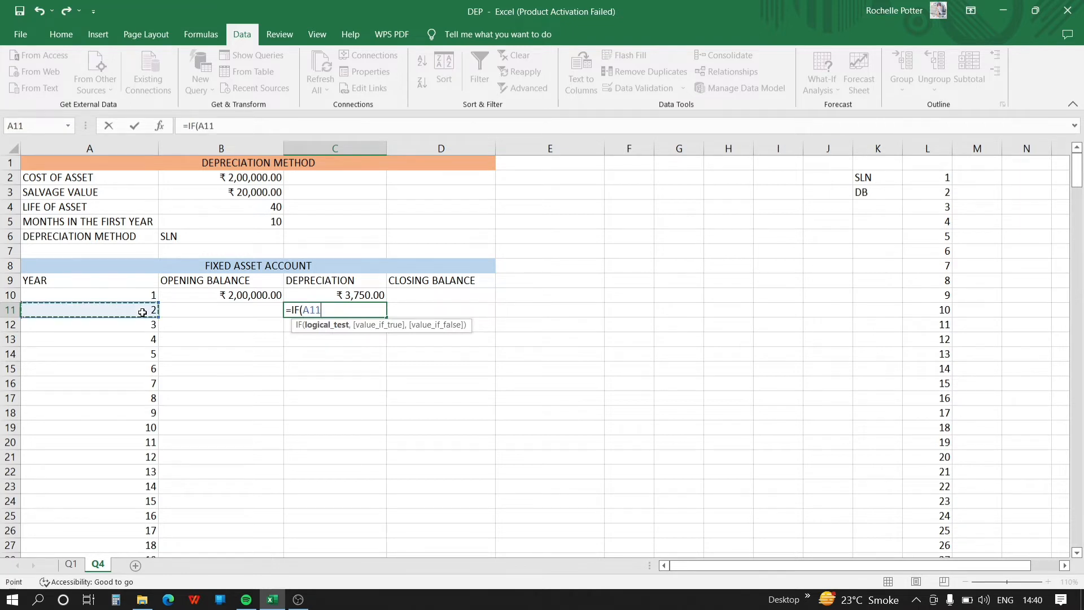
pyautogui.write('=')
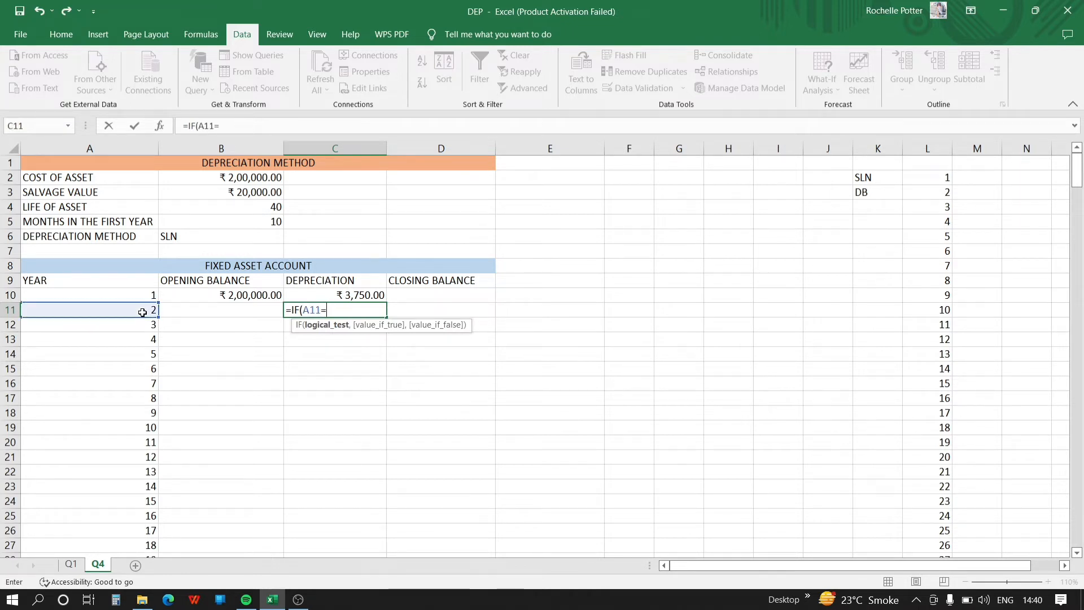
pyautogui.write('"",""')
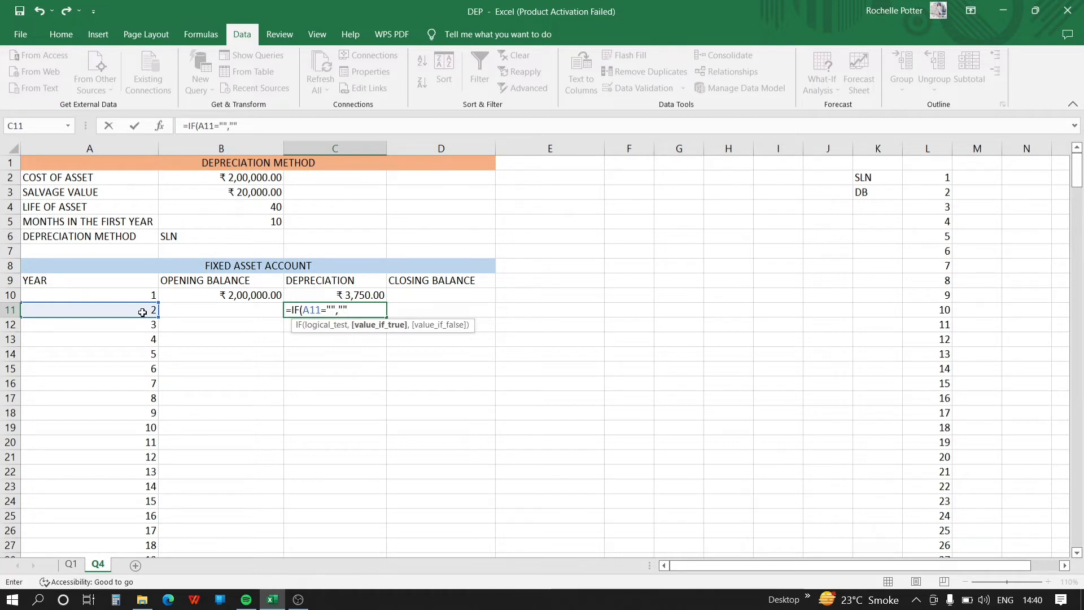
pyautogui.write(',')
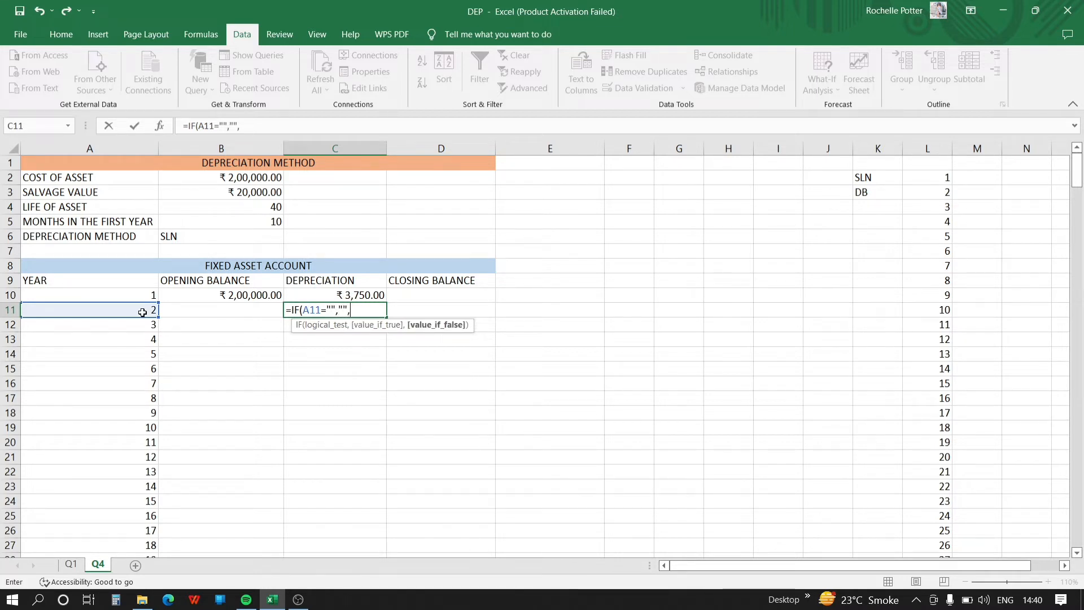
# Nest a second IF in the C11 formula's false value that tests A11<$B$4+1 and move on to its true value
pyautogui.write('IF')
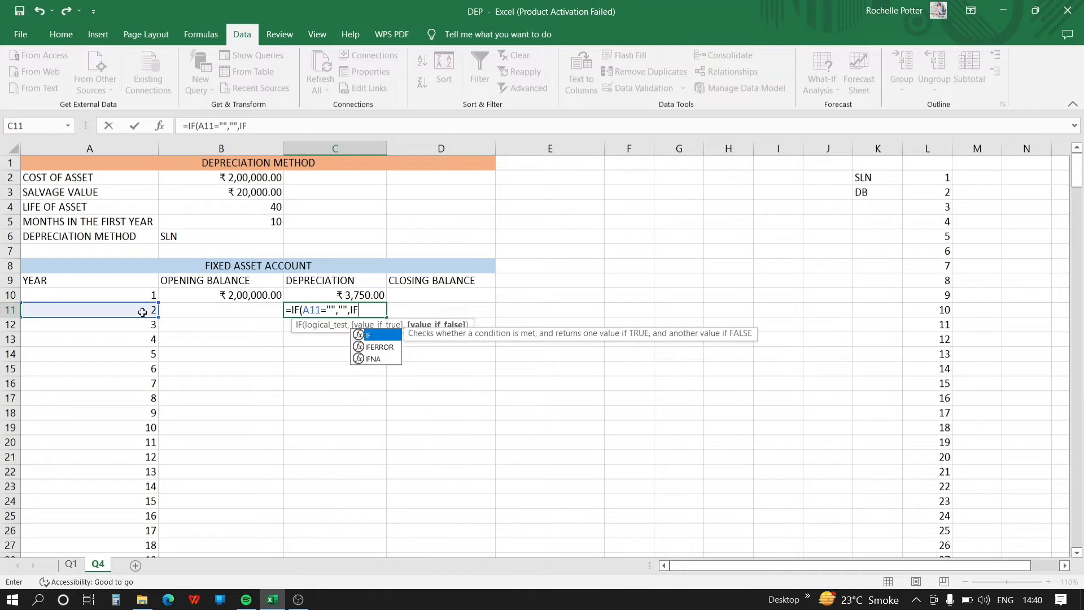
pyautogui.write('(')
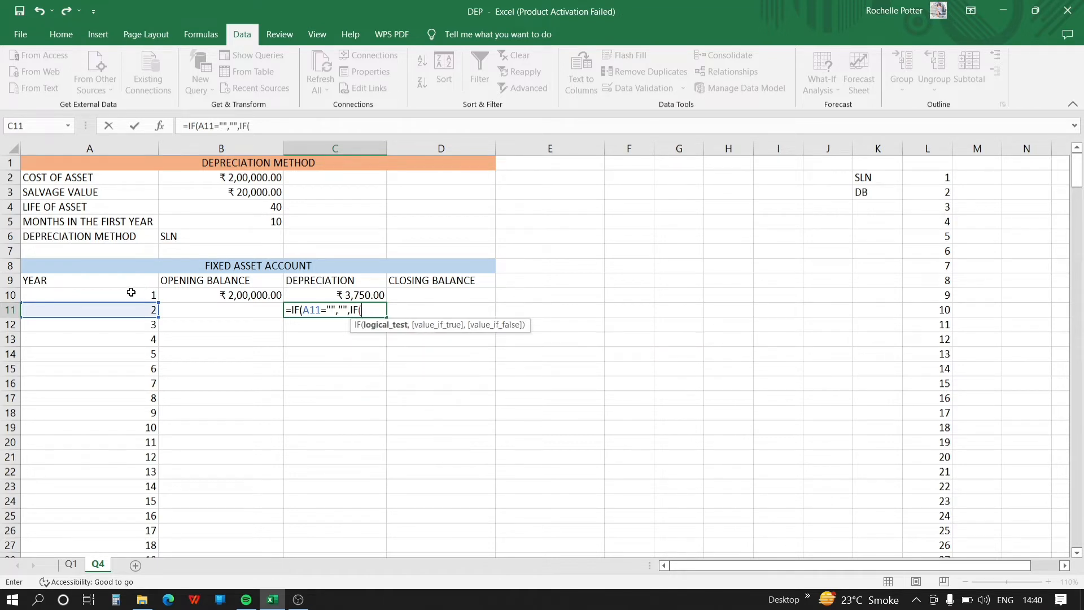
pyautogui.click(128, 309)
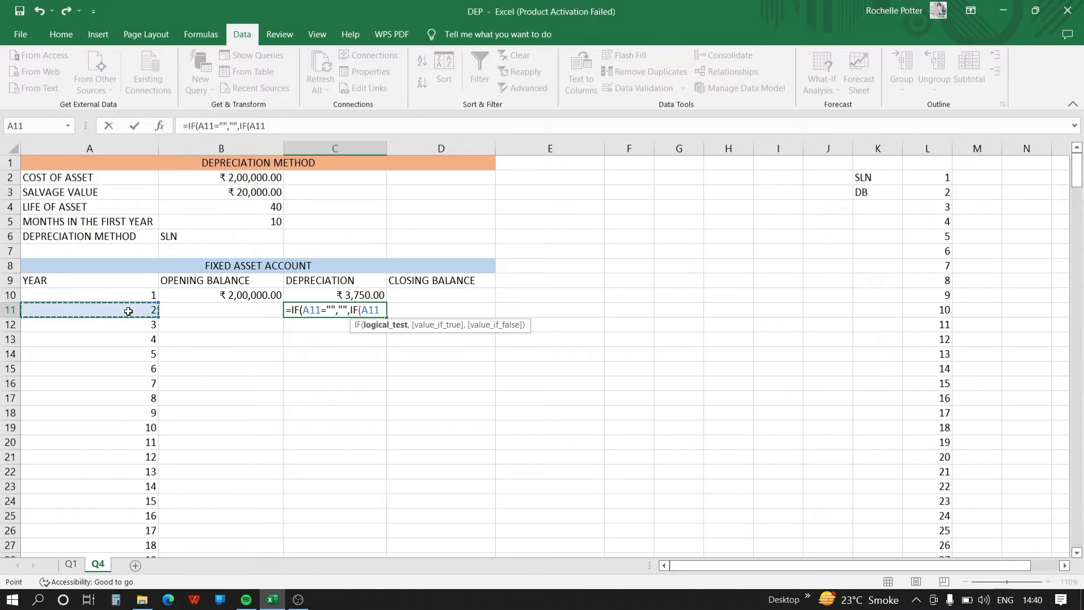
pyautogui.write('<')
pyautogui.click(216, 208)
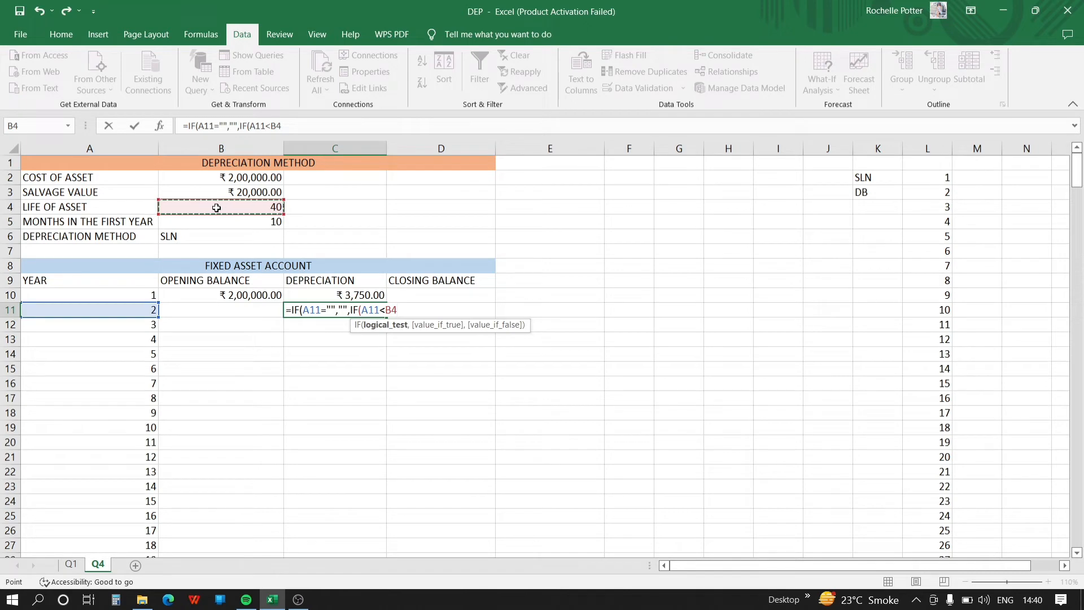
pyautogui.press('F4')
pyautogui.write('+')
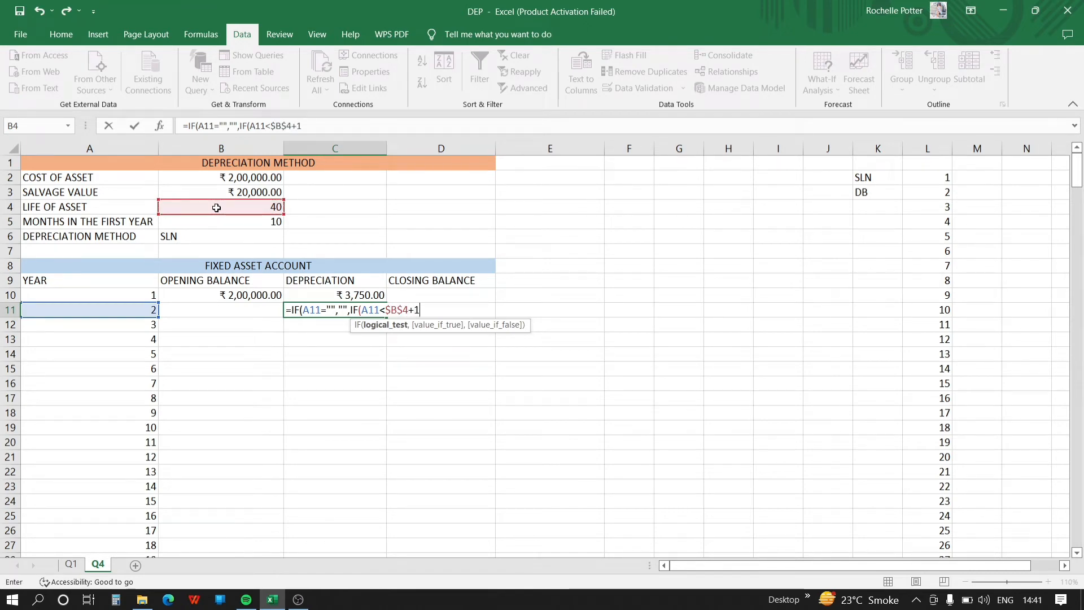
pyautogui.write('1,')
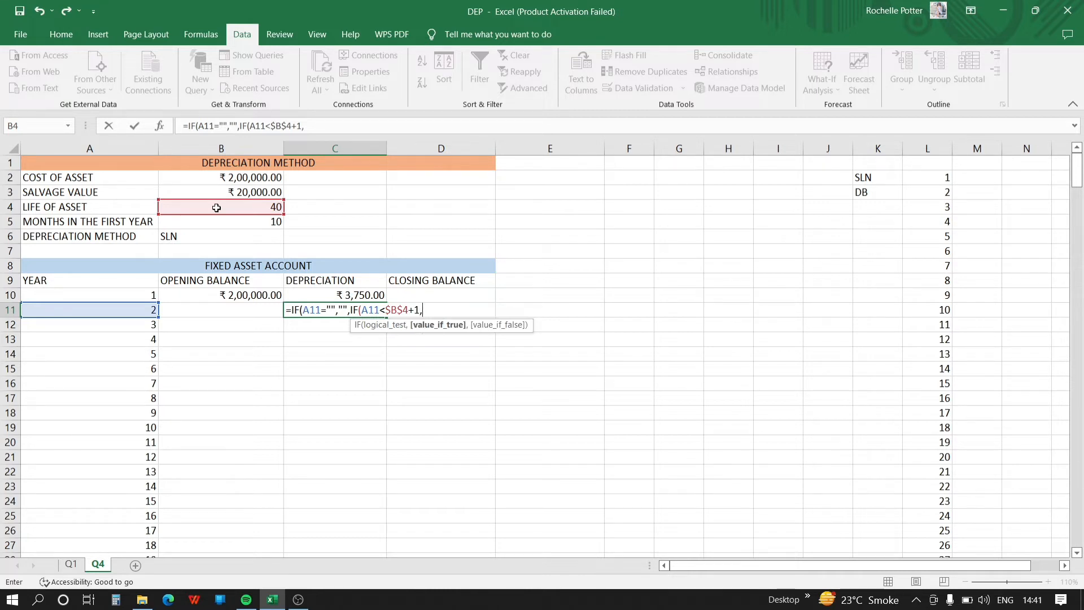
# Nest a third IF testing $B$6="SLN" in the C11 formula and begin an SLN function with B2 as cost
pyautogui.write('IF')
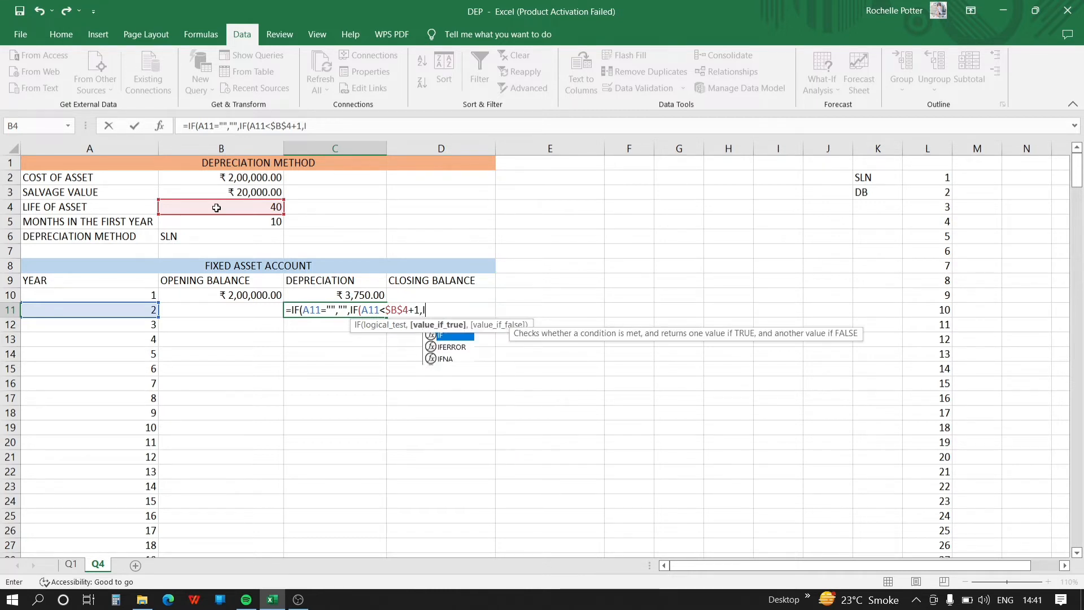
pyautogui.write('(')
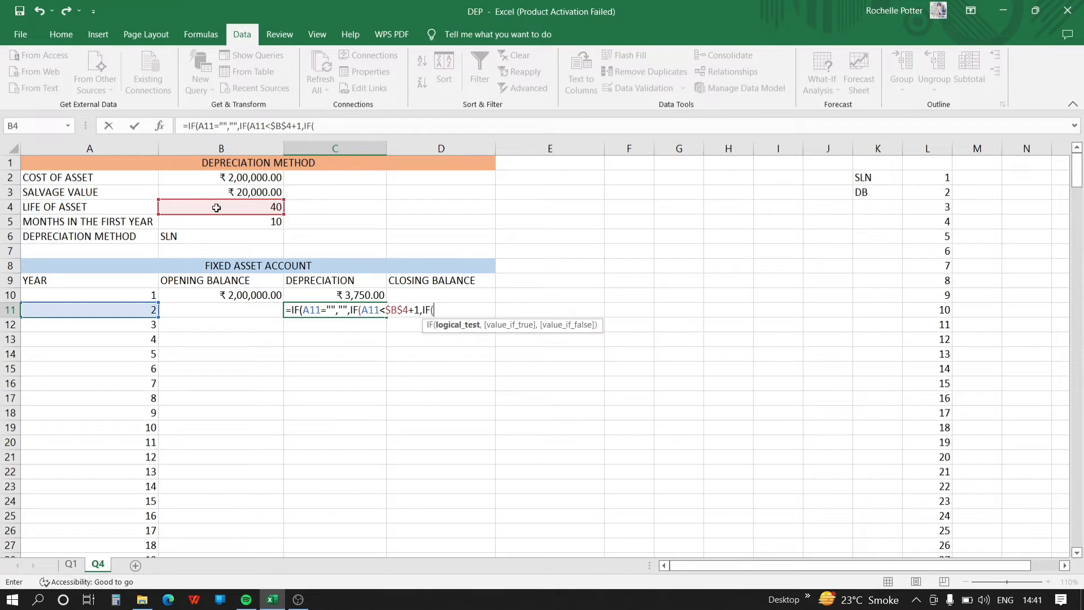
pyautogui.click(210, 235)
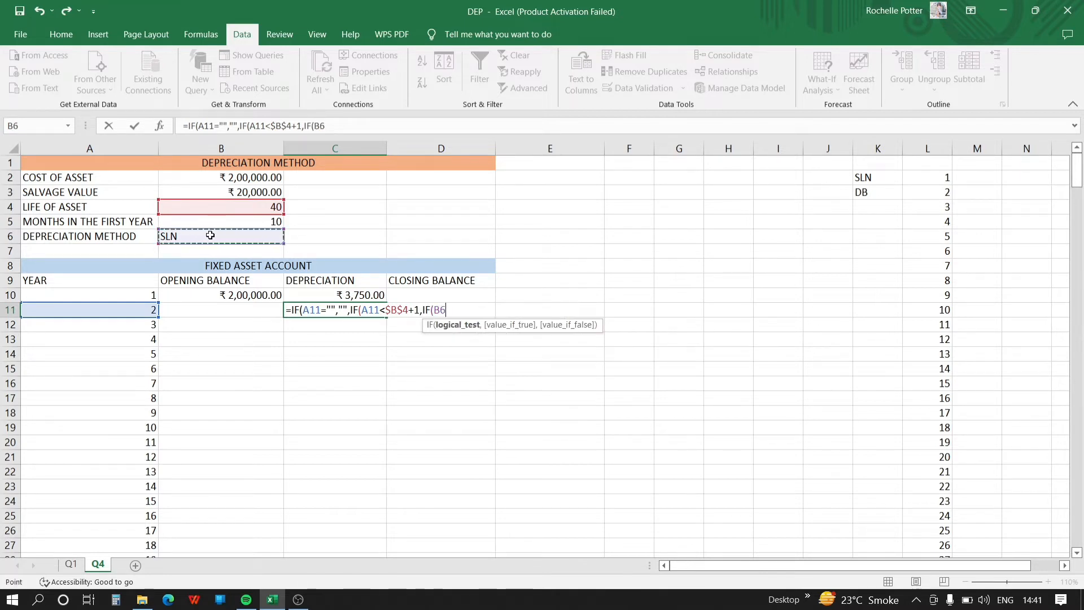
pyautogui.press('F4')
pyautogui.write('="S')
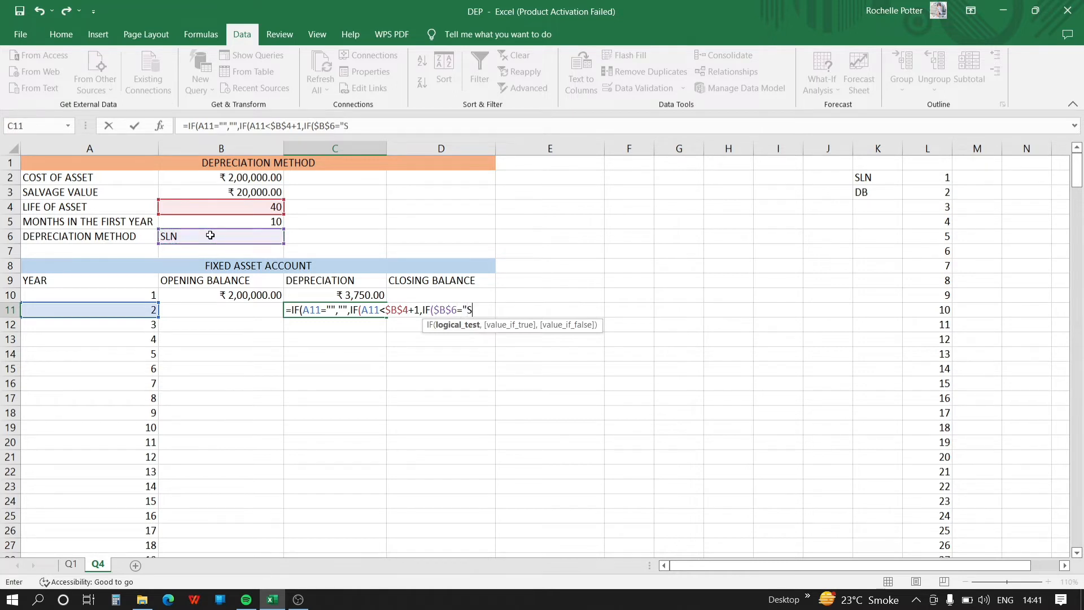
pyautogui.write('LN",SLN(')
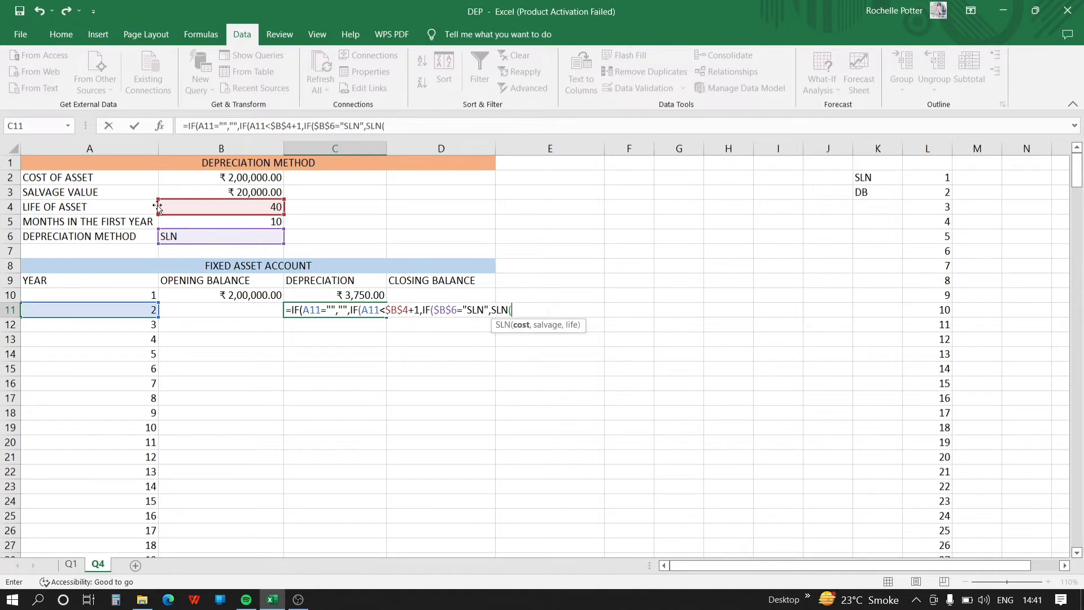
pyautogui.click(214, 179)
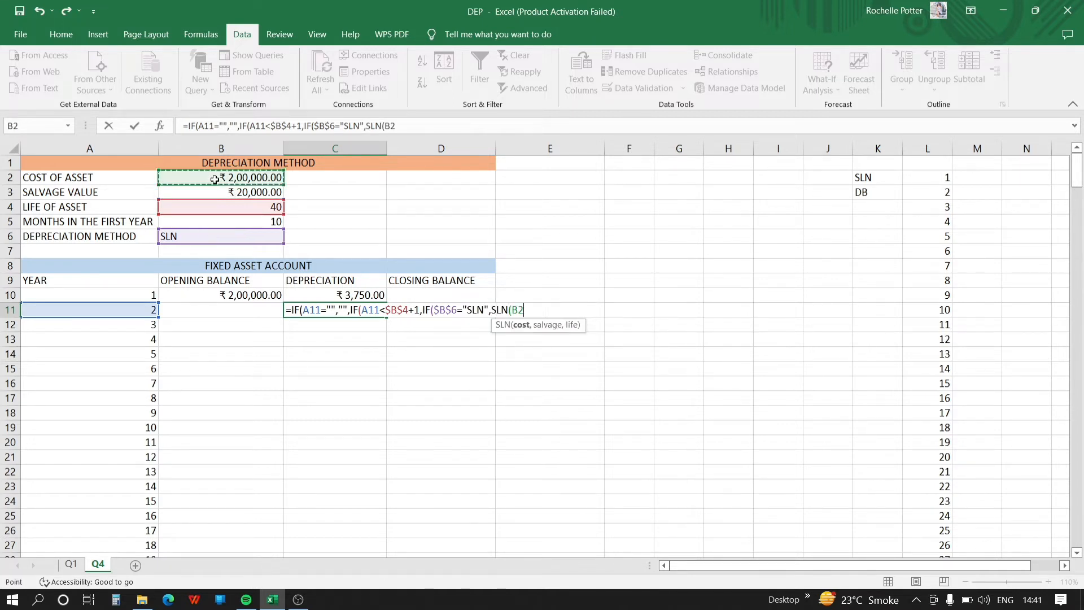
pyautogui.press('F4')
pyautogui.press('F8')
pyautogui.press('BackSpace')
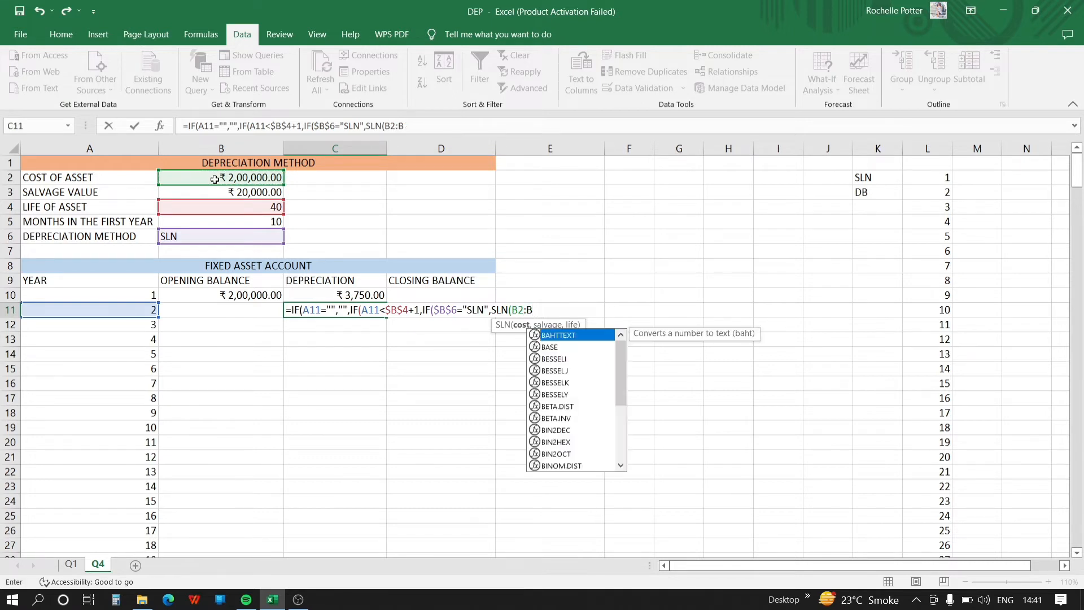
pyautogui.write(',')
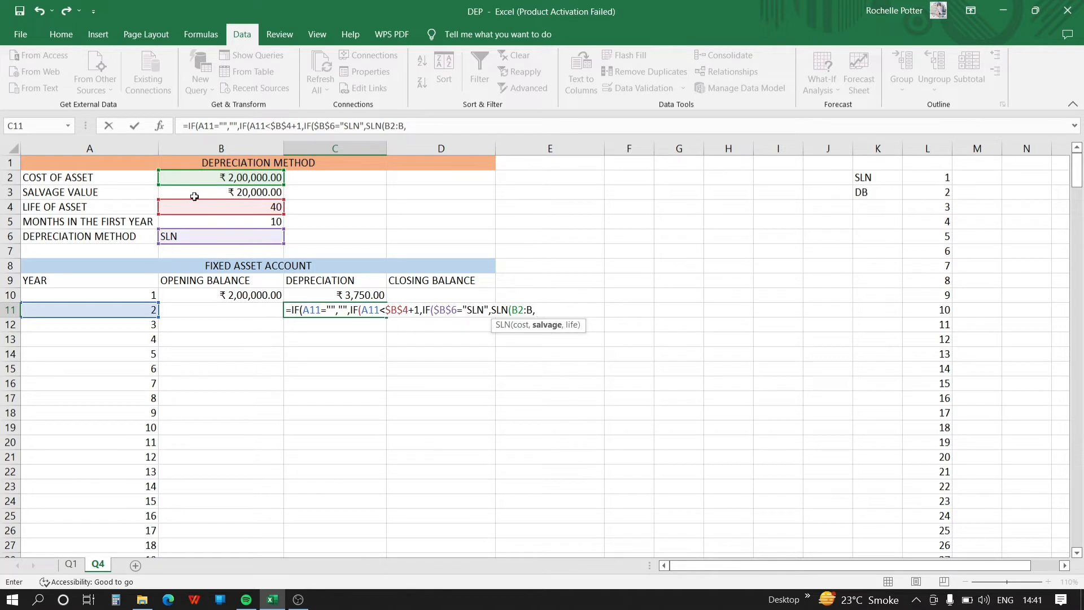
pyautogui.click(194, 196)
pyautogui.press('BackSpace')
pyautogui.press('BackSpace')
pyautogui.press('BackSpace')
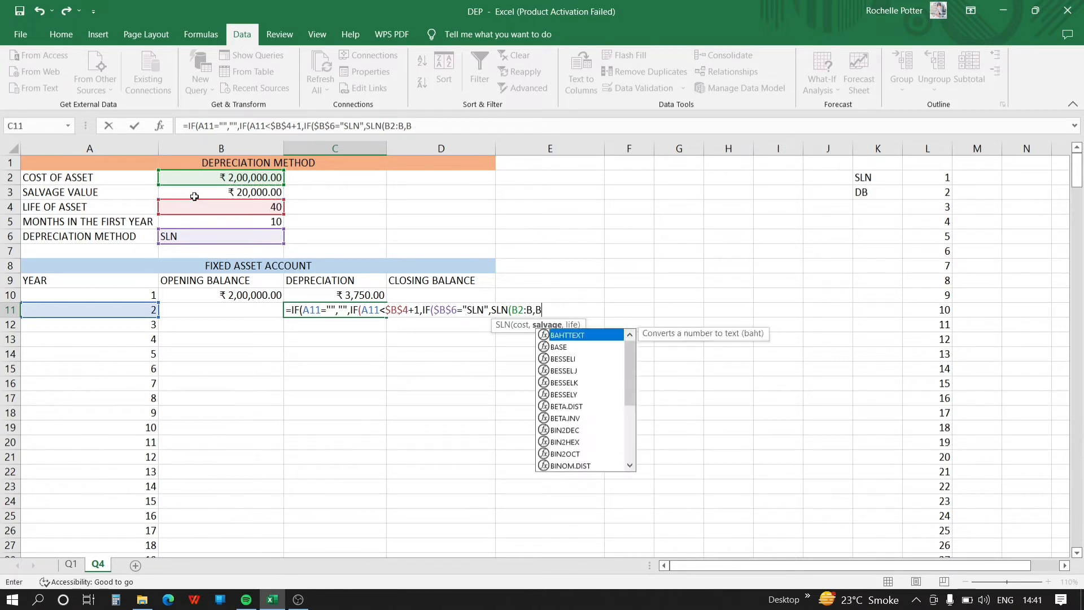
pyautogui.press('BackSpace')
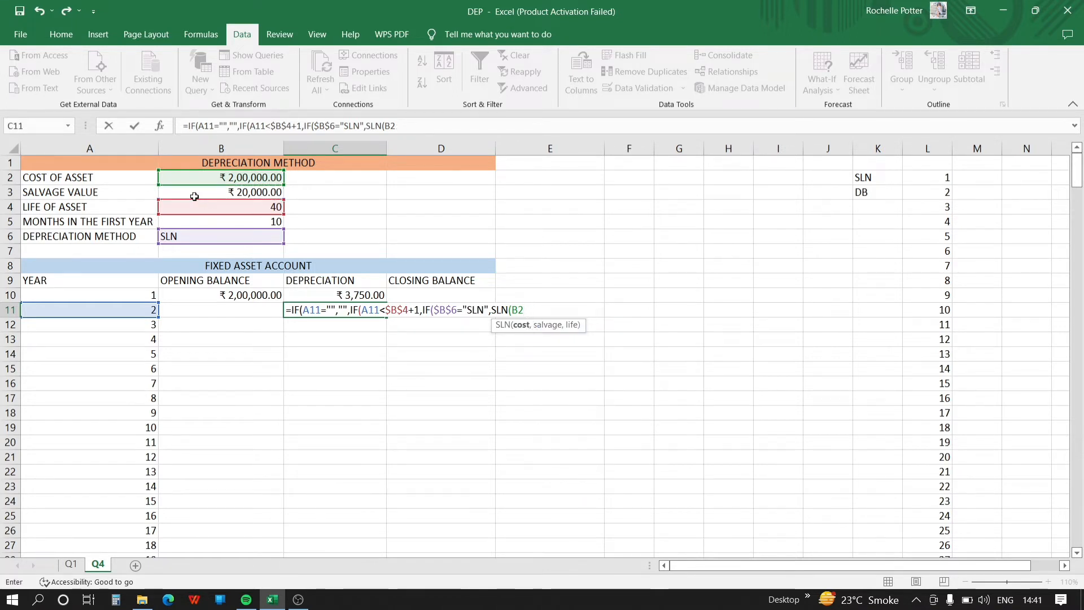
# Complete the C11 formula's straight-line function as SLN($B$2,$B$3,$B$4) with absolute references and move on to the false value
pyautogui.press('F4')
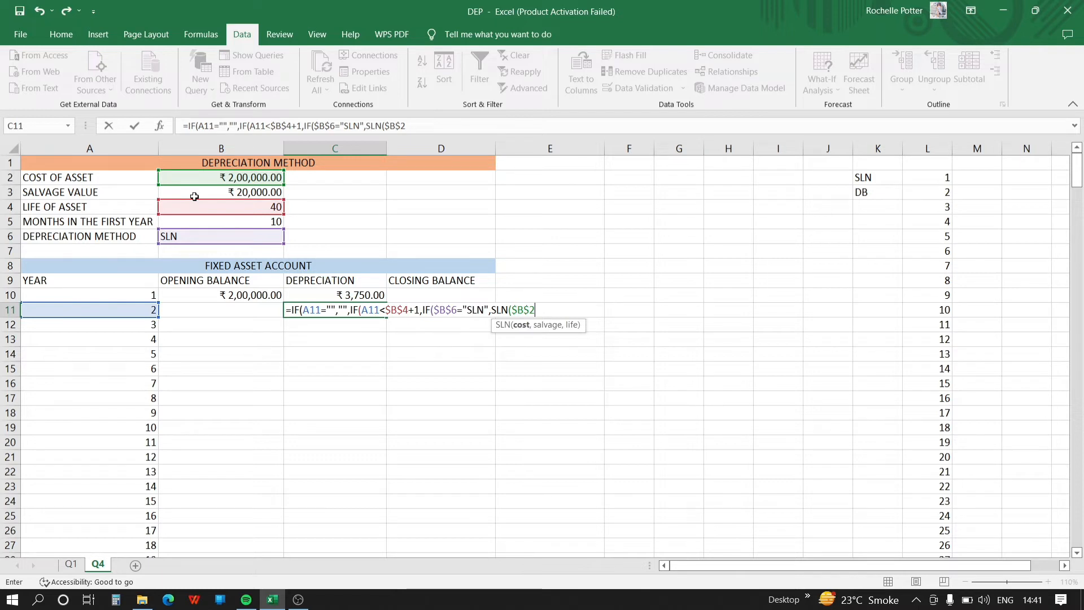
pyautogui.write(',')
pyautogui.click(199, 193)
pyautogui.press('F4')
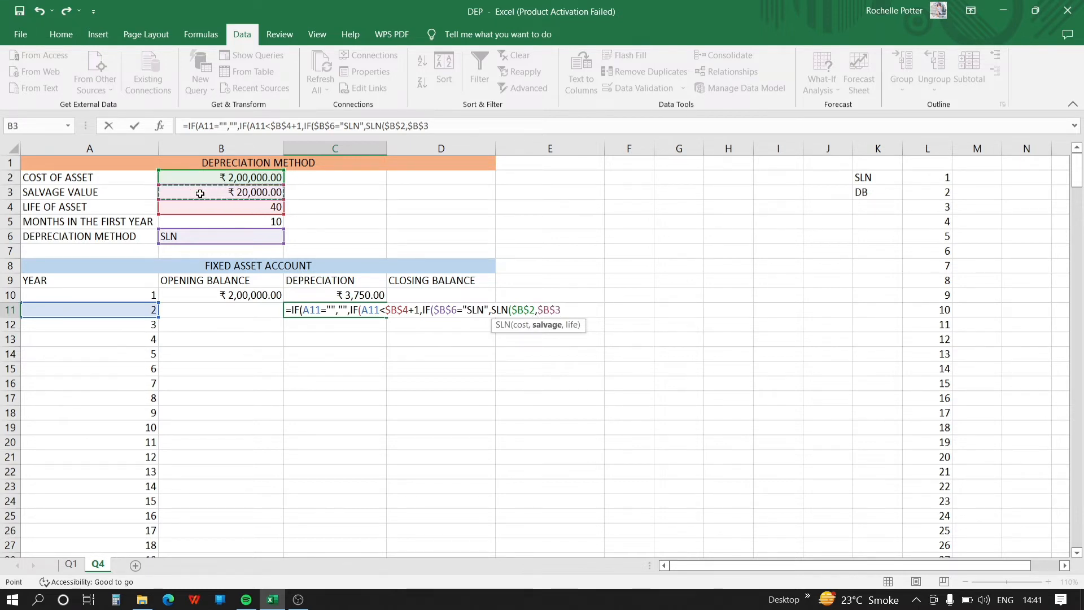
pyautogui.write(',')
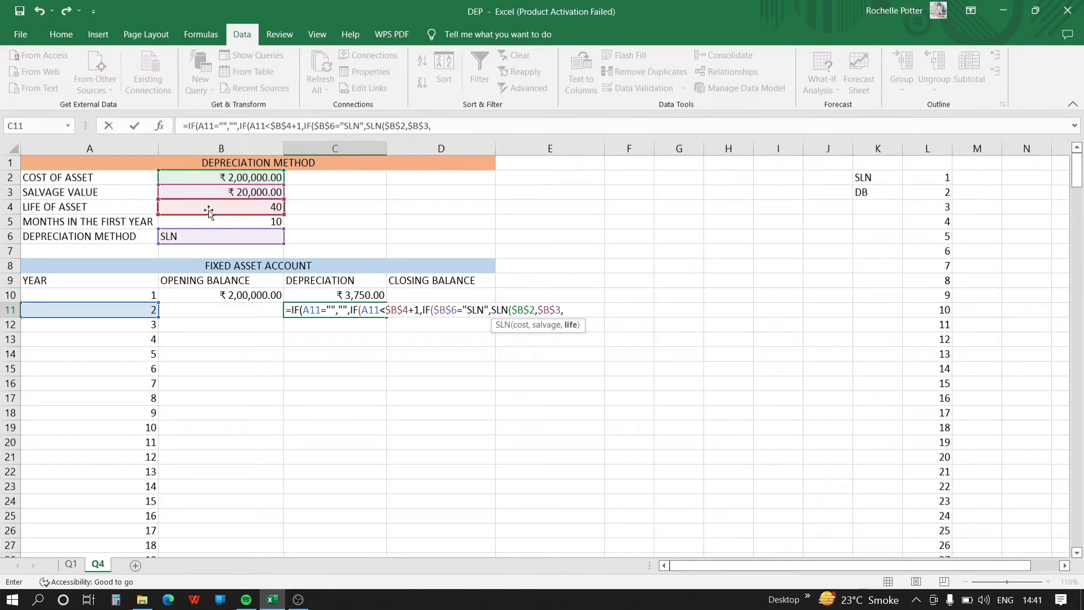
pyautogui.click(207, 209)
pyautogui.press('F4')
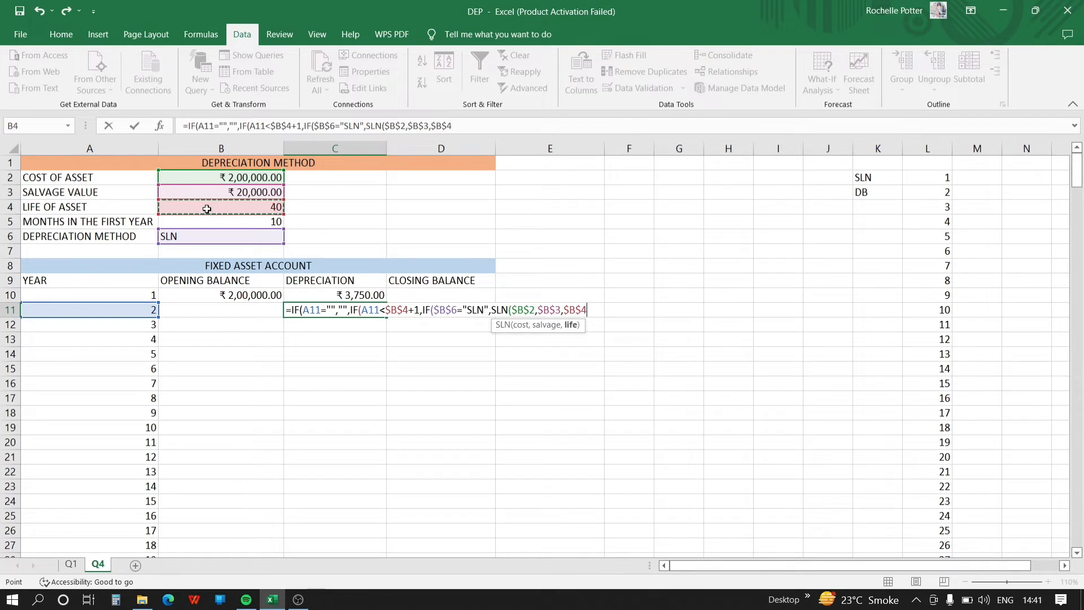
pyautogui.write(')')
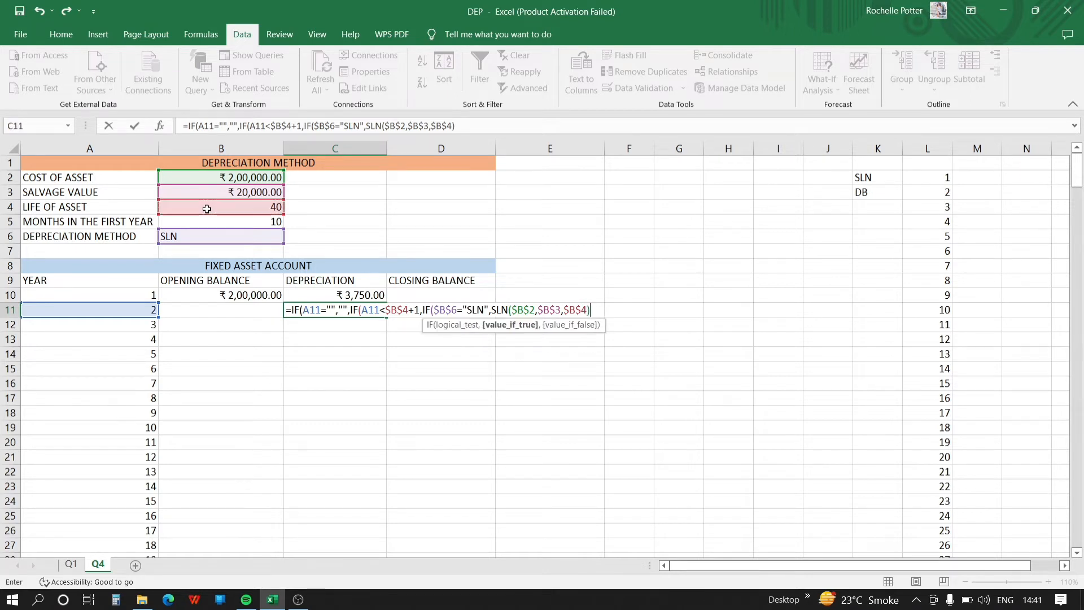
pyautogui.write(',')
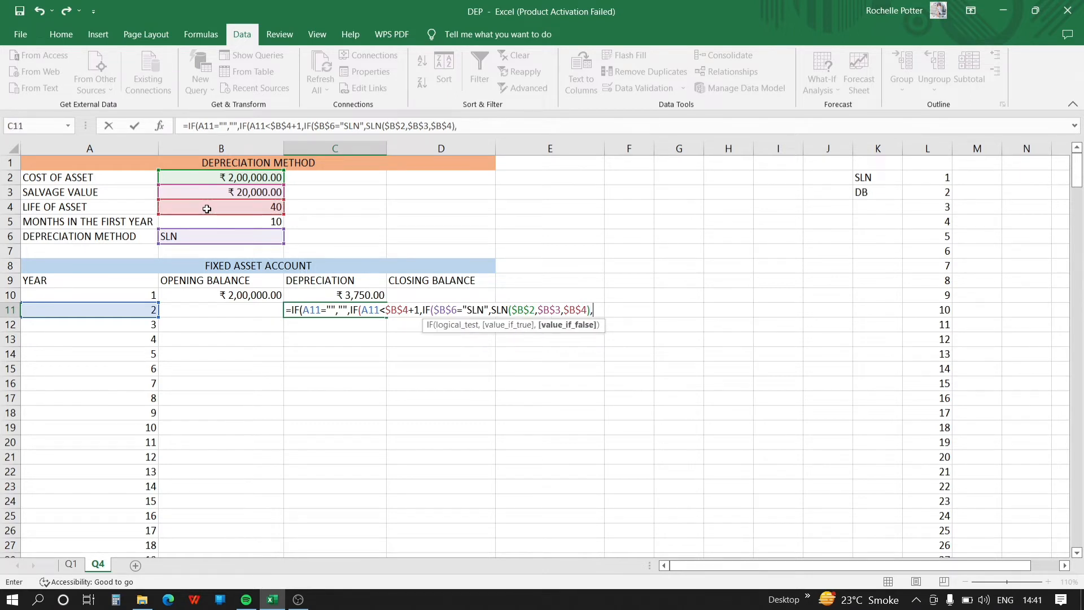
# Begin a DB function as the SLN test's false value in C11, with $B$2 as cost and $B$3 as salvage
pyautogui.write('DB(')
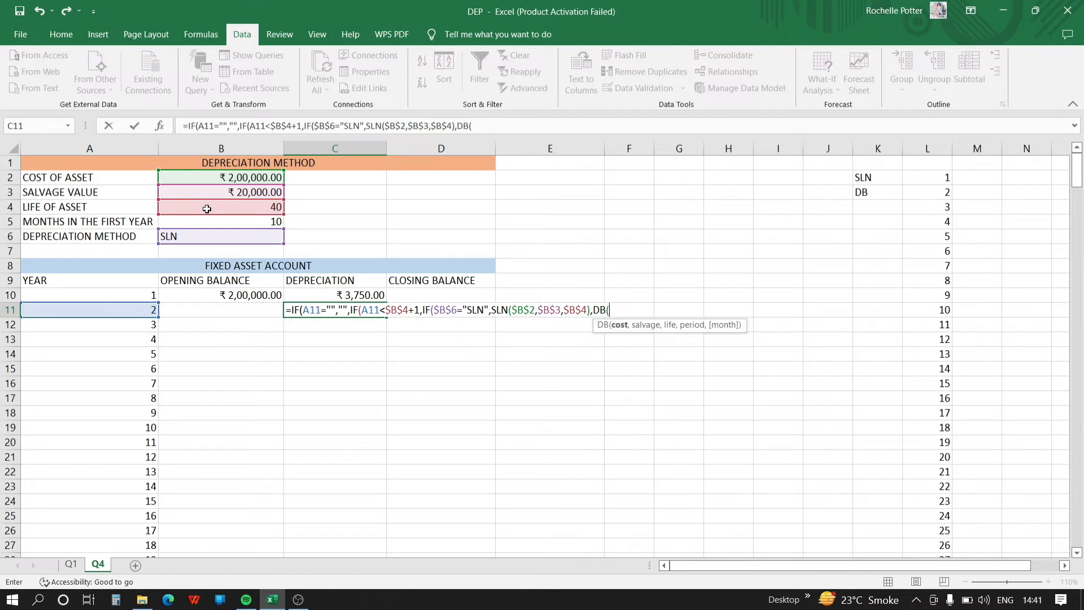
pyautogui.click(209, 179)
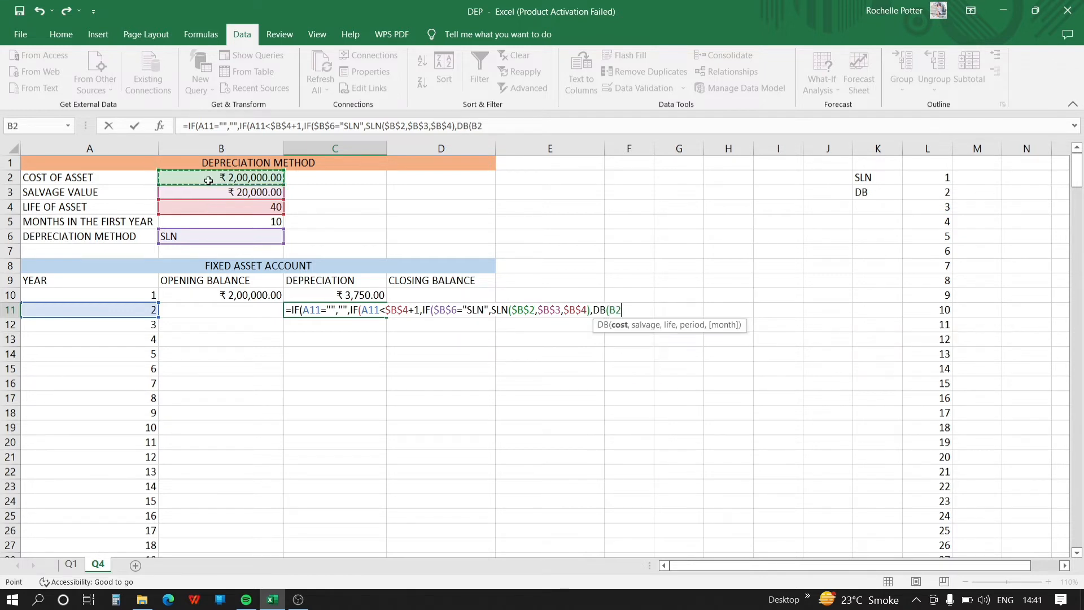
pyautogui.press('F4')
pyautogui.write(',')
pyautogui.click(215, 190)
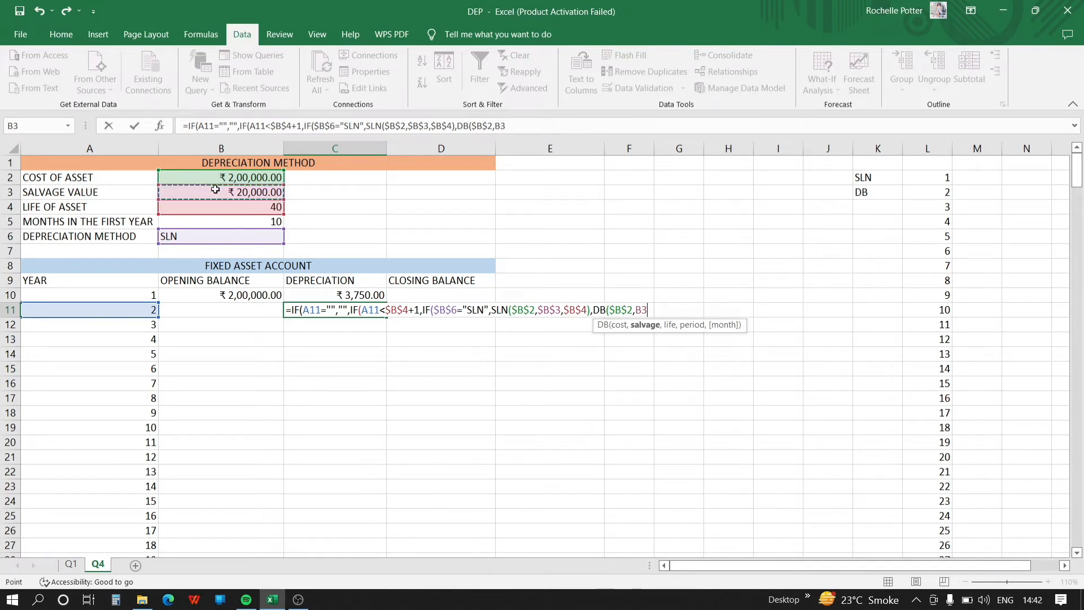
pyautogui.press('F4')
pyautogui.write(',')
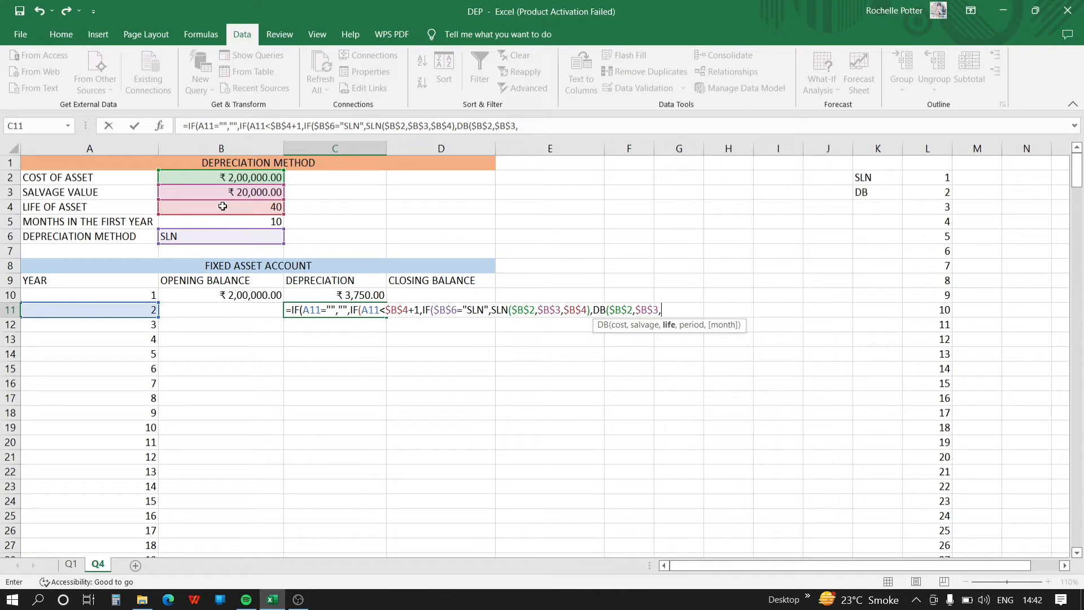
# Complete the DB function with $B$4 as life and A11 as period, close the SLN test and move on to the outer IF's false value
pyautogui.click(222, 207)
pyautogui.press('F4')
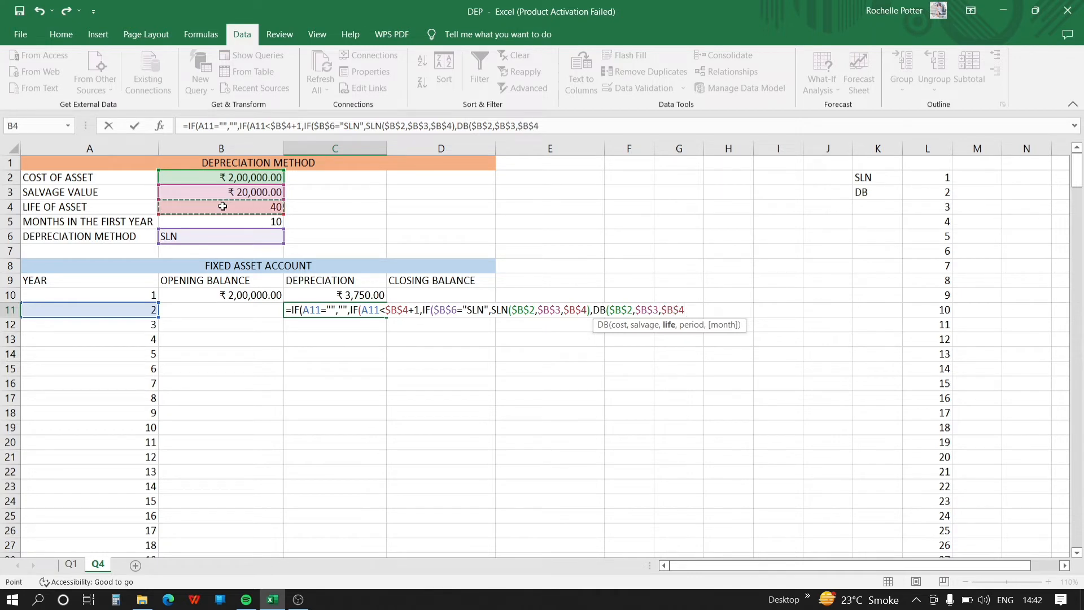
pyautogui.write(',')
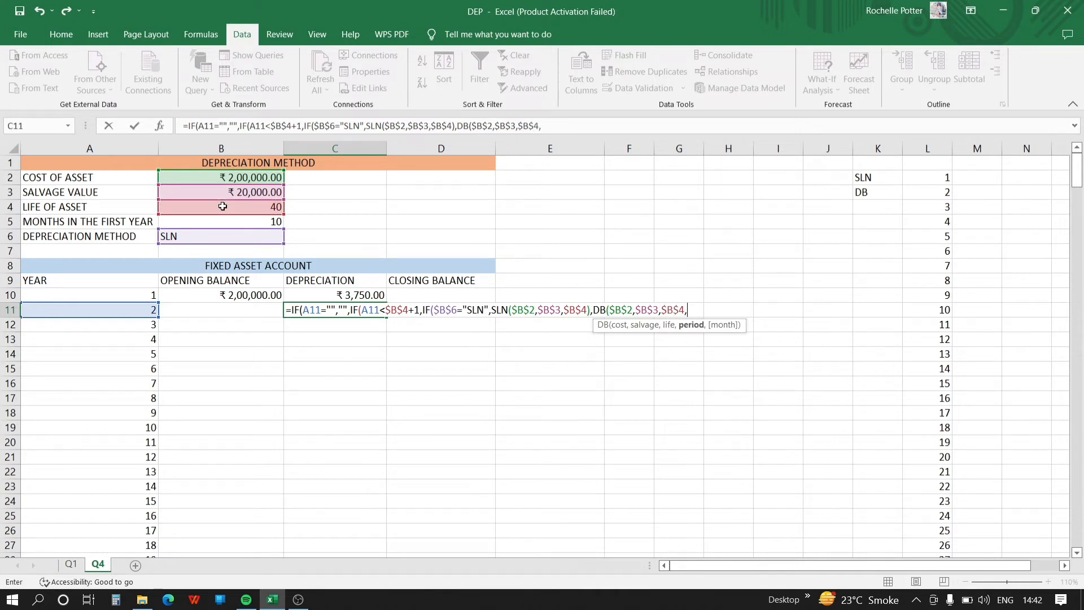
pyautogui.click(97, 311)
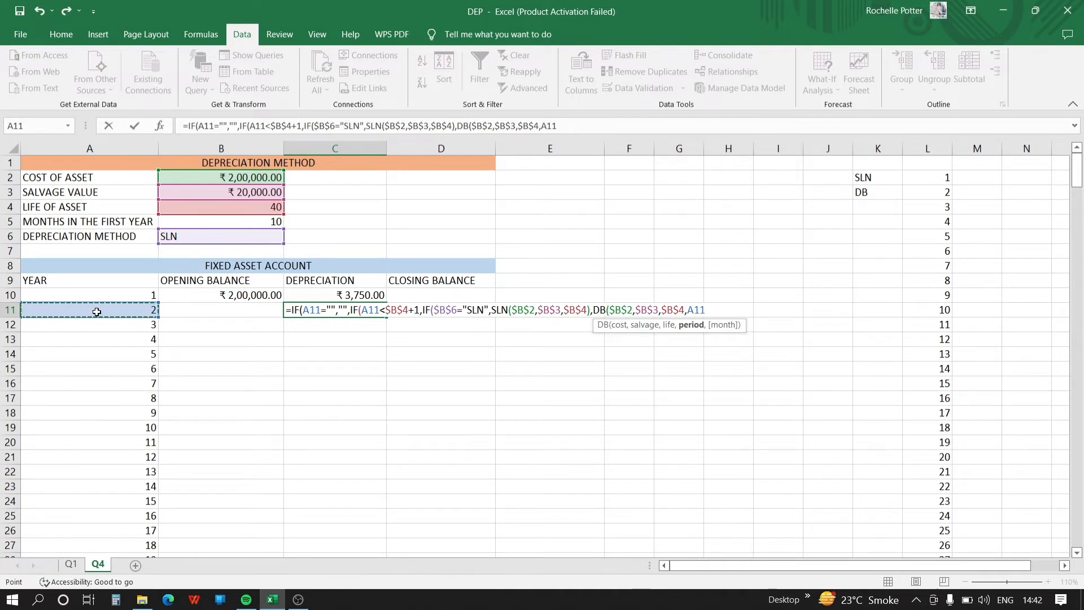
pyautogui.write('))')
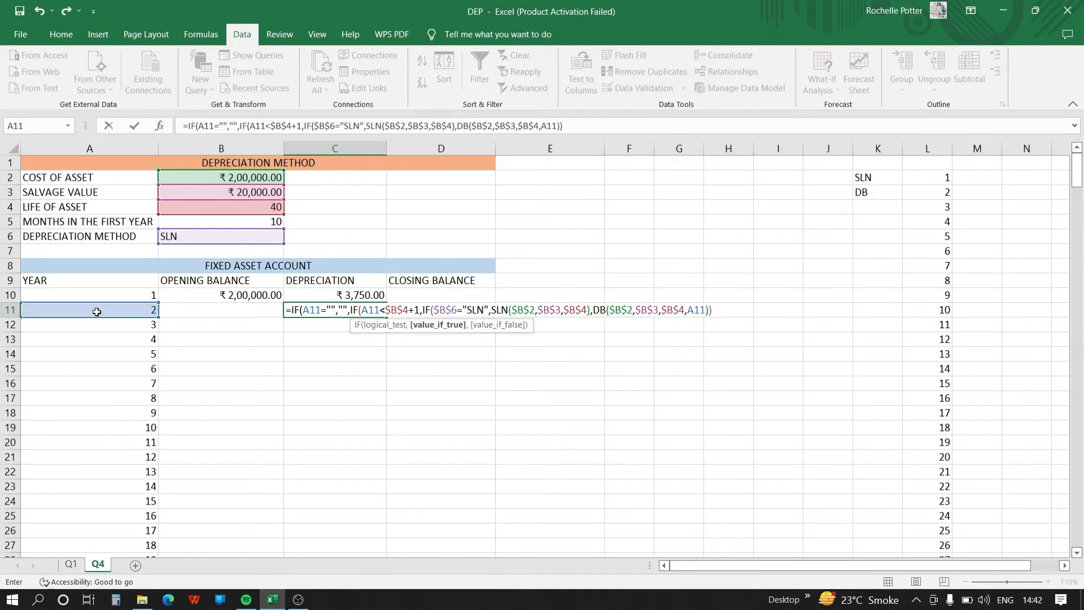
pyautogui.write(',')
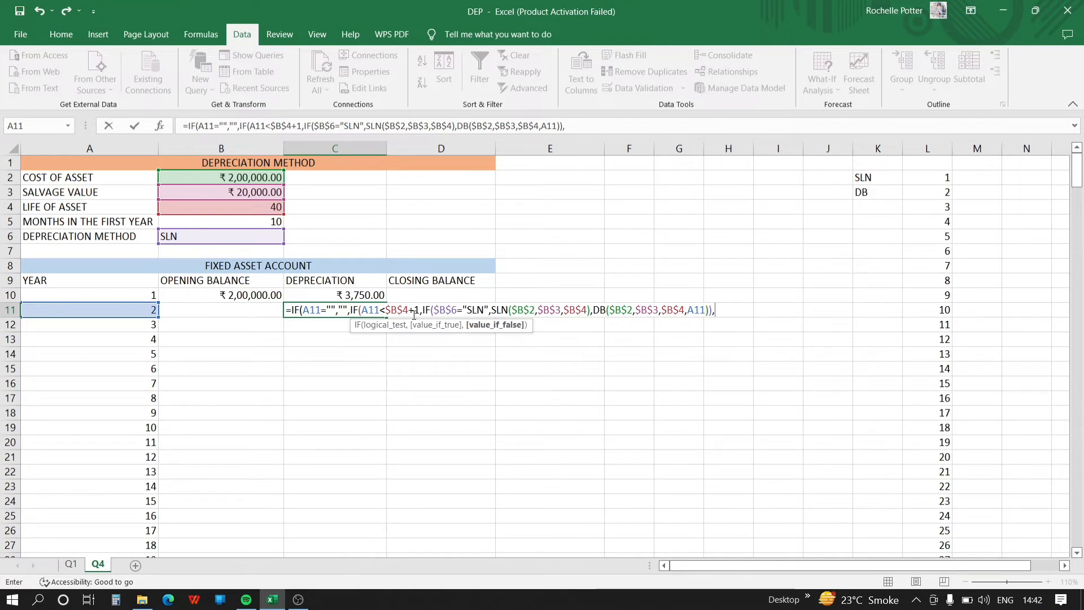
# Nest another IF in the C11 formula's false value that tests $B$6="SLN"
pyautogui.write('IF')
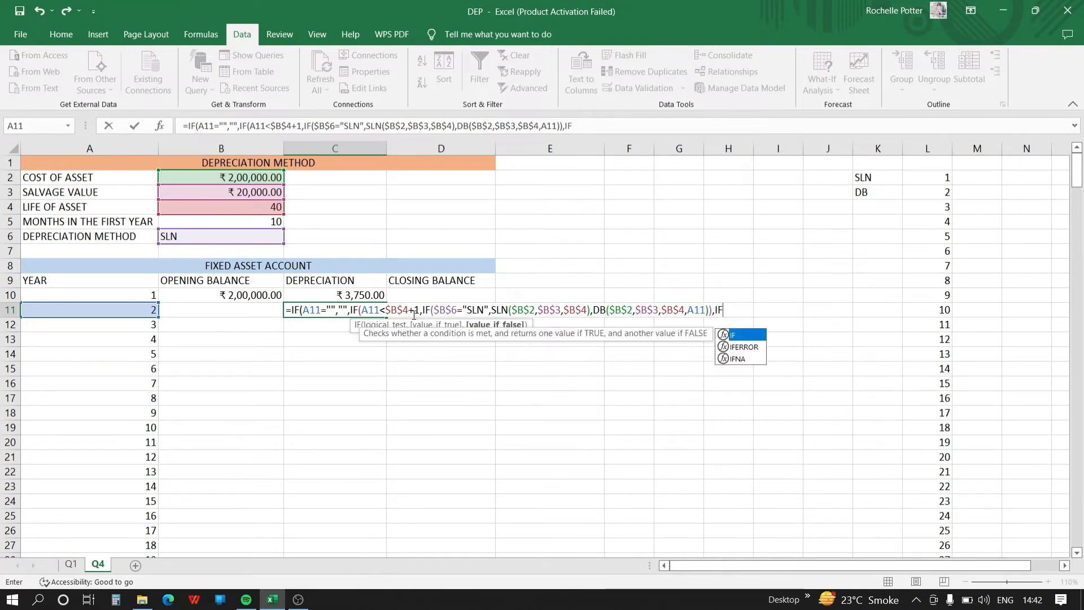
pyautogui.write('(')
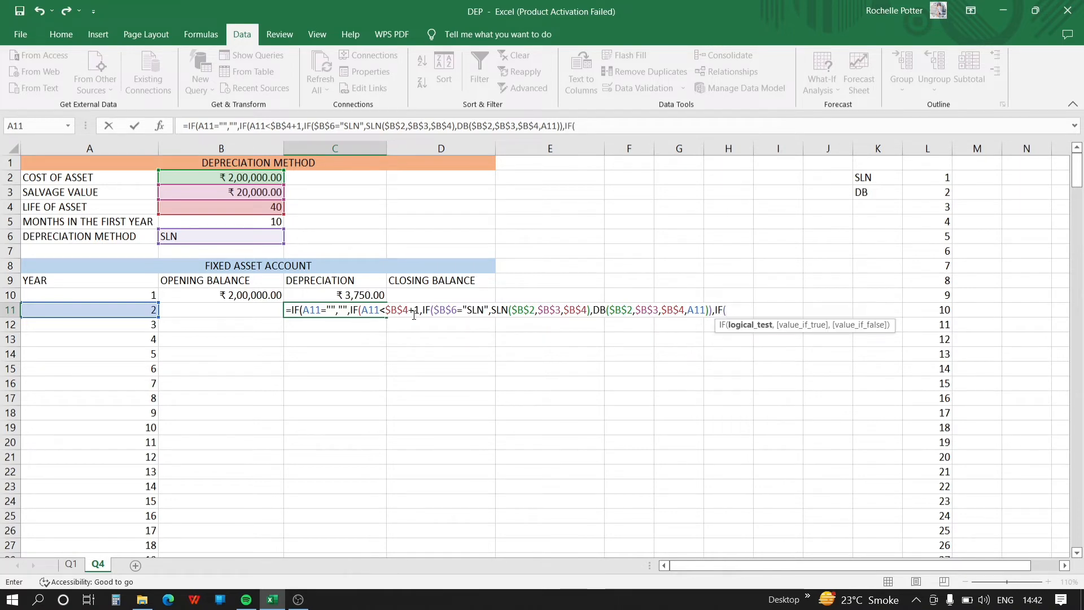
pyautogui.click(254, 235)
pyautogui.press('F4')
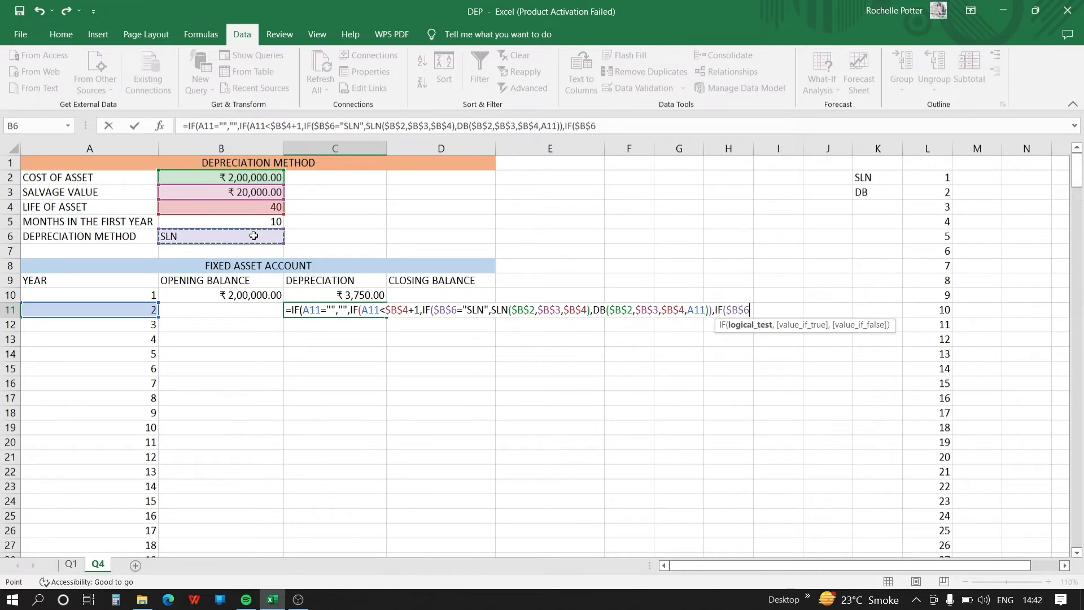
pyautogui.write('="SLN')
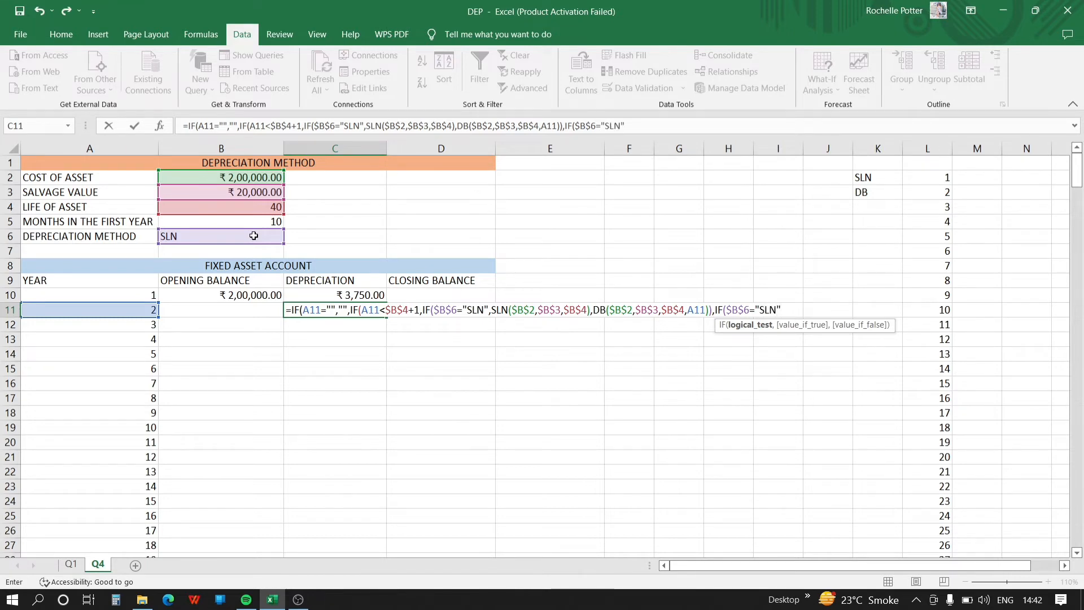
# Add SLN($B$2,$B$3,$B$4) with absolute references as the true value of the new IF in C11
pyautogui.write('",SLN')
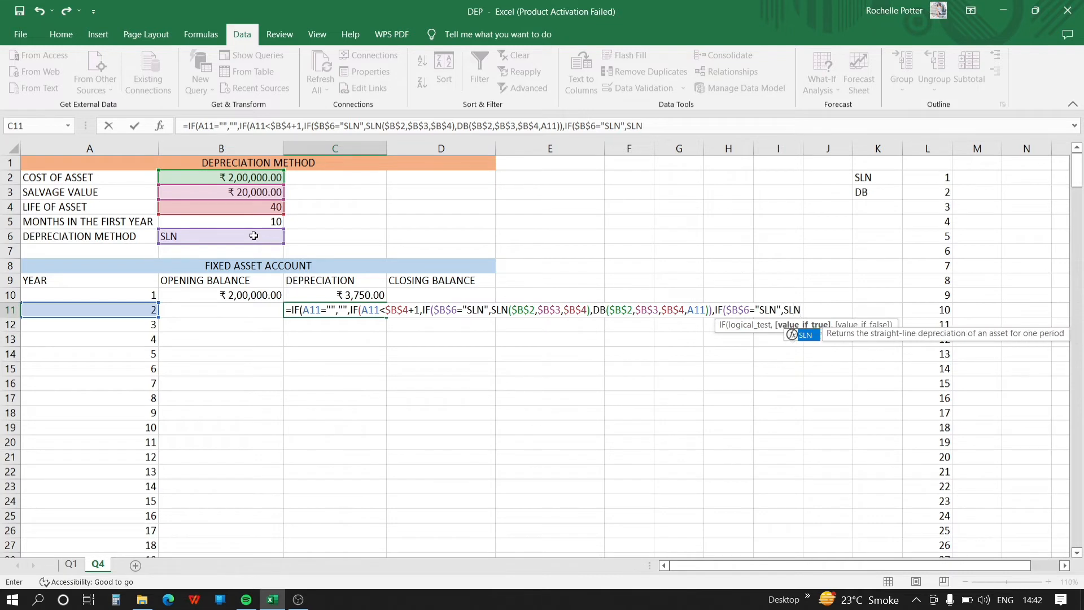
pyautogui.write('(')
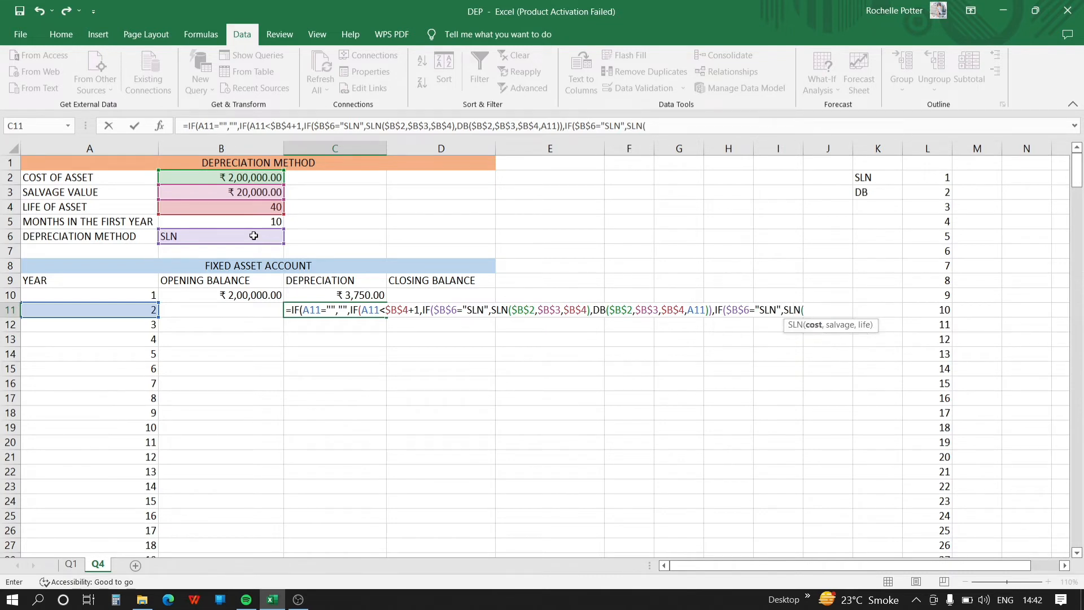
pyautogui.click(199, 179)
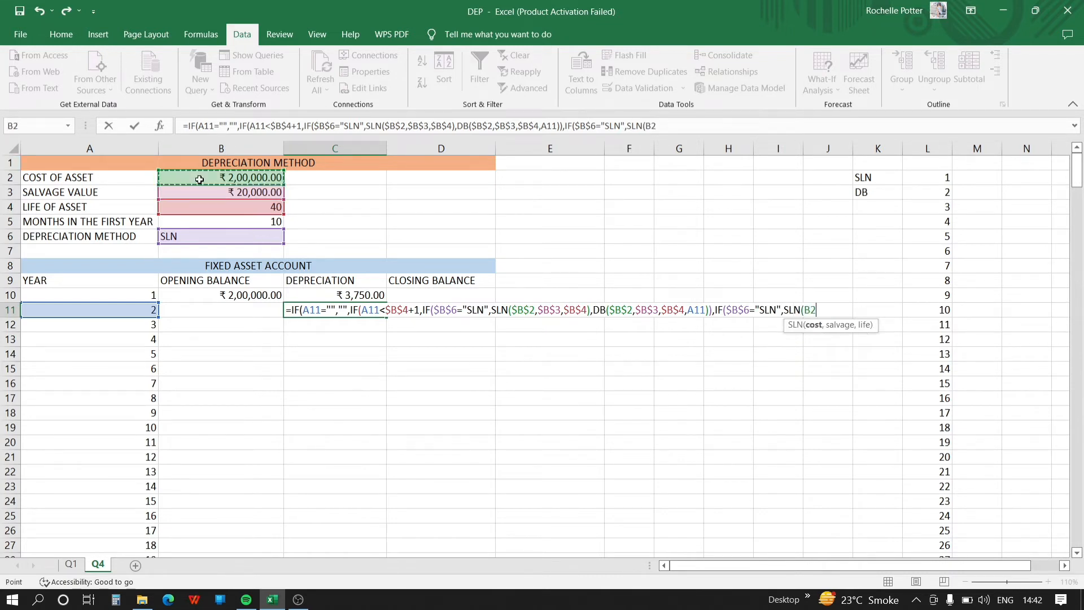
pyautogui.press('F4')
pyautogui.write(',')
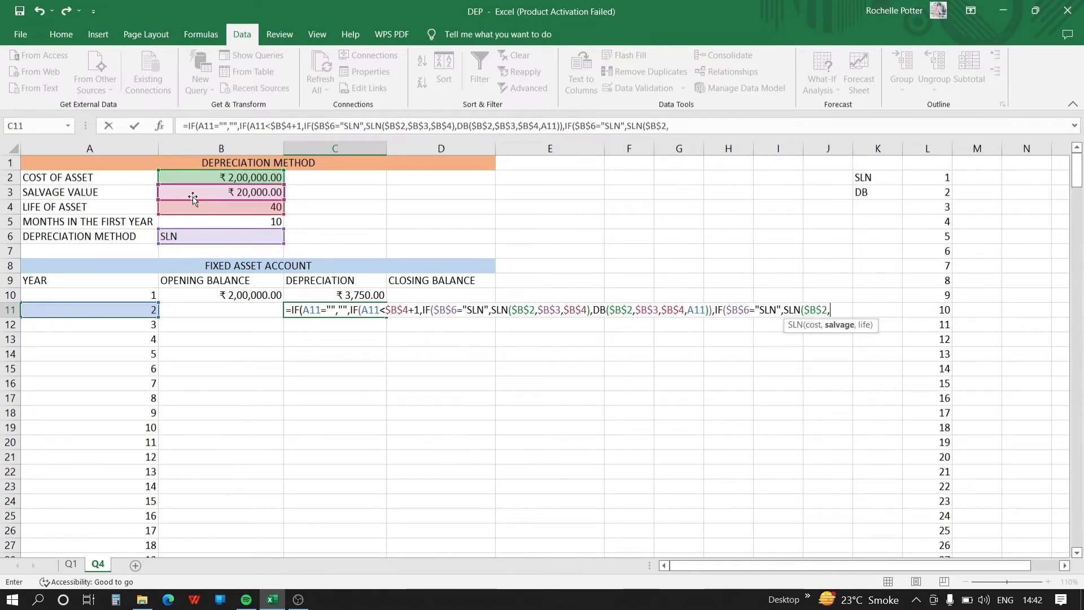
pyautogui.click(190, 195)
pyautogui.press('F4')
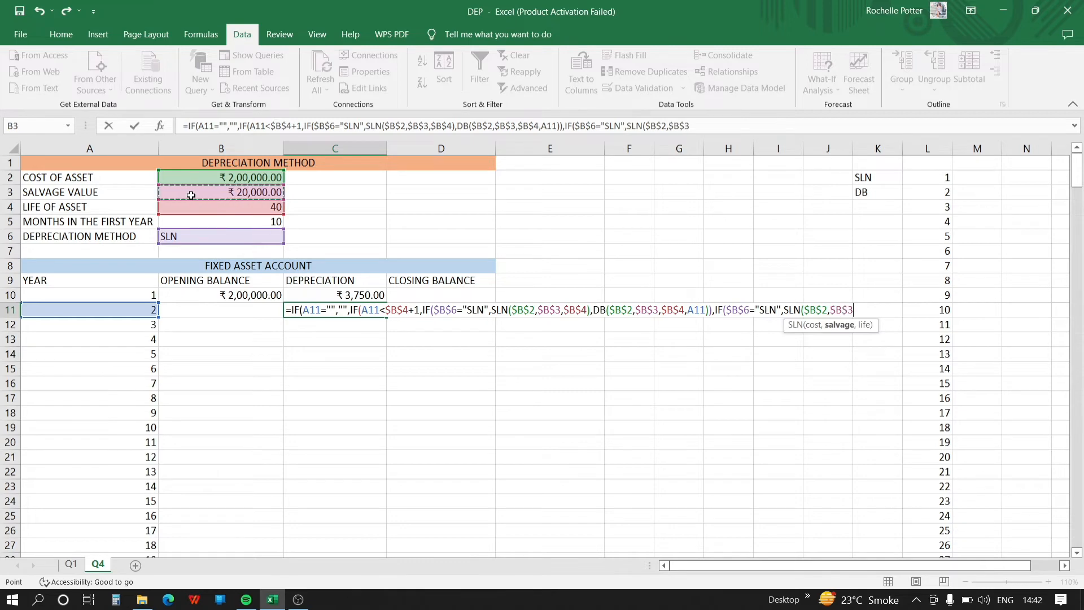
pyautogui.write(',')
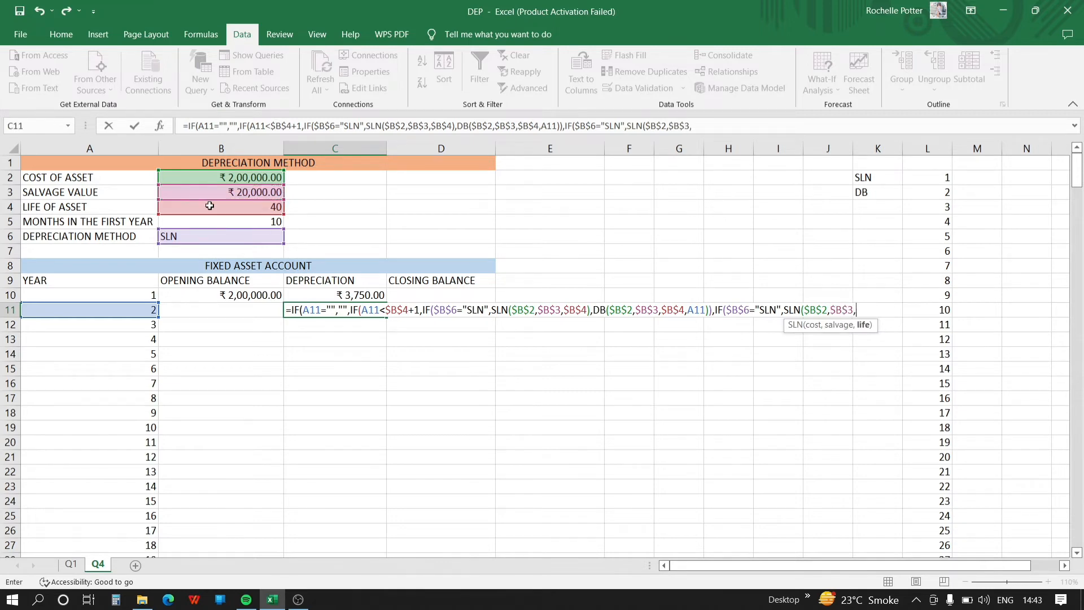
pyautogui.click(208, 207)
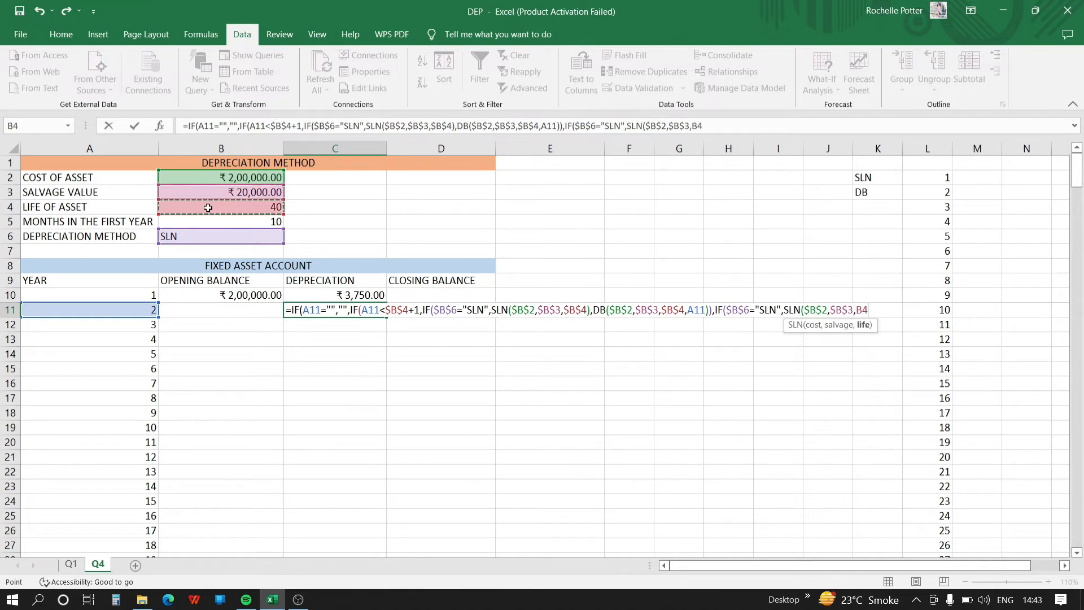
pyautogui.press('F4')
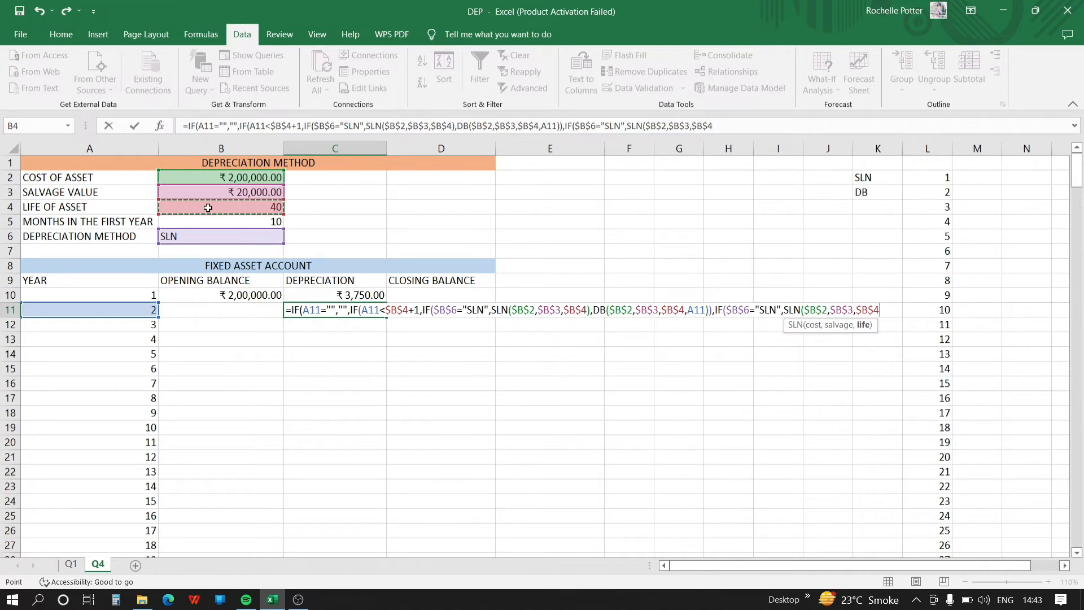
pyautogui.write(')')
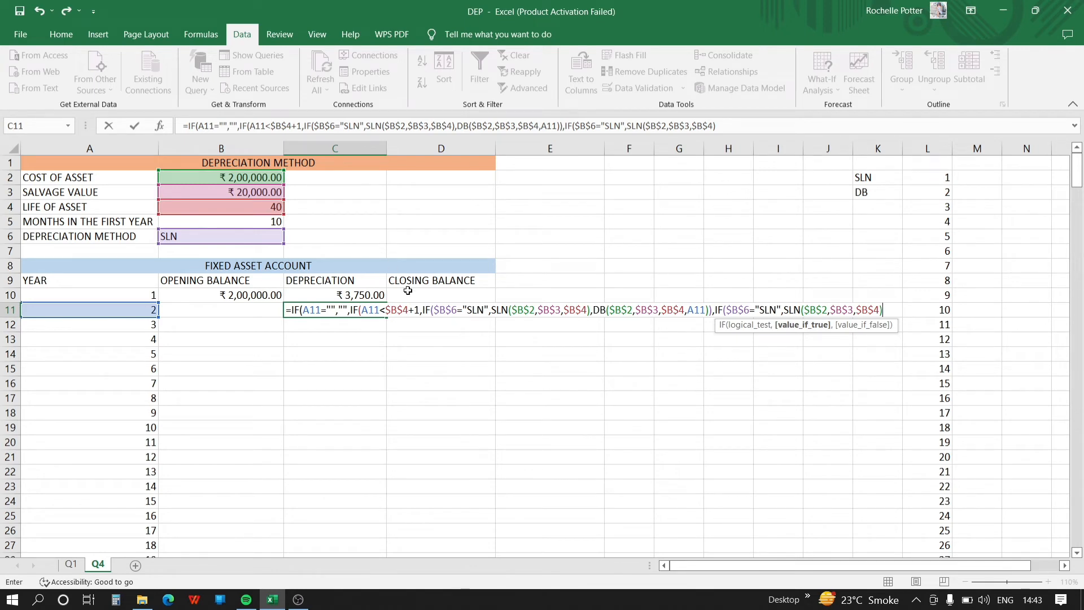
# Multiply the second SLN function in C11 by the first-year month fraction ($B$5/12)
pyautogui.write('*(')
pyautogui.click(233, 223)
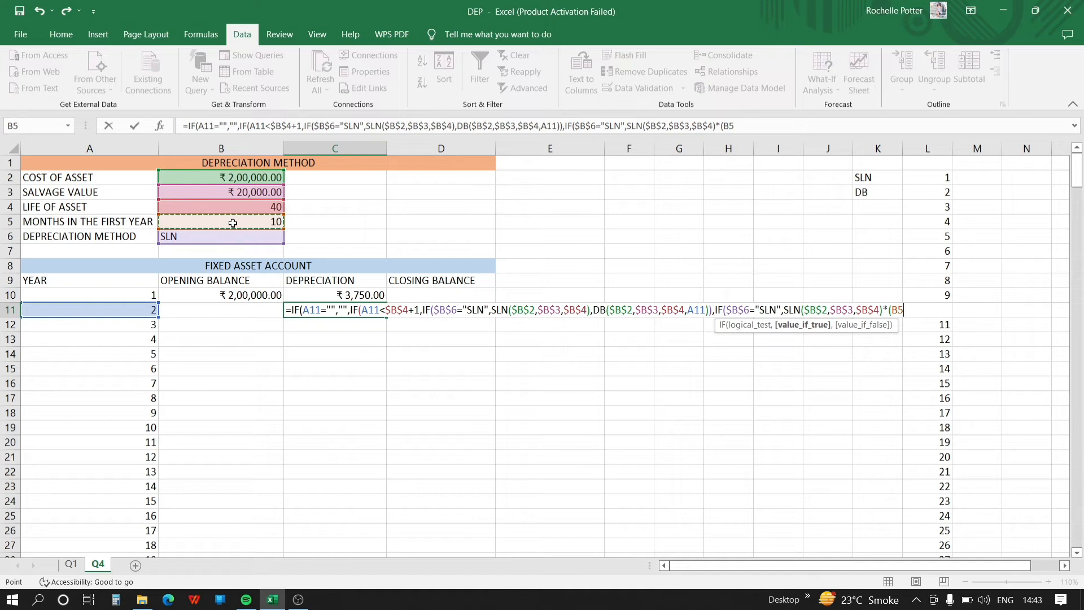
pyautogui.press('F4')
pyautogui.write('/12')
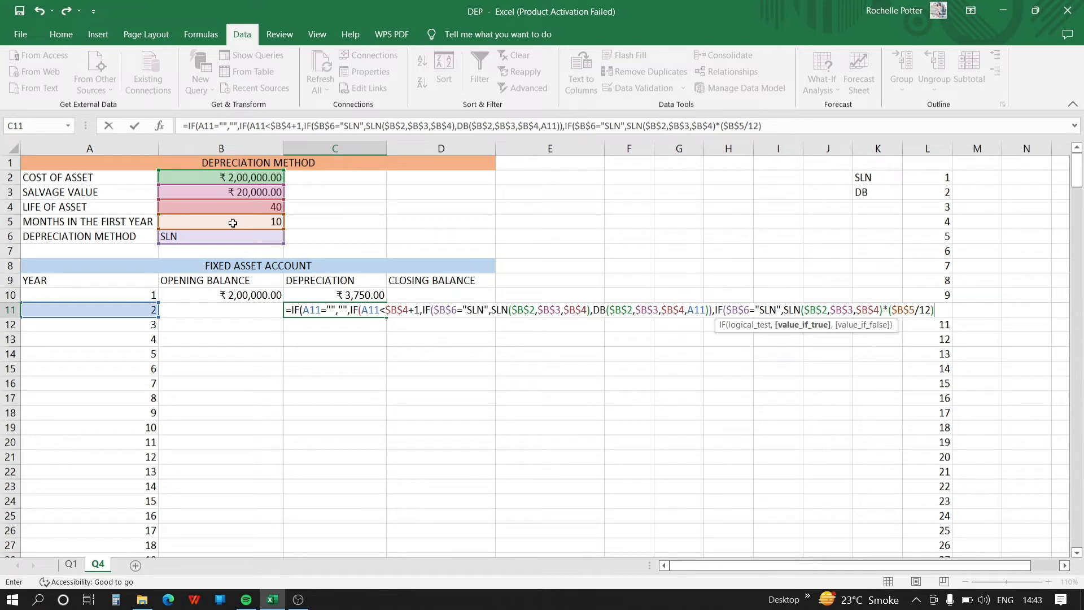
# Begin a DB function as the last IF's false value in C11, with $B$2 as cost and $B$3 as salvage
pyautogui.write('),DB')
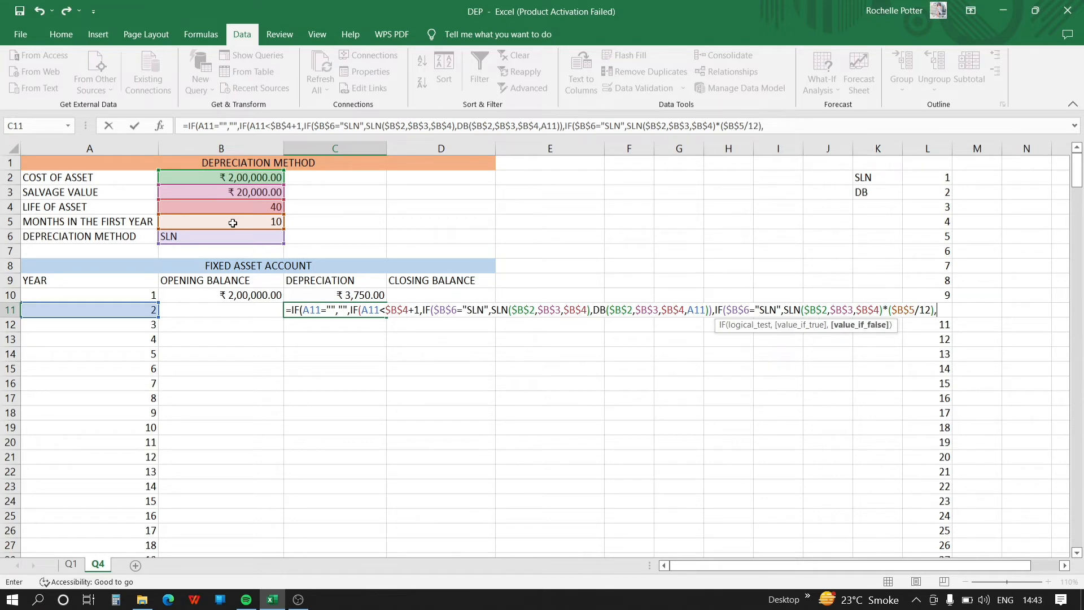
pyautogui.write('(')
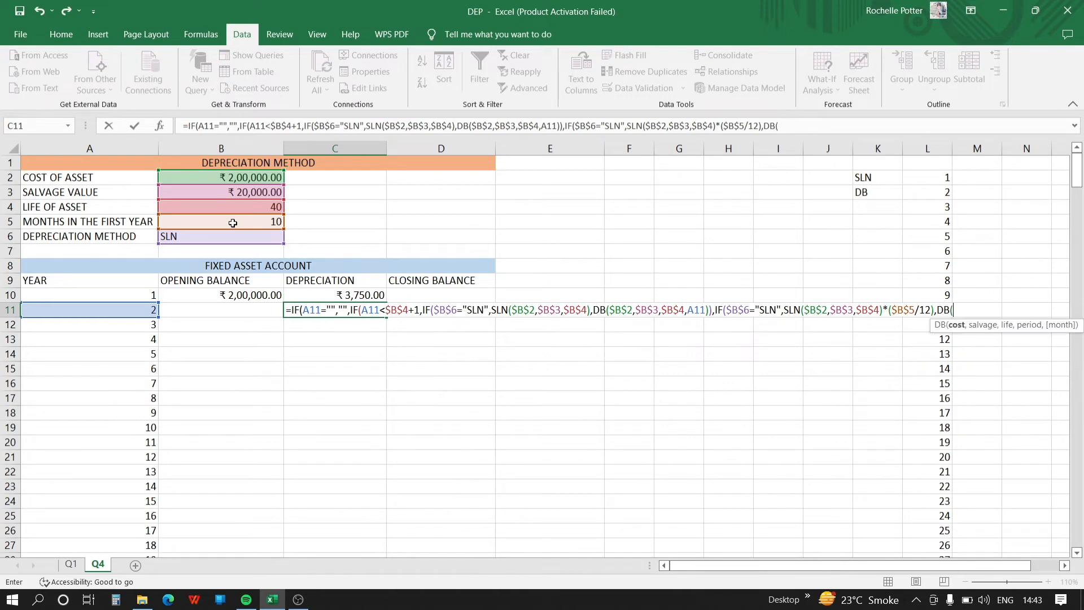
pyautogui.click(184, 180)
pyautogui.press('F4')
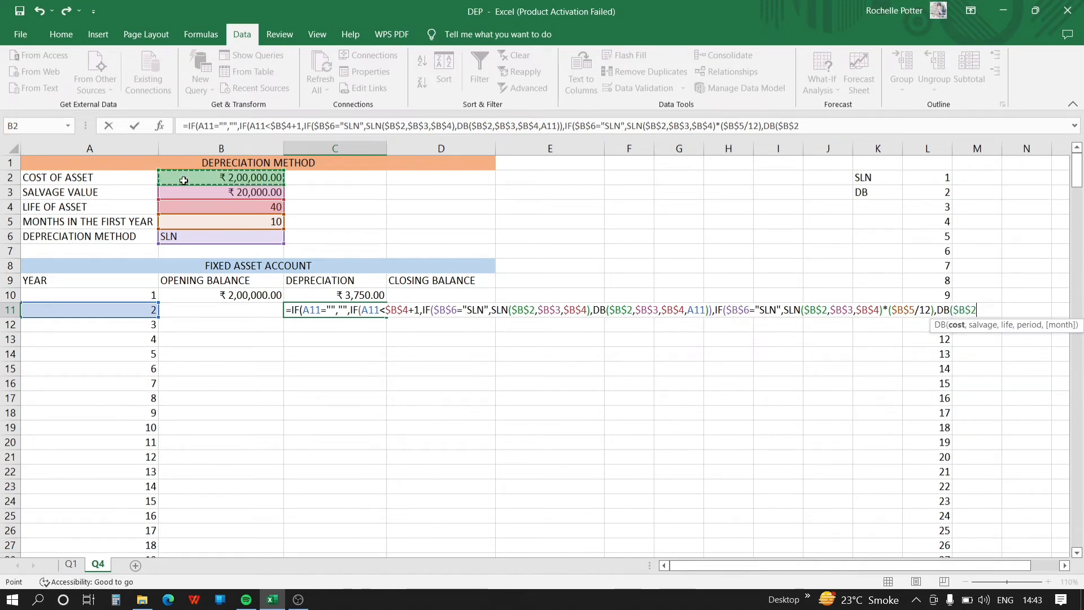
pyautogui.write(',')
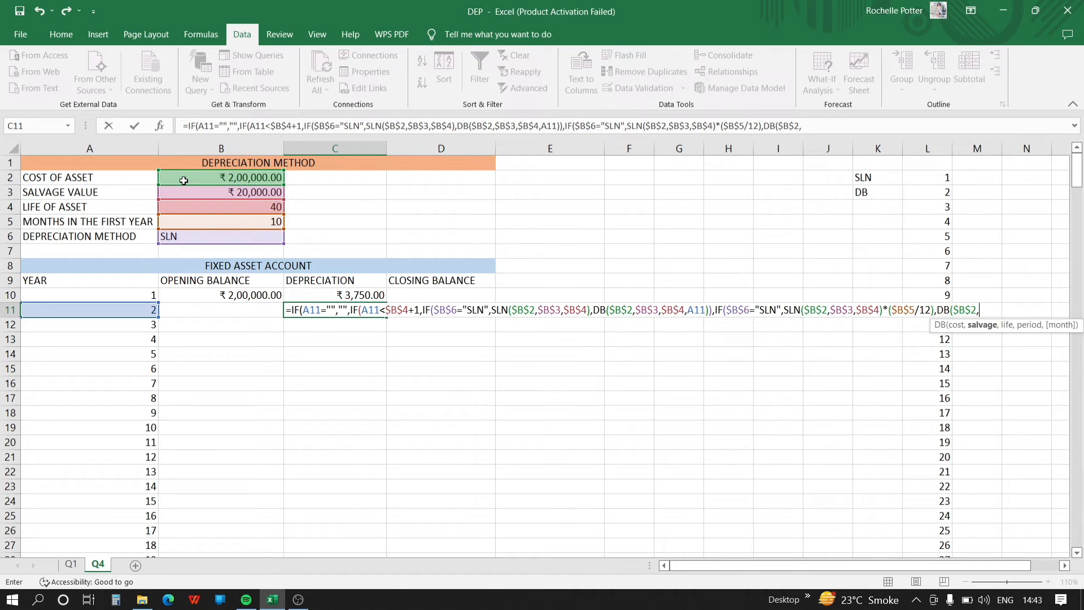
pyautogui.click(224, 191)
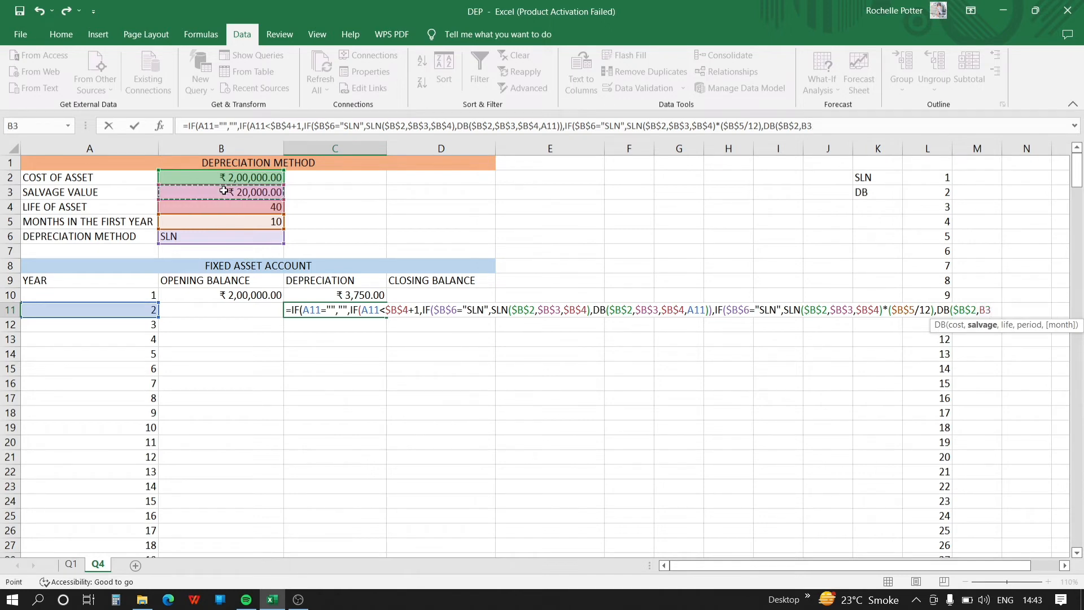
pyautogui.press('F4')
pyautogui.write(',')
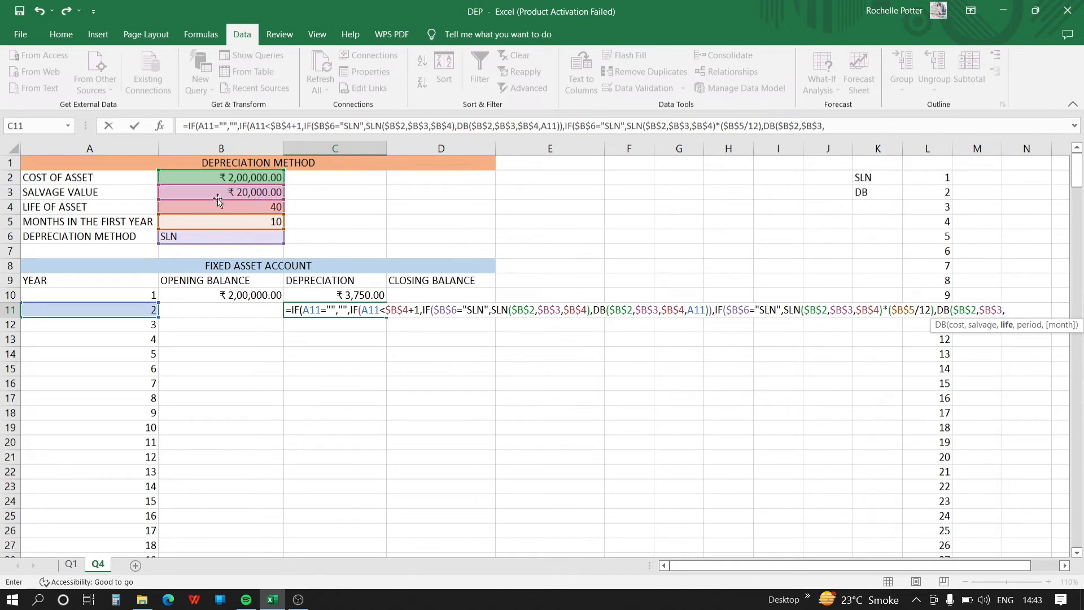
# Add $B$4 as the life and A11 as the period of the last DB function in C11
pyautogui.click(220, 208)
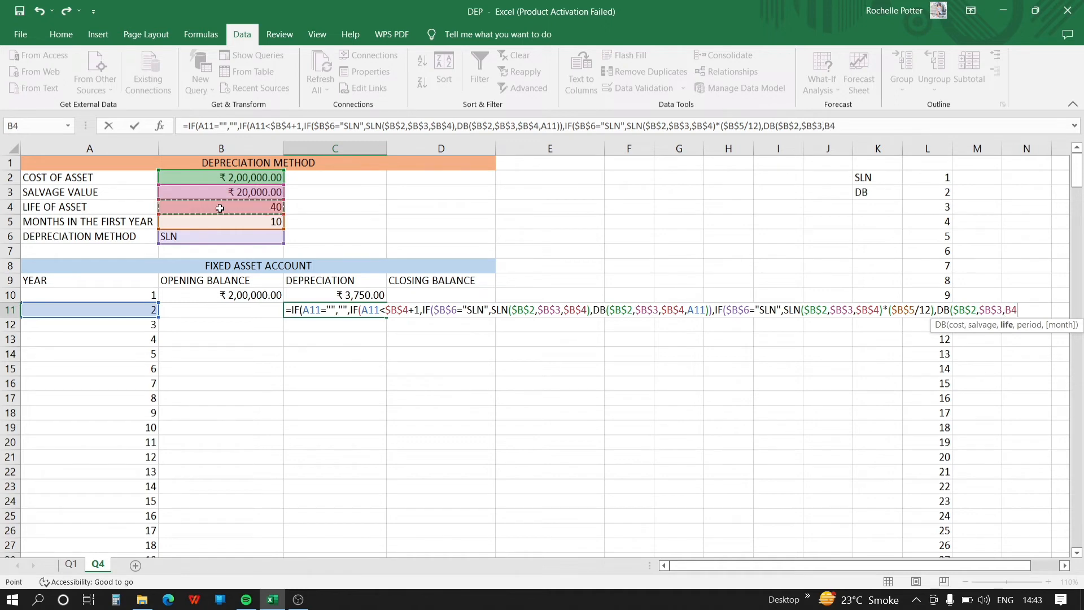
pyautogui.press('F4')
pyautogui.write(',')
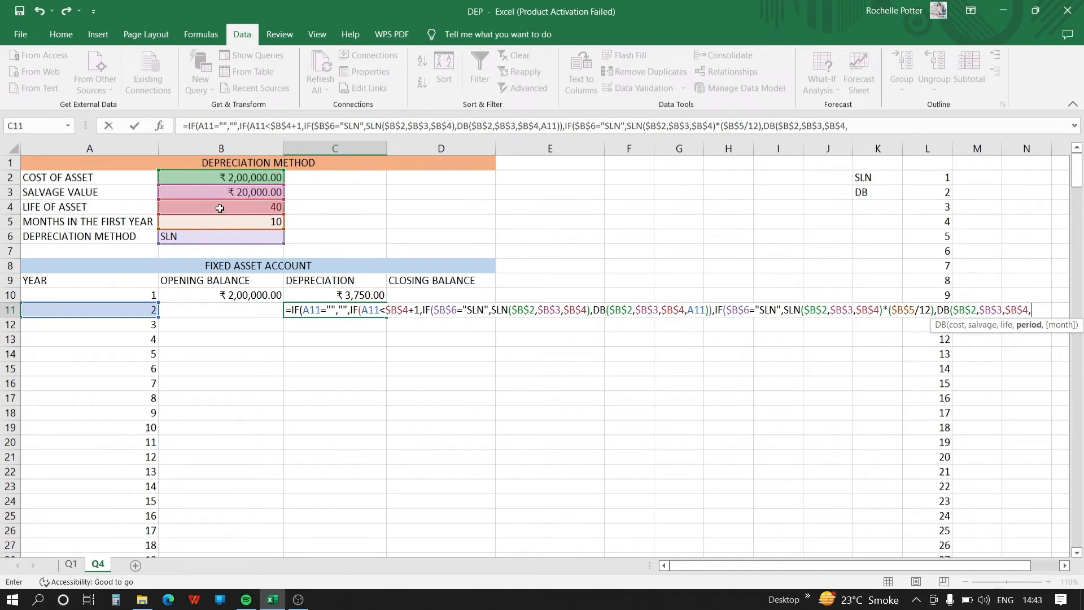
pyautogui.click(110, 312)
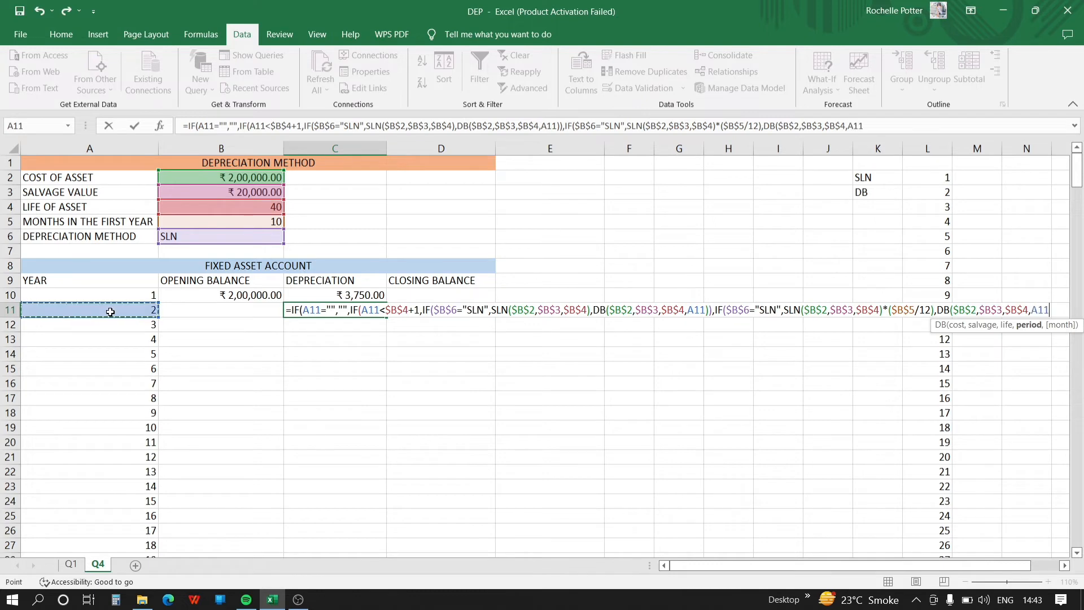
# Set the month argument of the last DB function to 12-$B$5, close all parentheses and enter the C11 formula
pyautogui.write(',12-')
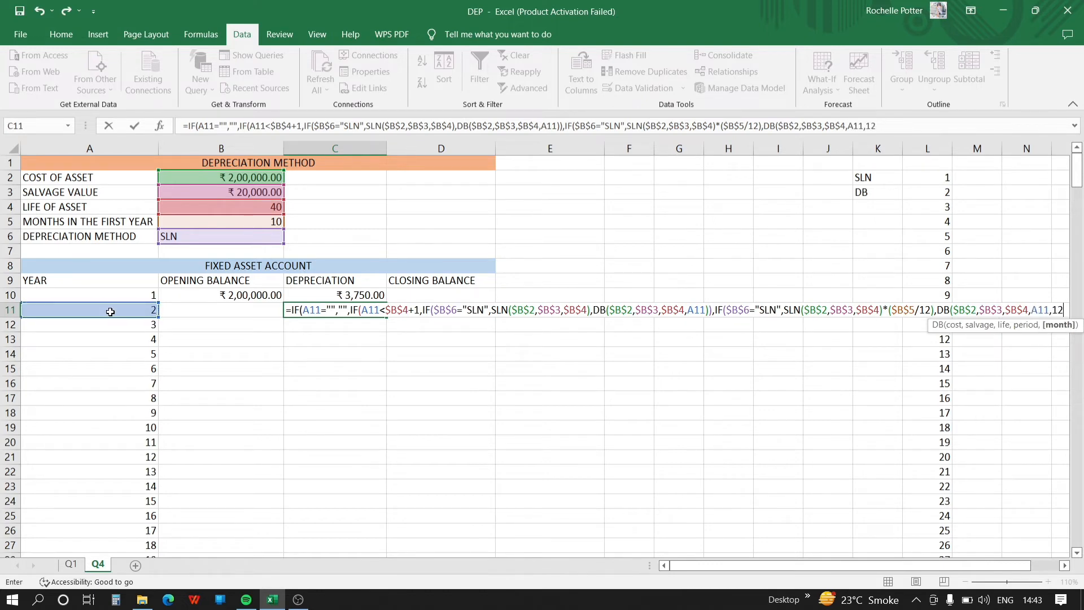
pyautogui.click(267, 223)
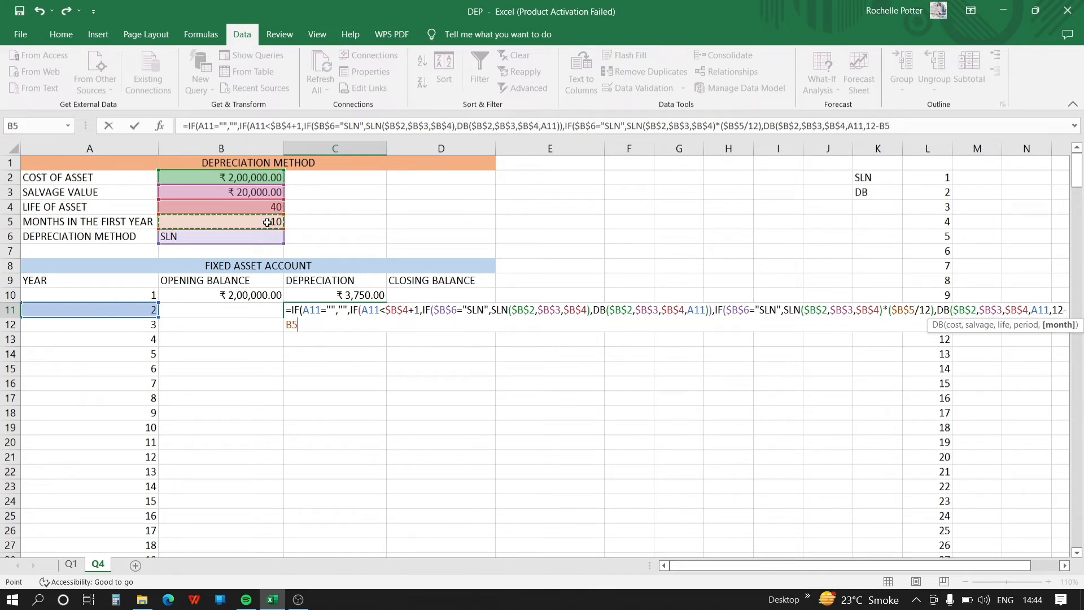
pyautogui.press('F4')
pyautogui.write('))')
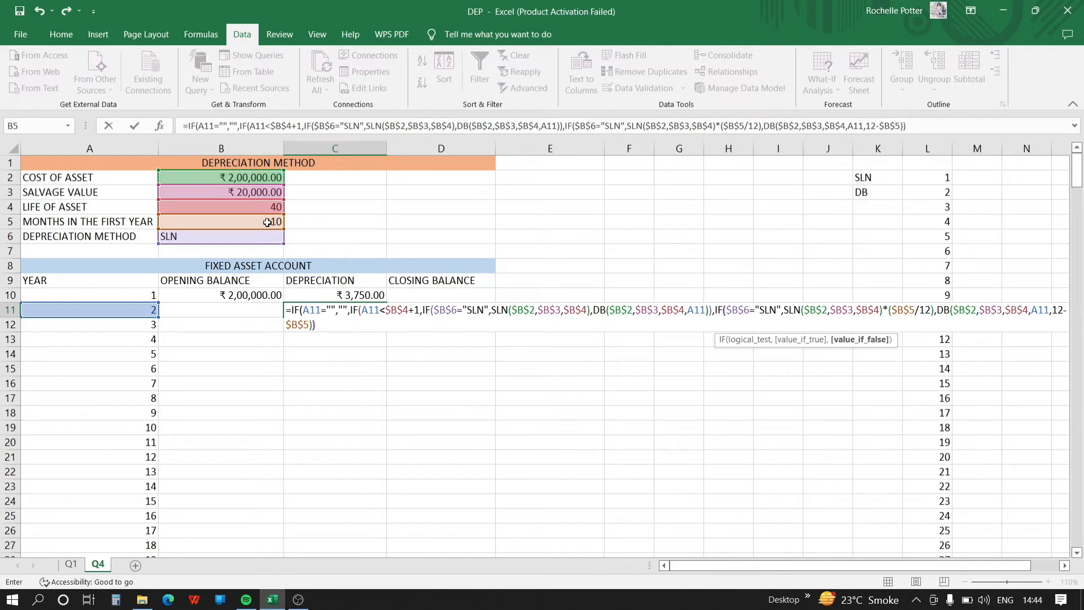
pyautogui.write('))')
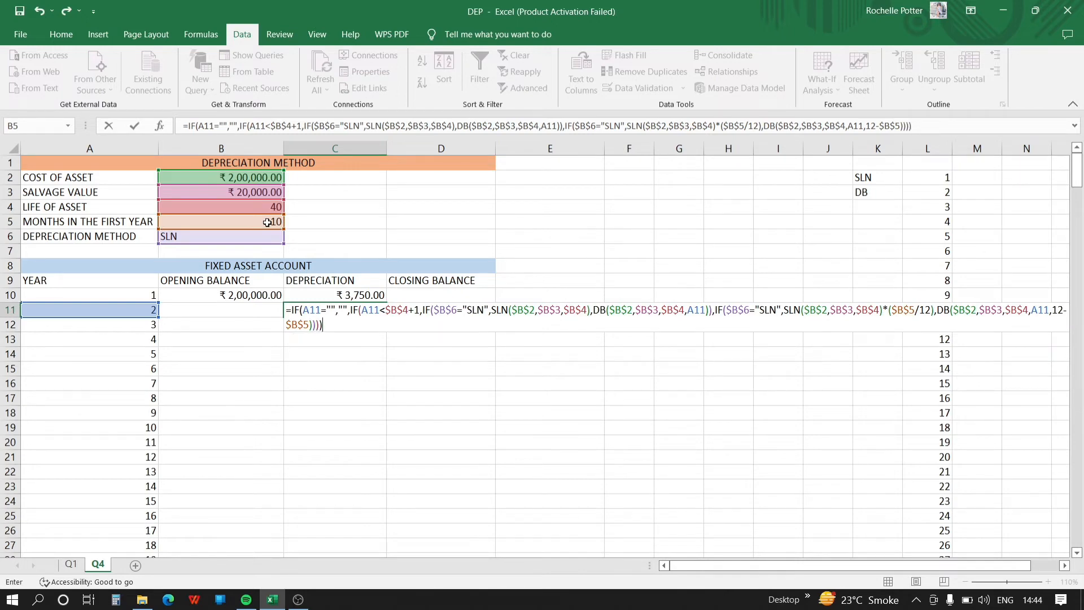
pyautogui.press('Return')
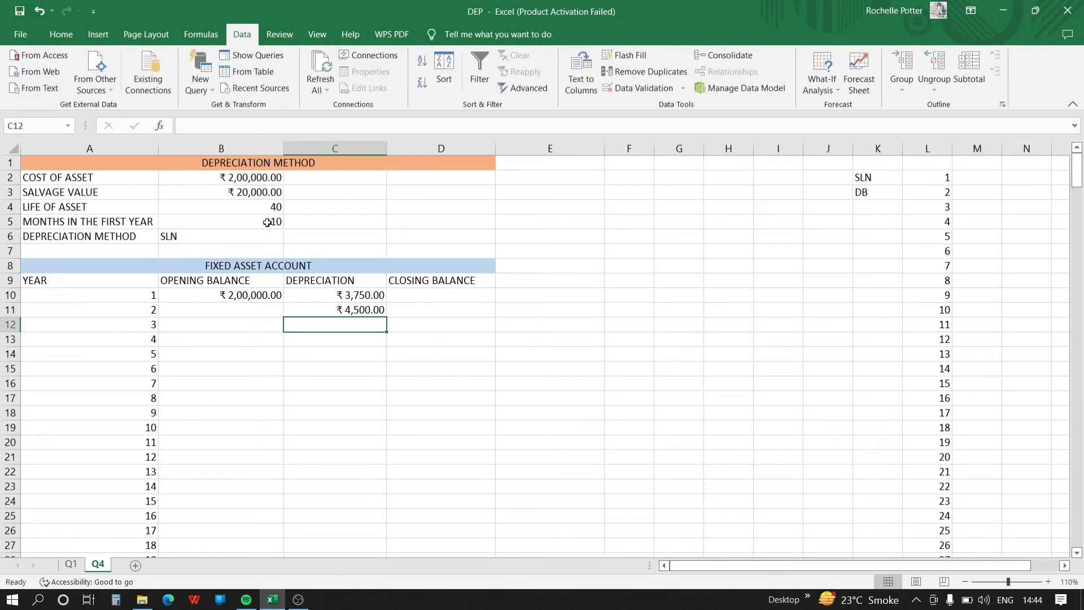
# Enter the year 2 opening balance formula =IF(A11="","",D10) in B11
pyautogui.click(235, 312)
pyautogui.write('=')
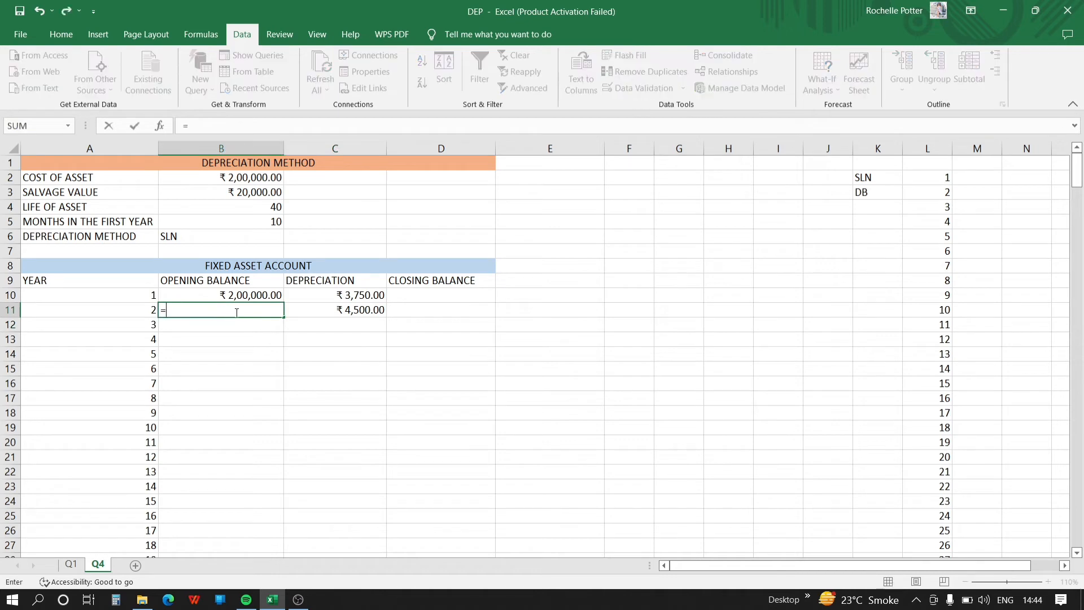
pyautogui.write('IF(')
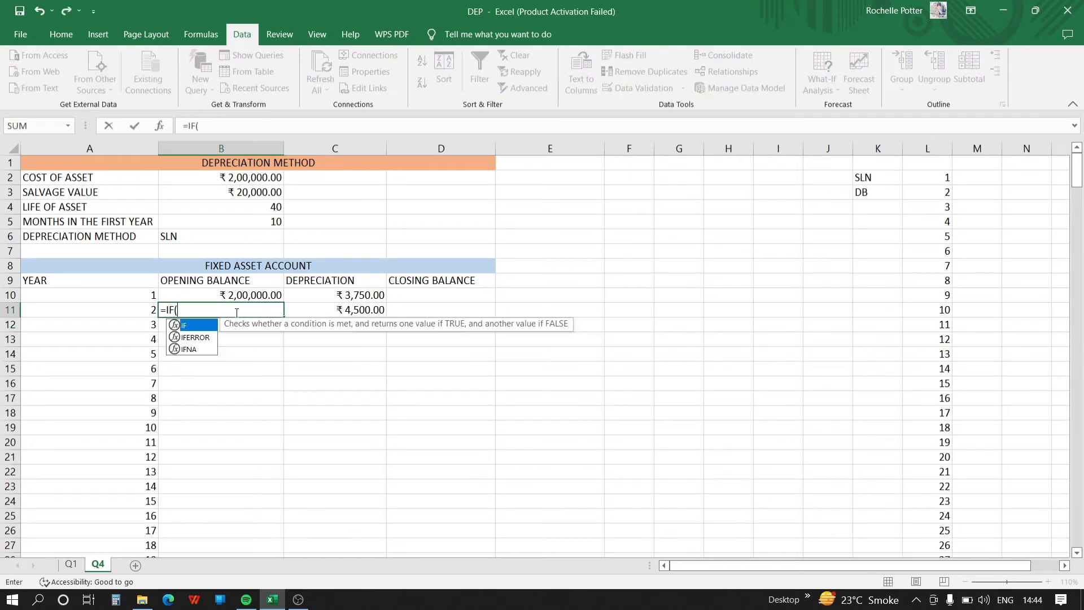
pyautogui.click(135, 310)
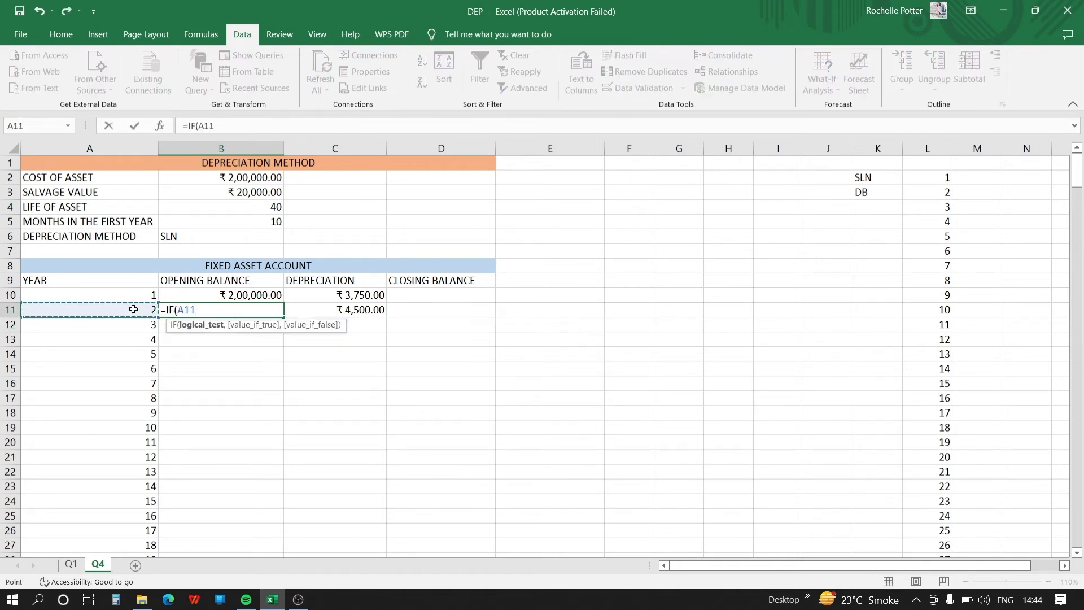
pyautogui.write('="","",')
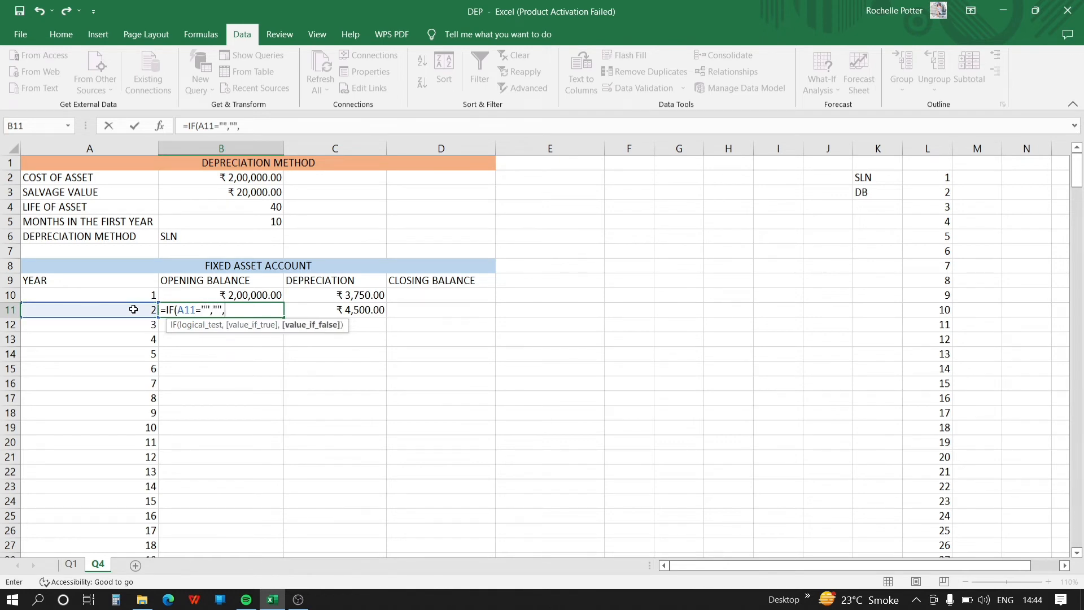
pyautogui.click(434, 292)
pyautogui.write(')')
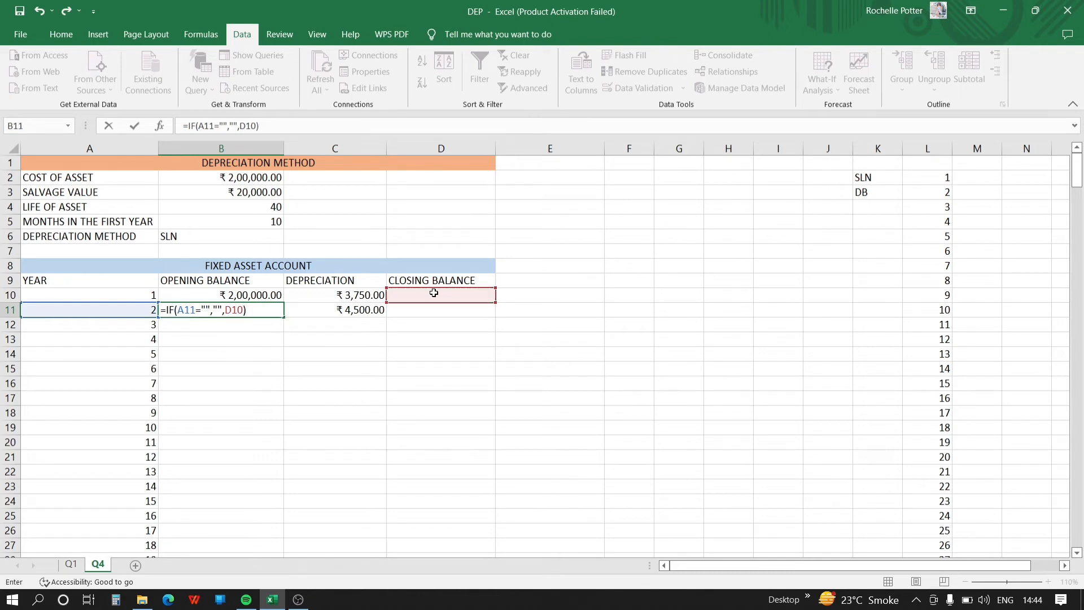
pyautogui.press('Return')
# Enter the year 1 closing balance formula =IF(A10="","",B10-C10) in D10
pyautogui.click(432, 296)
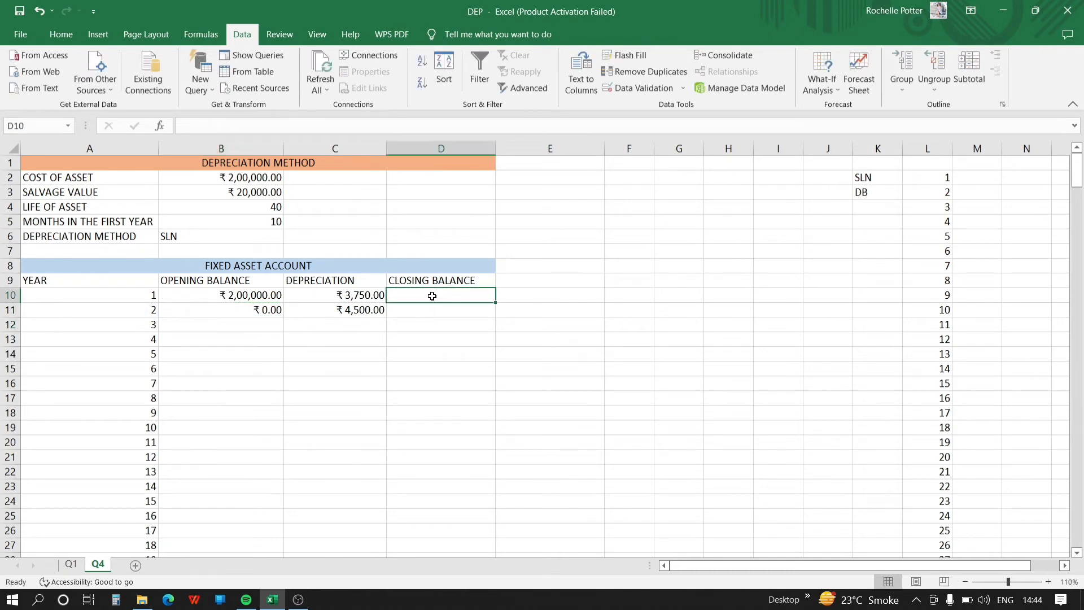
pyautogui.write('=IF(')
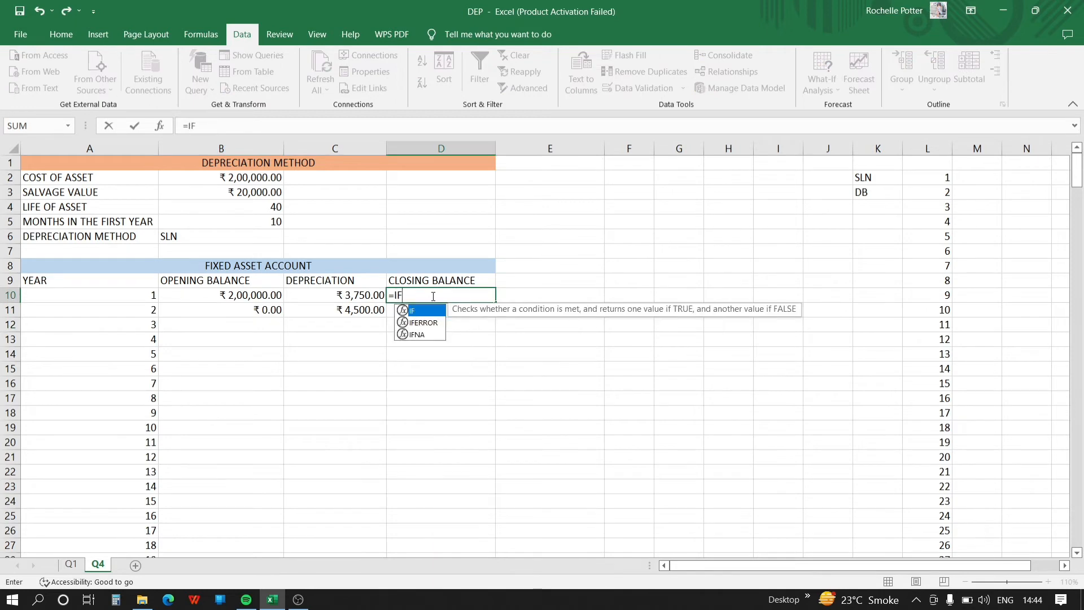
pyautogui.click(136, 300)
pyautogui.write('=')
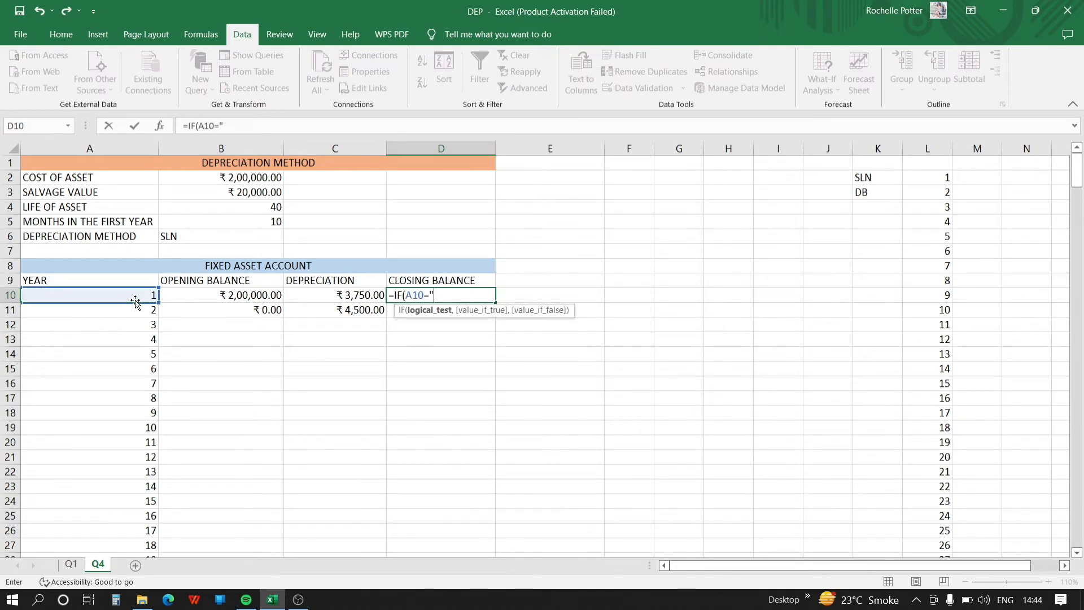
pyautogui.write('"",')
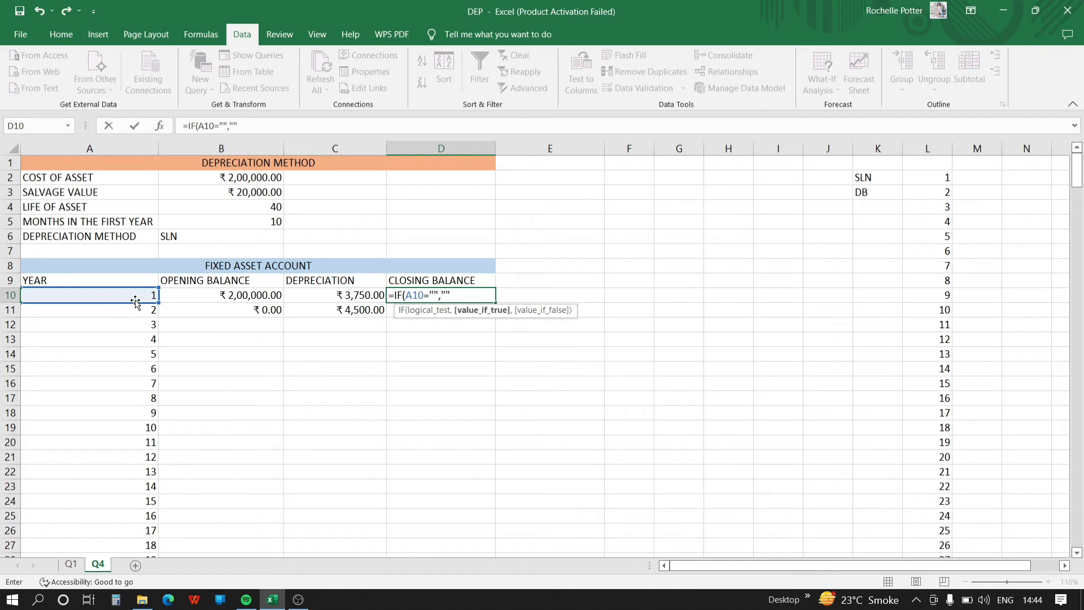
pyautogui.write('"",')
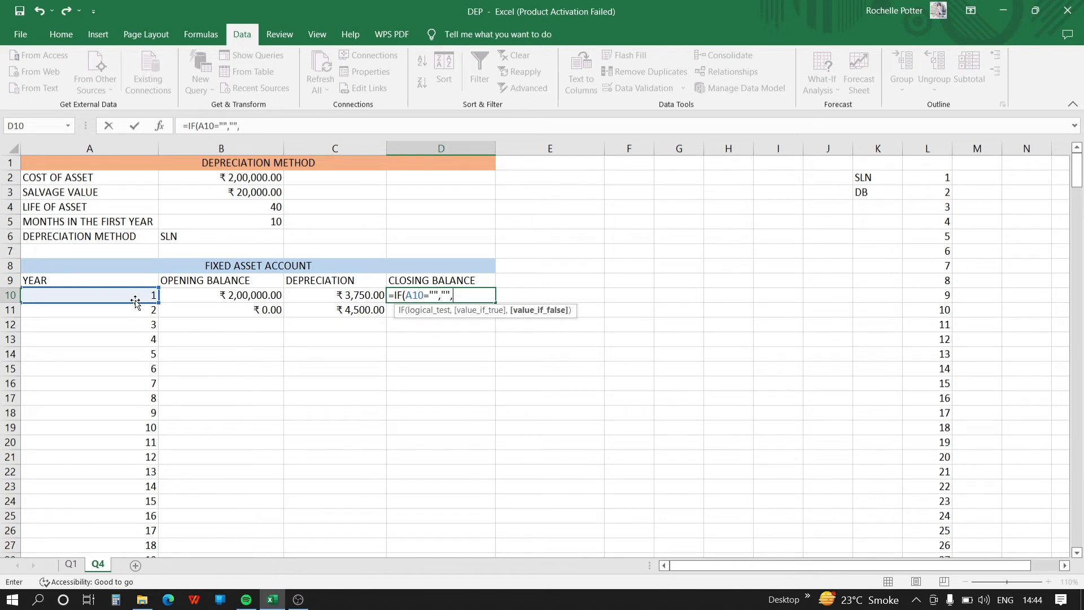
pyautogui.click(257, 295)
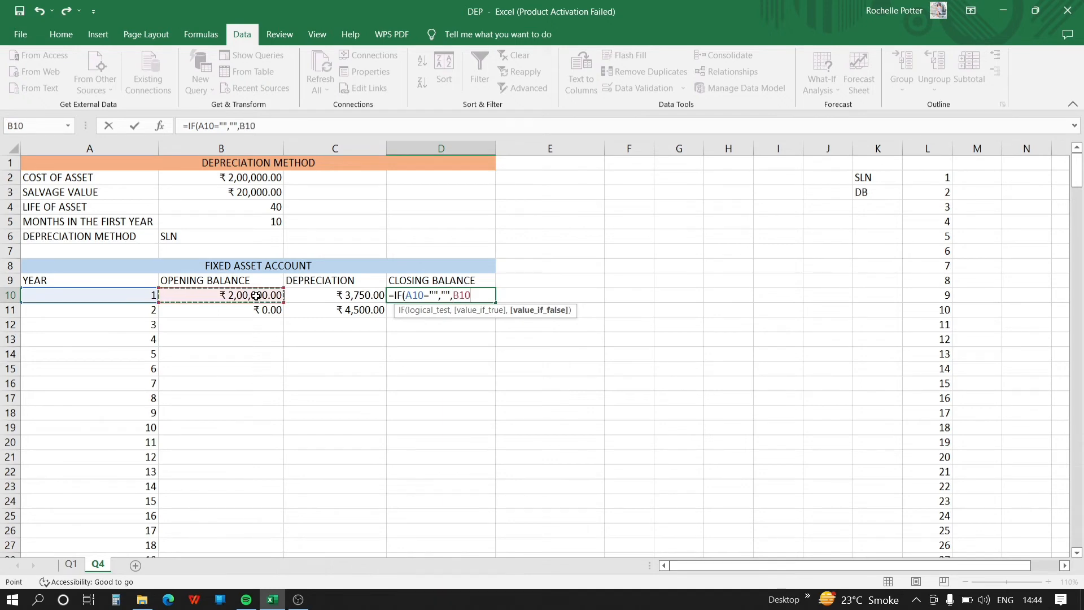
pyautogui.write('-')
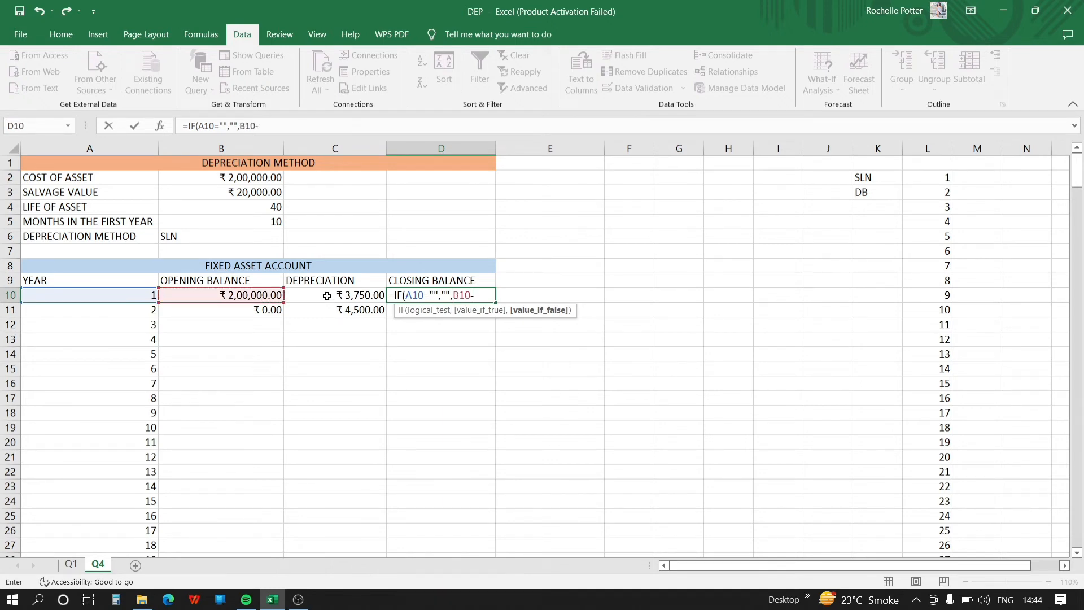
pyautogui.click(327, 296)
pyautogui.write(')')
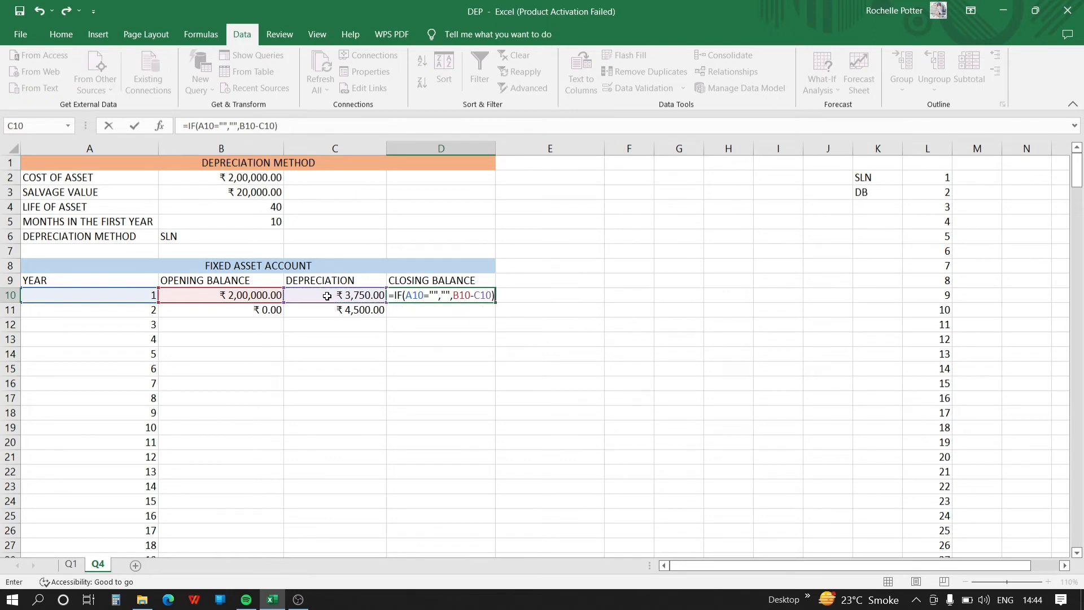
pyautogui.press('Return')
# Fill the B11 opening balance formula down column B past the row for year 41
pyautogui.click(268, 309)
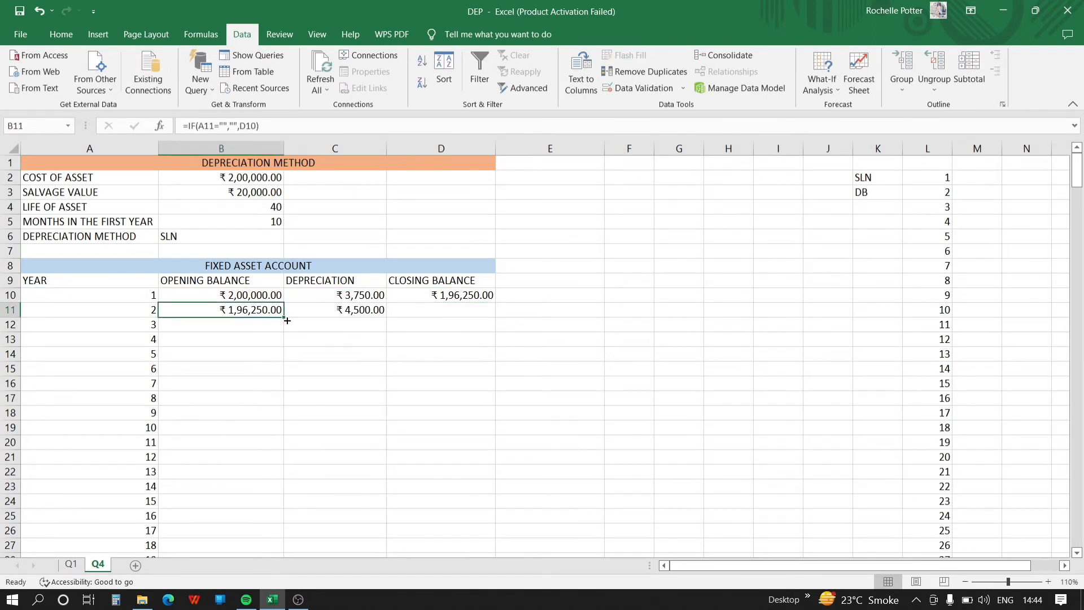
pyautogui.moveTo(288, 339); pyautogui.dragTo(273, 476)
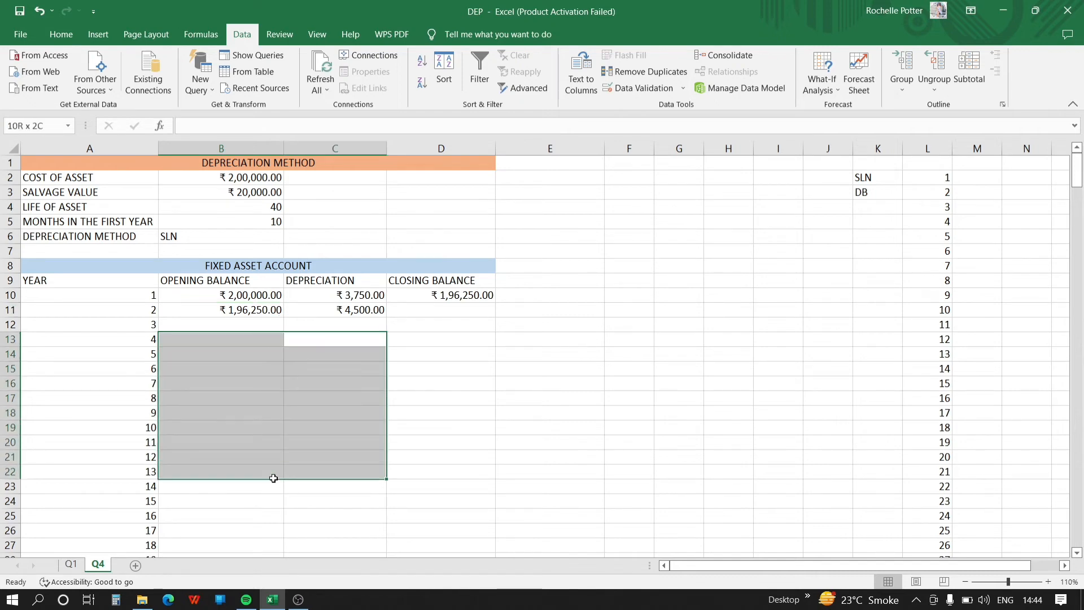
pyautogui.click(257, 314)
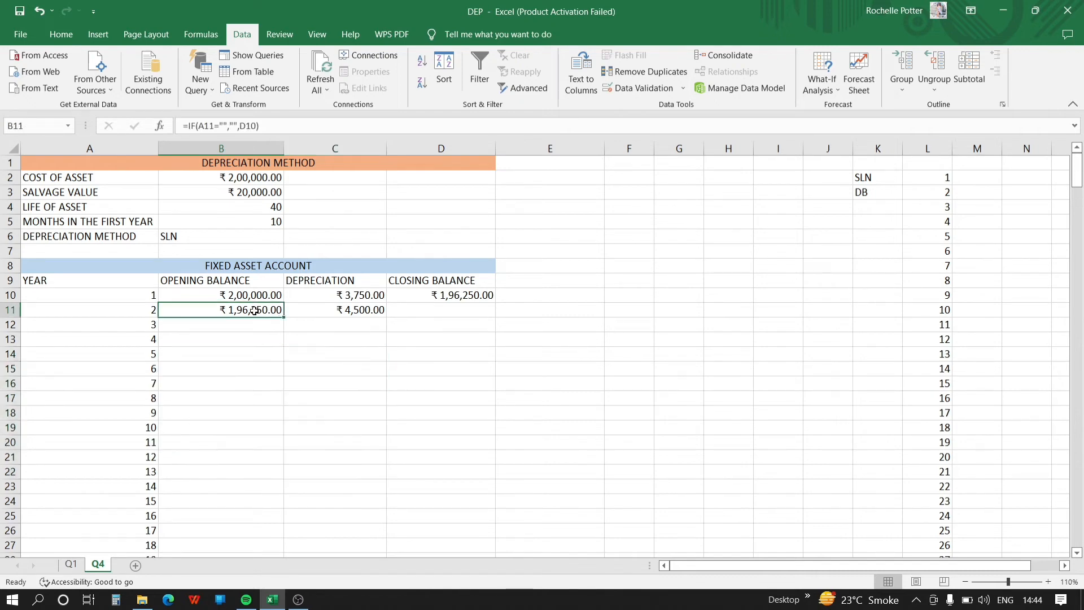
pyautogui.moveTo(283, 316); pyautogui.dragTo(314, 167)
# Fill the C11 depreciation formula down column C past the row for year 41
pyautogui.click(346, 221)
pyautogui.press('Up')
pyautogui.press('Up')
pyautogui.press('Up')
pyautogui.press('Up')
pyautogui.press('Up')
pyautogui.press('Up')
pyautogui.press('Up')
pyautogui.press('Up')
pyautogui.press('Up')
pyautogui.press('Up')
pyautogui.press('Up')
pyautogui.press('Up')
pyautogui.press('Up')
pyautogui.press('Up')
pyautogui.press('Up')
pyautogui.press('Up')
pyautogui.press('Up')
pyautogui.press('Up')
pyautogui.press('Up')
pyautogui.press('Up')
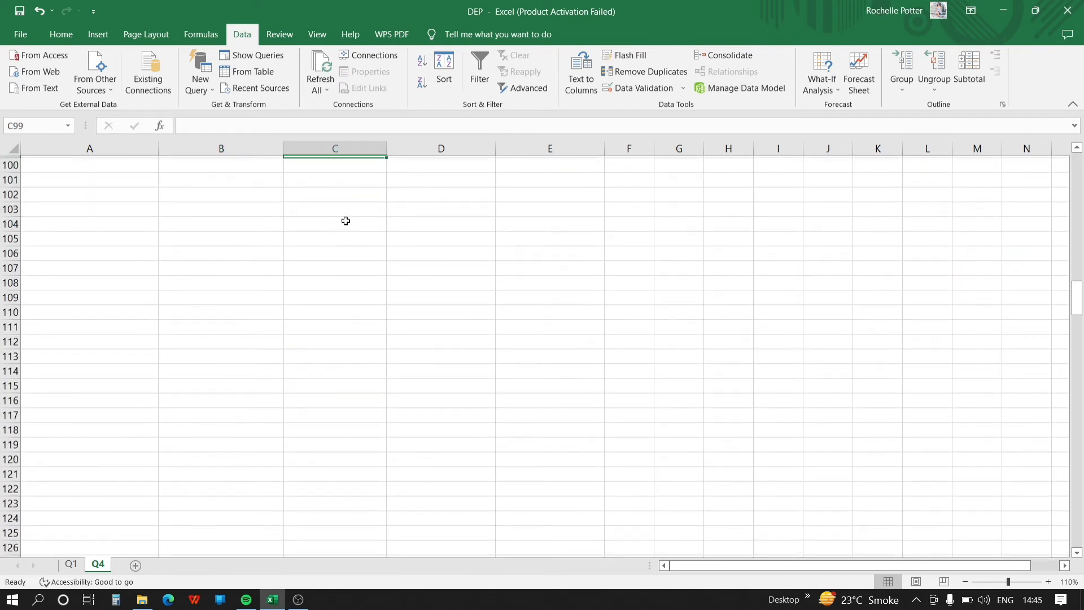
pyautogui.press('Up')
pyautogui.press('Up')
pyautogui.press('Up')
pyautogui.press('Up')
pyautogui.press('Up')
pyautogui.press('Up')
pyautogui.press('Up')
pyautogui.press('Up')
pyautogui.press('Up')
pyautogui.press('Up')
pyautogui.press('Up')
pyautogui.press('Up')
pyautogui.press('Up')
pyautogui.press('Up')
pyautogui.press('Up')
pyautogui.press('Up')
pyautogui.press('Up')
pyautogui.press('Up')
pyautogui.press('Up')
pyautogui.press('Up')
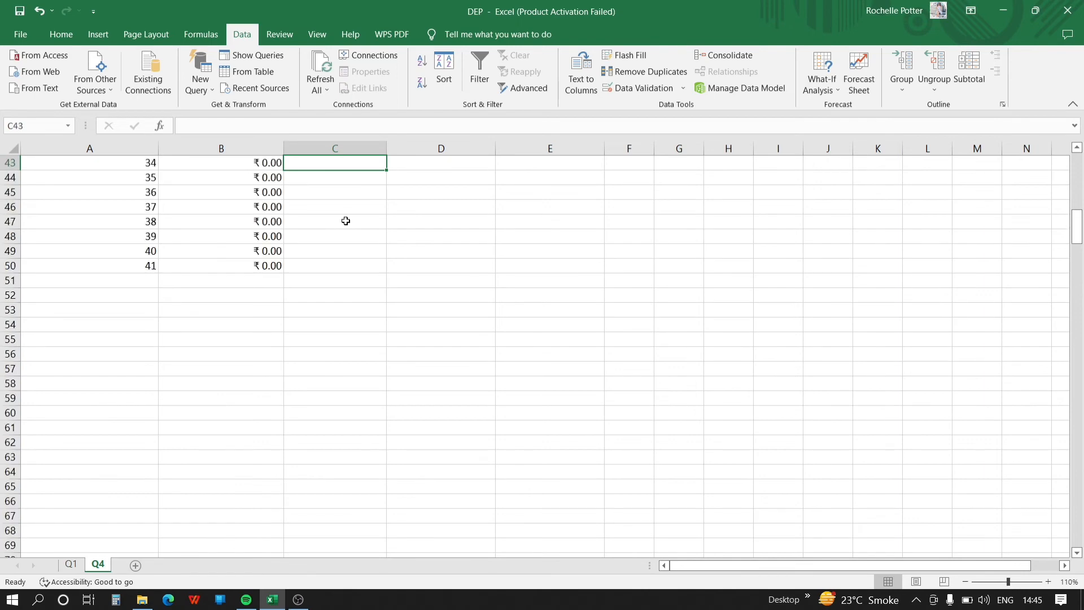
pyautogui.press('Up')
pyautogui.press('Up')
pyautogui.press('Up')
pyautogui.press('Up')
pyautogui.press('Up')
pyautogui.press('Up')
pyautogui.press('Up')
pyautogui.press('Up')
pyautogui.press('Up')
pyautogui.press('Up')
pyautogui.press('Up')
pyautogui.press('Up')
pyautogui.press('Up')
pyautogui.press('Up')
pyautogui.press('Up')
pyautogui.press('Up')
pyautogui.press('Up')
pyautogui.press('Up')
pyautogui.press('Up')
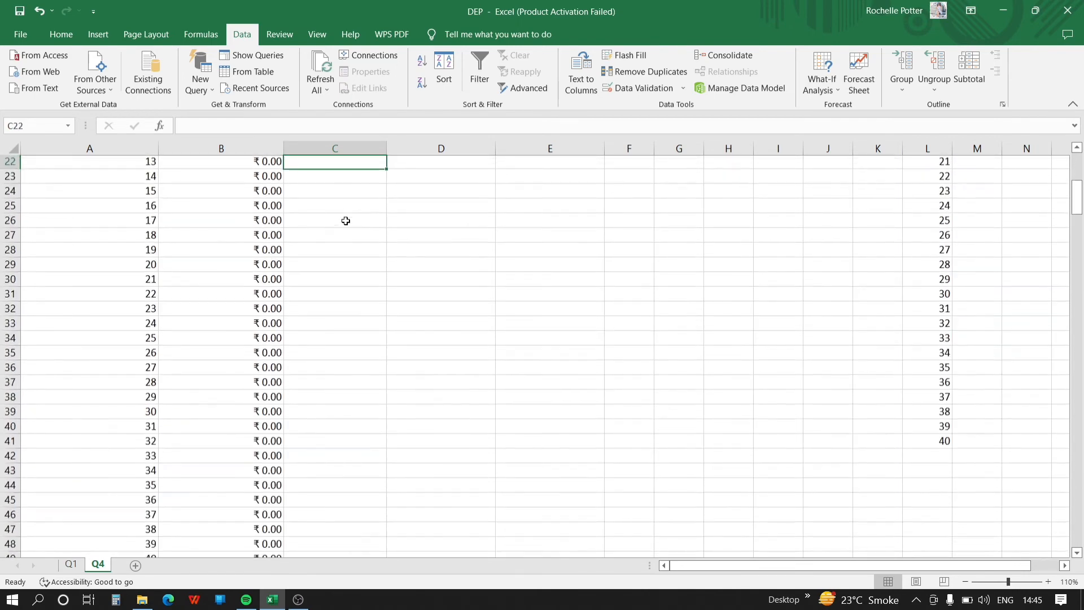
pyautogui.press('Up')
pyautogui.press('Up')
pyautogui.press('Up')
pyautogui.press('Up')
pyautogui.press('Up')
pyautogui.press('Up')
pyautogui.press('Up')
pyautogui.press('Up')
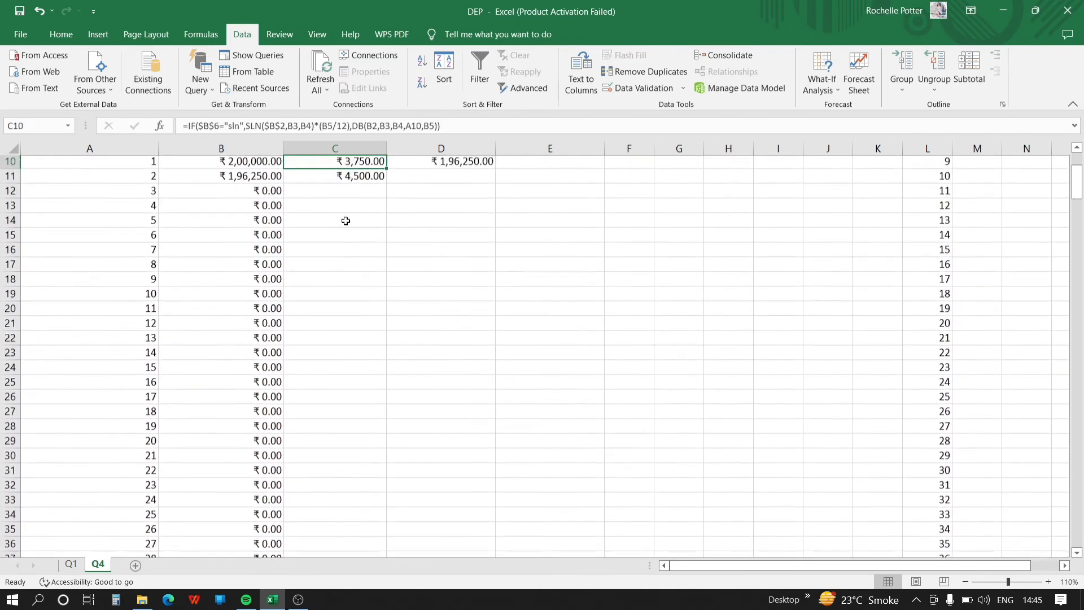
pyautogui.click(353, 209)
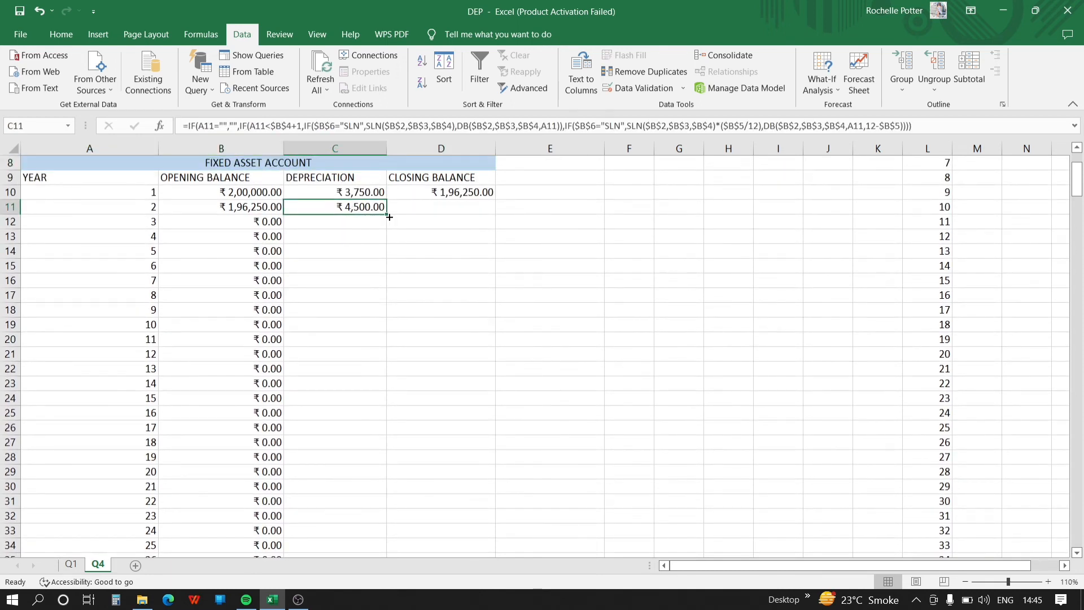
pyautogui.moveTo(387, 215); pyautogui.dragTo(452, 242)
# Review the filled depreciation column from the last year back up to the first year
pyautogui.click(461, 244)
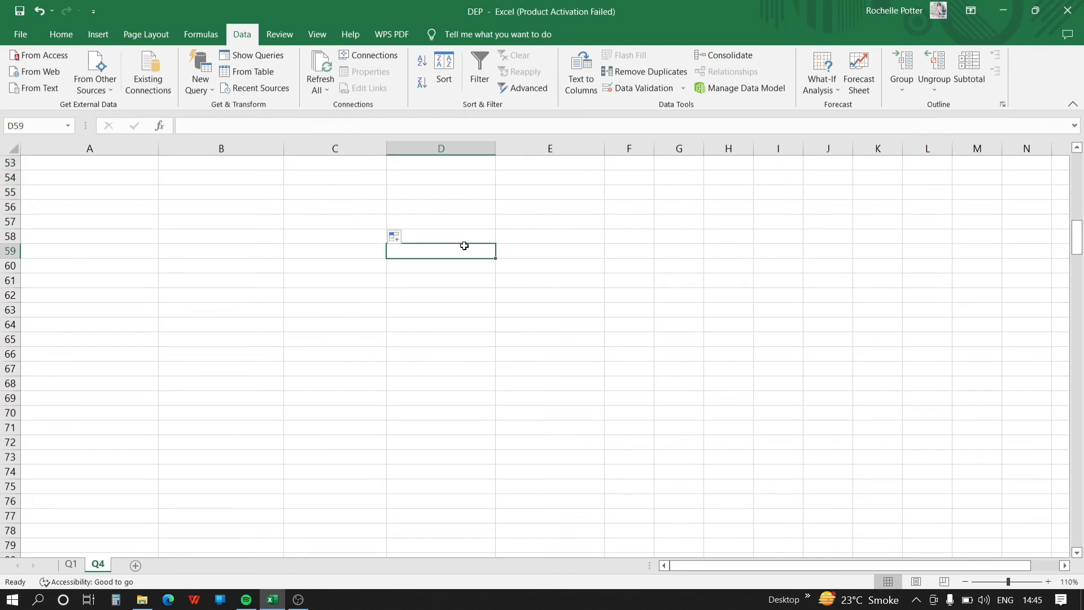
pyautogui.press('Up')
pyautogui.press('Up')
pyautogui.press('Up')
pyautogui.press('Up')
pyautogui.press('Up')
pyautogui.press('Up')
pyautogui.press('Up')
pyautogui.press('Up')
pyautogui.press('Up')
pyautogui.press('Up')
pyautogui.press('Up')
pyautogui.press('Up')
pyautogui.press('Up')
pyautogui.press('Up')
pyautogui.press('Up')
pyautogui.press('Up')
pyautogui.press('Up')
pyautogui.press('Up')
pyautogui.press('Up')
pyautogui.press('Up')
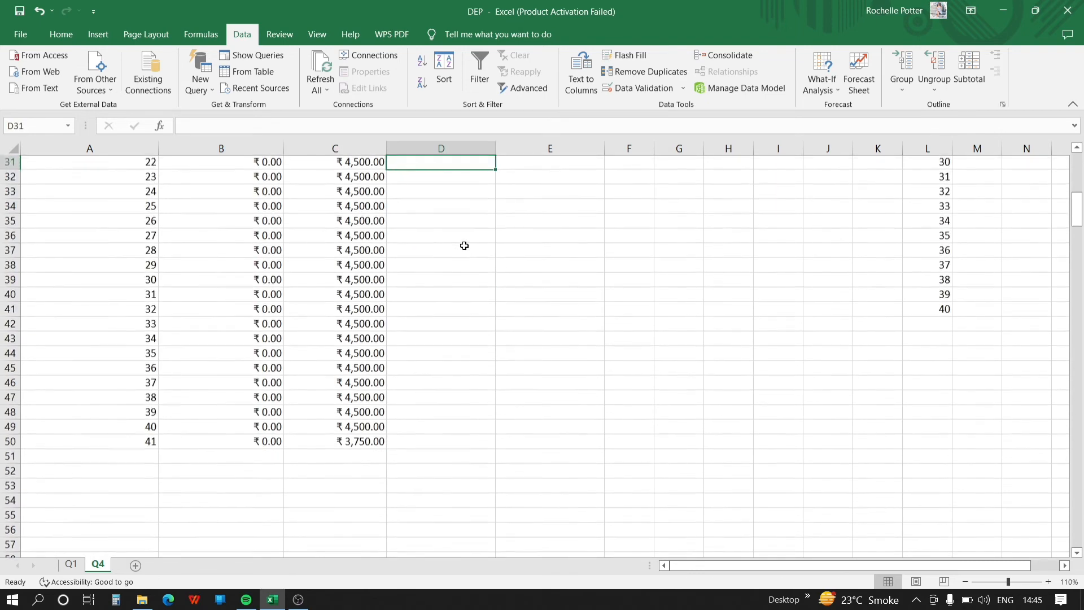
pyautogui.press('Up')
pyautogui.press('Up')
pyautogui.press('Up')
pyautogui.press('Up')
pyautogui.press('Up')
pyautogui.press('Up')
pyautogui.press('Up')
pyautogui.press('Up')
pyautogui.press('Up')
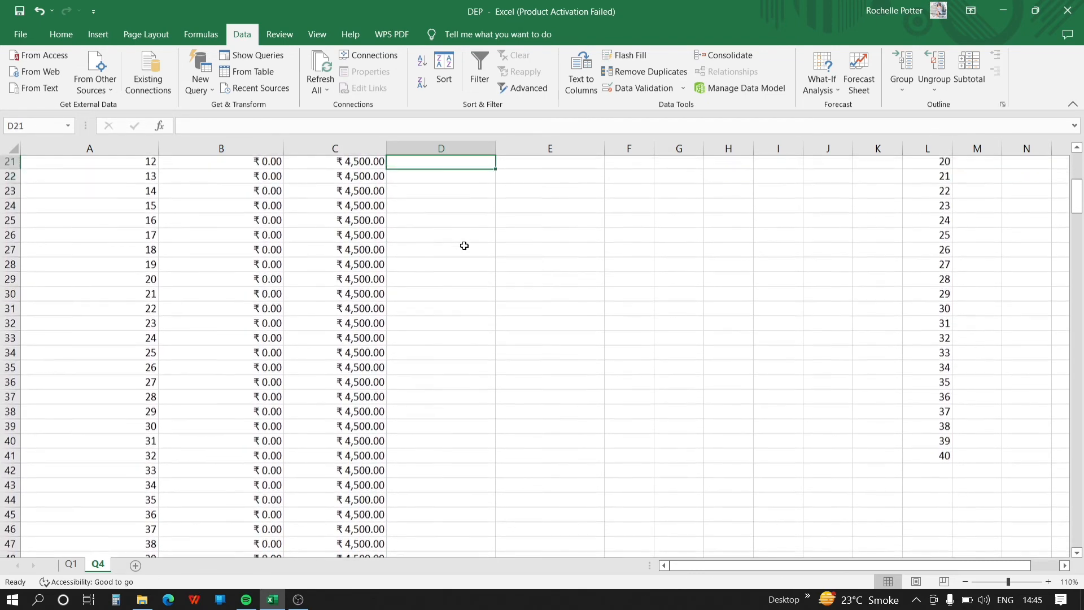
pyautogui.press('Up')
pyautogui.press('Up')
pyautogui.press('Up')
pyautogui.press('Up')
pyautogui.press('Up')
pyautogui.press('Up')
pyautogui.press('Up')
pyautogui.press('Up')
pyautogui.press('Up')
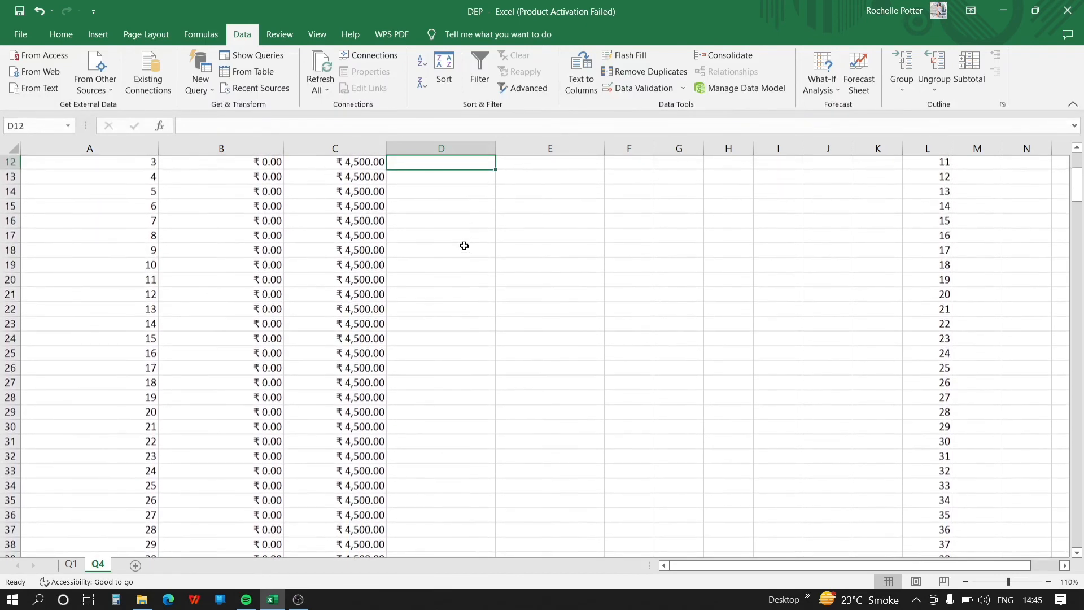
pyautogui.press('Up')
pyautogui.press('Up')
pyautogui.press('Up')
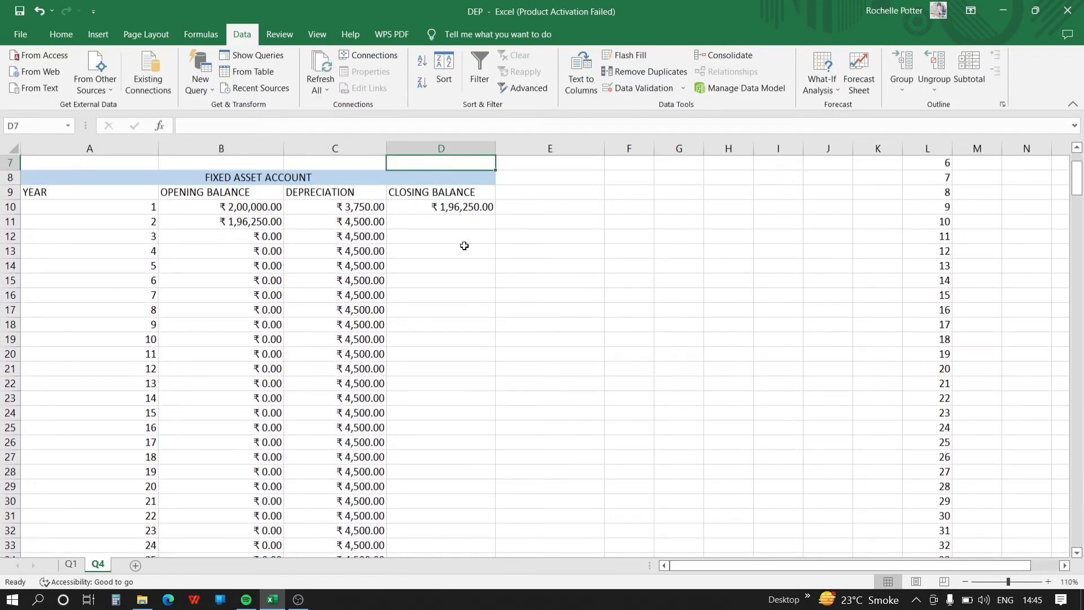
# Examine the fixed asset account rows down past year 41 and back up to the table heading
pyautogui.press('Up')
pyautogui.press('Up')
pyautogui.press('Down')
pyautogui.press('Down')
pyautogui.press('Down')
pyautogui.press('Down')
pyautogui.press('Down')
pyautogui.press('Down')
pyautogui.press('Down')
pyautogui.press('Down')
pyautogui.press('Down')
pyautogui.press('Down')
pyautogui.press('Down')
pyautogui.press('Down')
pyautogui.press('Down')
pyautogui.press('Down')
pyautogui.press('Down')
pyautogui.press('Down')
pyautogui.press('Down')
pyautogui.press('Down')
pyautogui.press('Down')
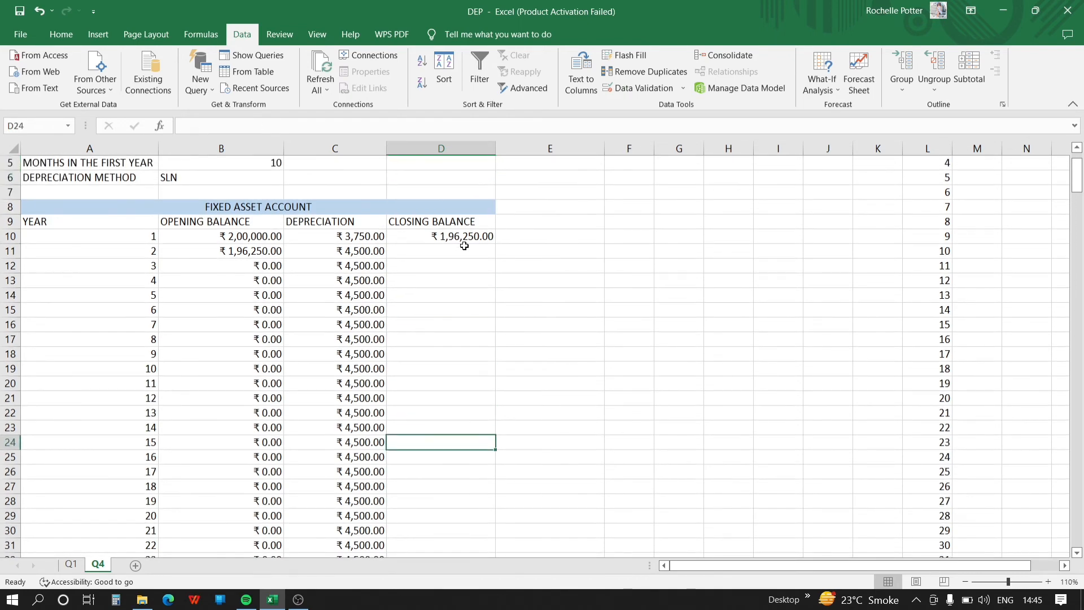
pyautogui.press('Down')
pyautogui.press('Down')
pyautogui.press('Down')
pyautogui.press('Down')
pyautogui.press('Down')
pyautogui.press('Down')
pyautogui.press('Down')
pyautogui.press('Down')
pyautogui.press('Down')
pyautogui.press('Down')
pyautogui.press('Down')
pyautogui.press('Down')
pyautogui.press('Down')
pyautogui.press('Down')
pyautogui.press('Down')
pyautogui.press('Down')
pyautogui.press('Down')
pyautogui.press('Down')
pyautogui.press('Down')
pyautogui.press('Down')
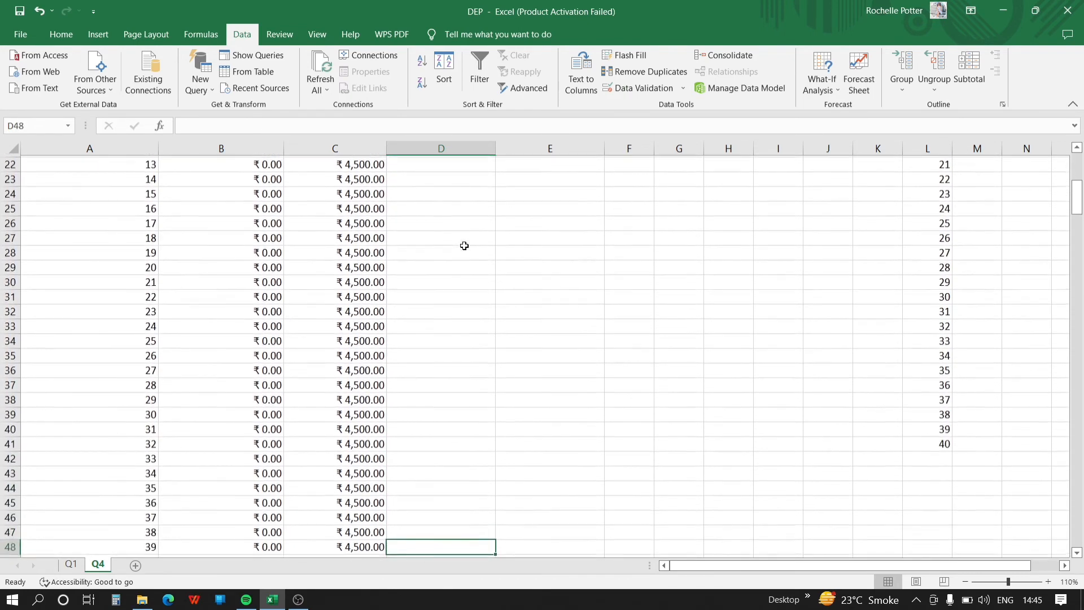
pyautogui.press('Down')
pyautogui.press('Down')
pyautogui.press('Down')
pyautogui.press('Down')
pyautogui.press('Down')
pyautogui.press('Up')
pyautogui.press('Up')
pyautogui.press('Up')
pyautogui.press('Up')
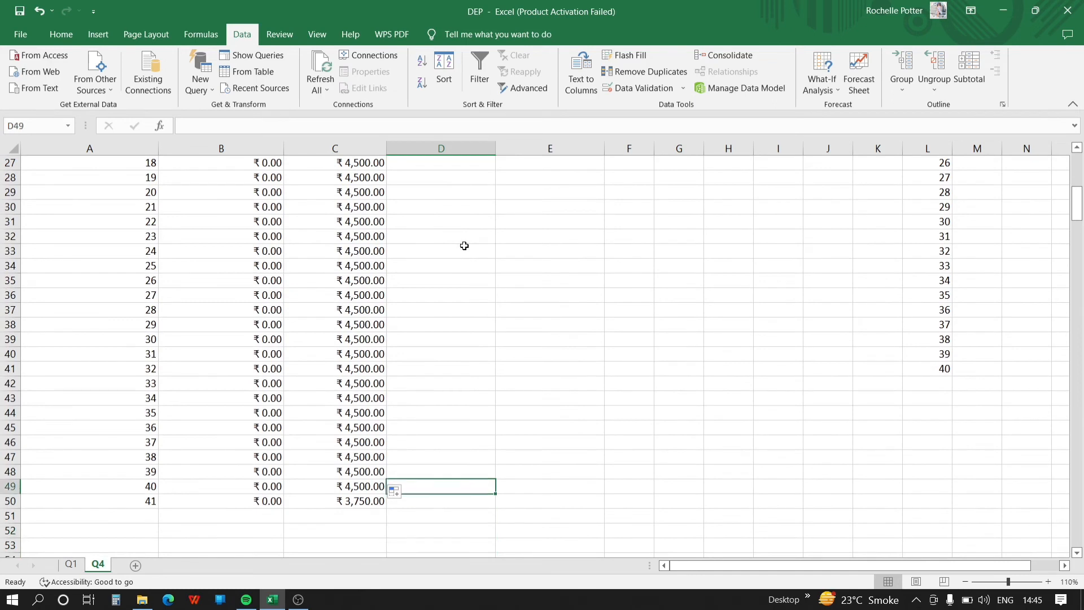
pyautogui.press('Up')
pyautogui.press('Up')
pyautogui.press('Up')
pyautogui.press('Up')
pyautogui.press('Up')
pyautogui.press('Up')
pyautogui.press('Up')
pyautogui.press('Up')
pyautogui.press('Up')
pyautogui.press('Up')
pyautogui.press('Up')
pyautogui.press('Up')
pyautogui.press('Up')
pyautogui.press('Up')
pyautogui.press('Up')
pyautogui.press('Up')
pyautogui.press('Up')
pyautogui.press('Up')
pyautogui.press('Up')
pyautogui.press('Up')
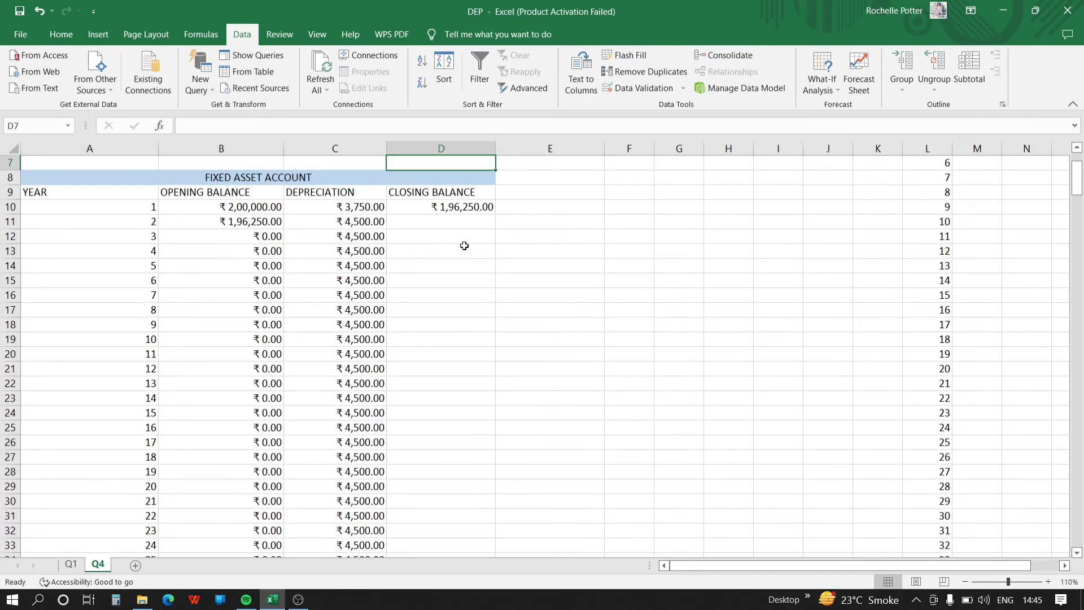
# Fill the D10 closing balance formula down column D past the row for year 41
pyautogui.click(462, 208)
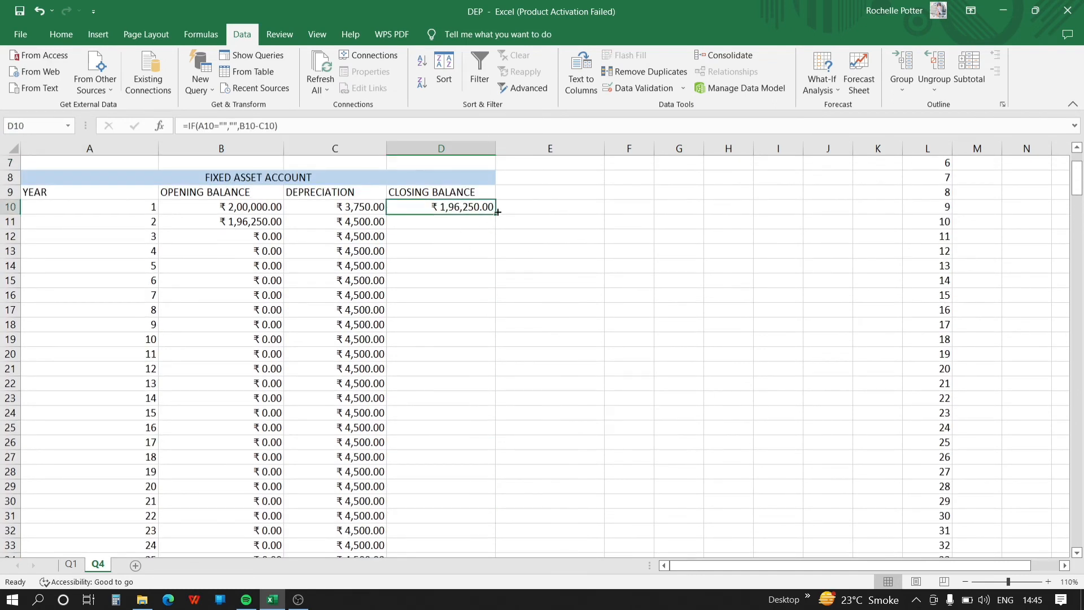
pyautogui.moveTo(494, 215); pyautogui.dragTo(503, 186)
pyautogui.click(543, 223)
# Review the completed fixed asset account from below its last row back up to the depreciation inputs
pyautogui.press('Up')
pyautogui.press('Up')
pyautogui.press('Up')
pyautogui.press('Up')
pyautogui.press('Up')
pyautogui.press('Up')
pyautogui.press('Up')
pyautogui.press('Up')
pyautogui.press('Up')
pyautogui.press('Up')
pyautogui.press('Up')
pyautogui.press('Up')
pyautogui.press('Up')
pyautogui.press('Up')
pyautogui.press('Up')
pyautogui.press('Up')
pyautogui.press('Up')
pyautogui.press('Up')
pyautogui.press('Up')
pyautogui.press('Up')
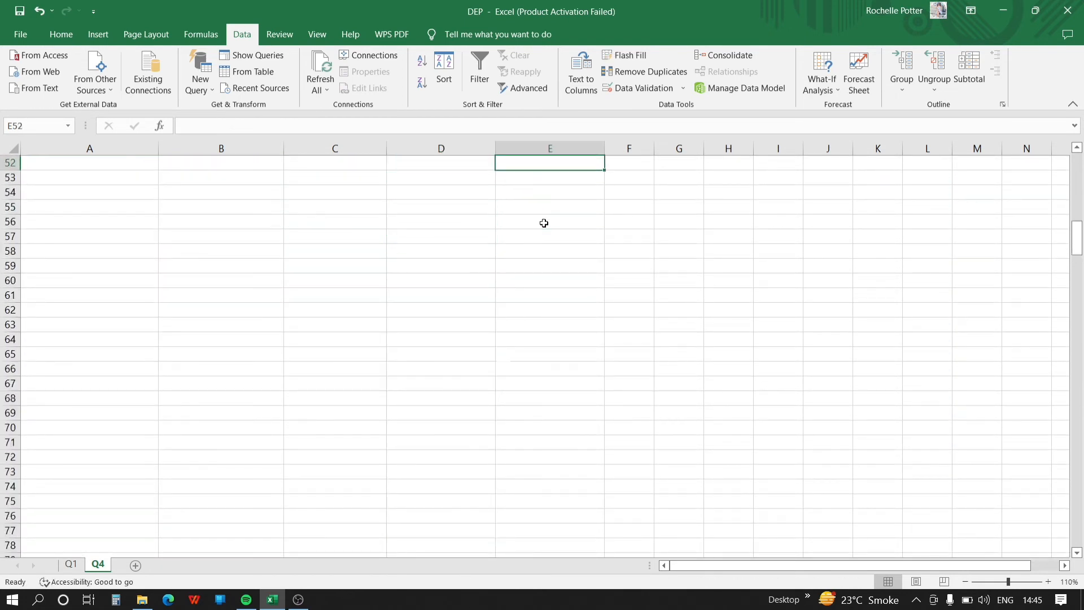
pyautogui.press('Up')
pyautogui.press('Up')
pyautogui.press('Up')
pyautogui.press('Up')
pyautogui.press('Up')
pyautogui.press('Up')
pyautogui.press('Up')
pyautogui.press('Up')
pyautogui.press('Up')
pyautogui.press('Up')
pyautogui.press('Up')
pyautogui.press('Up')
pyautogui.press('Up')
pyautogui.press('Up')
pyautogui.press('Up')
pyautogui.press('Up')
pyautogui.press('Up')
pyautogui.press('Up')
pyautogui.press('Up')
pyautogui.press('Up')
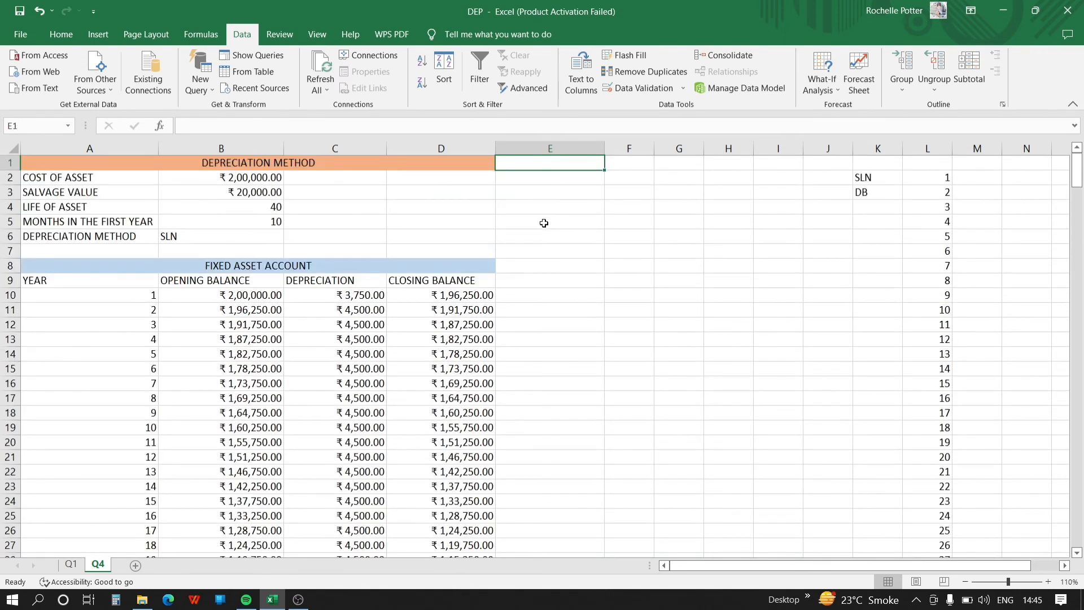
# Set the life of asset in B4 to 3 years using its list of allowed values
pyautogui.click(276, 207)
pyautogui.click(289, 208)
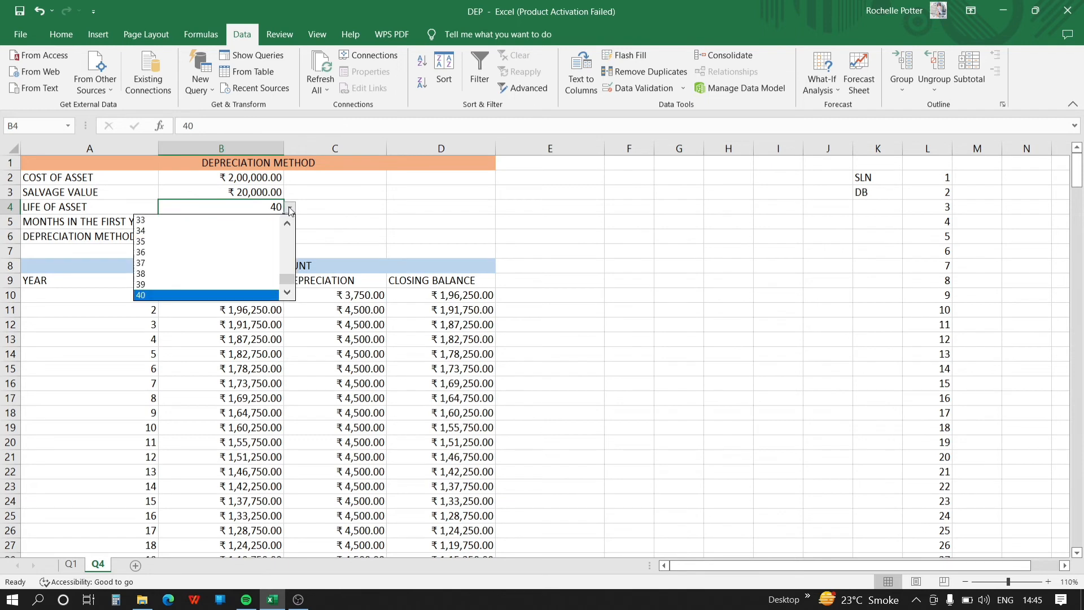
pyautogui.scroll(10, 290, 234)
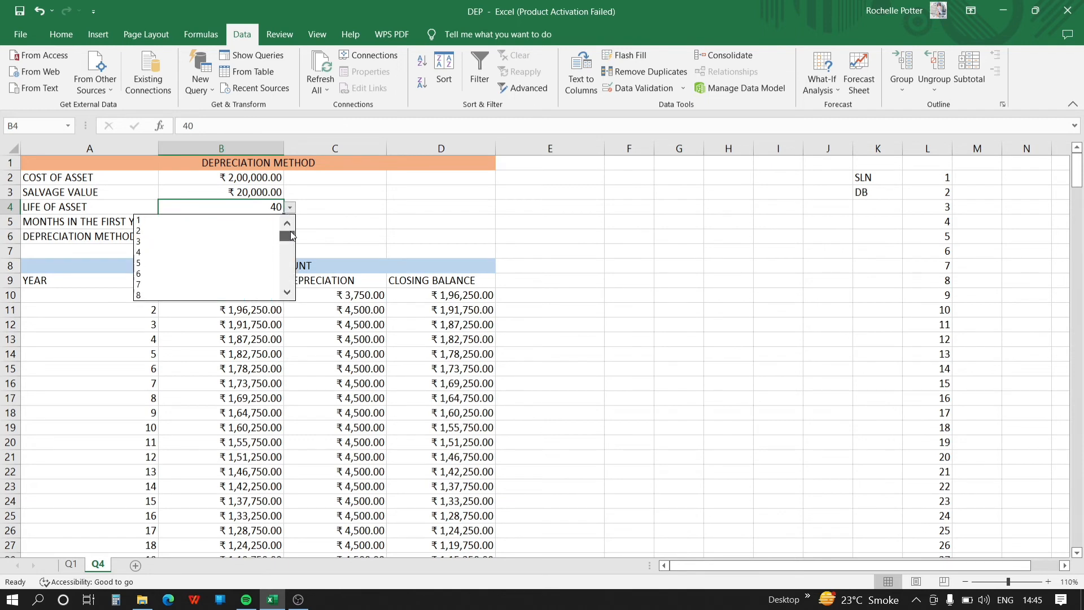
pyautogui.click(142, 243)
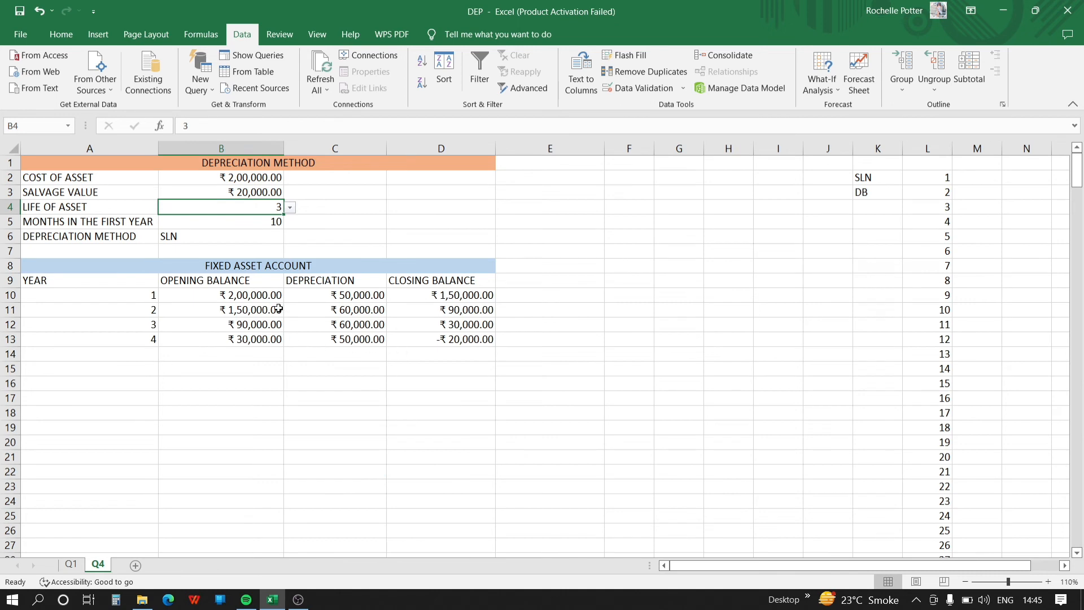
# Switch the depreciation method in B6 to DB
pyautogui.click(277, 239)
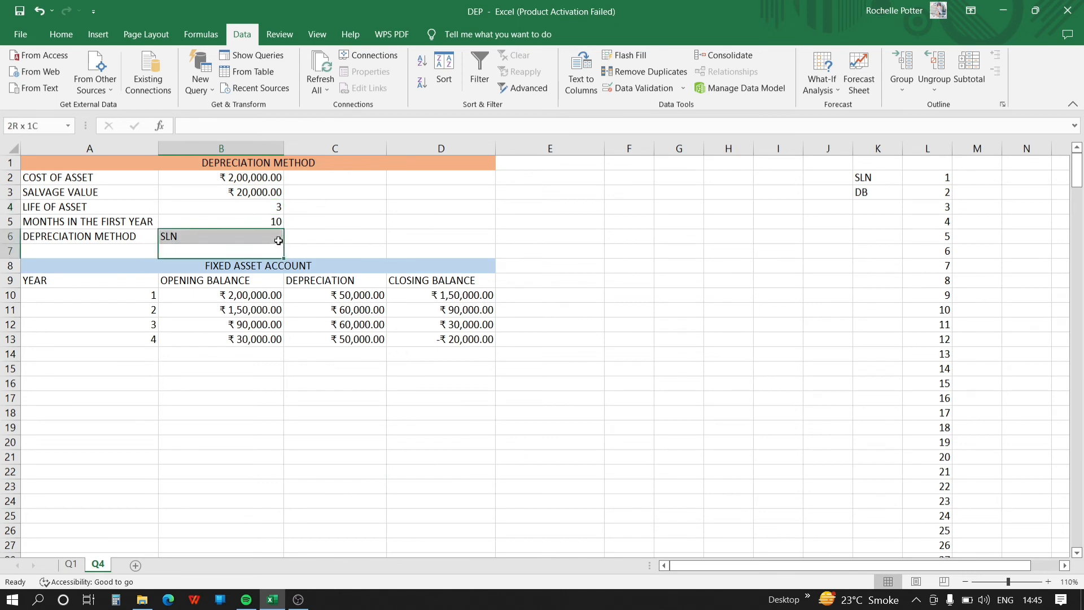
pyautogui.click(292, 240)
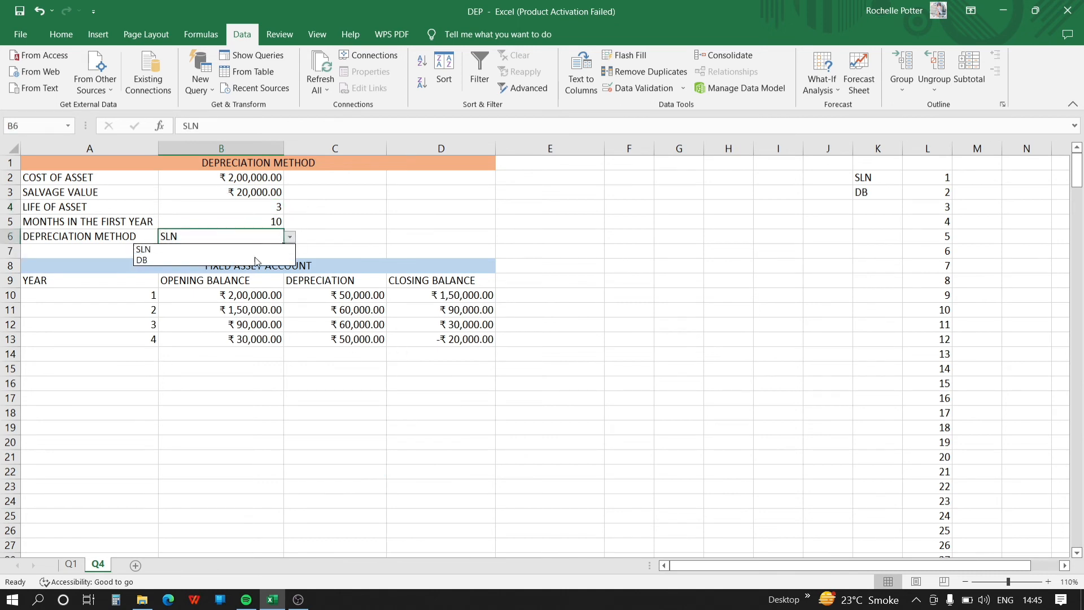
pyautogui.click(234, 260)
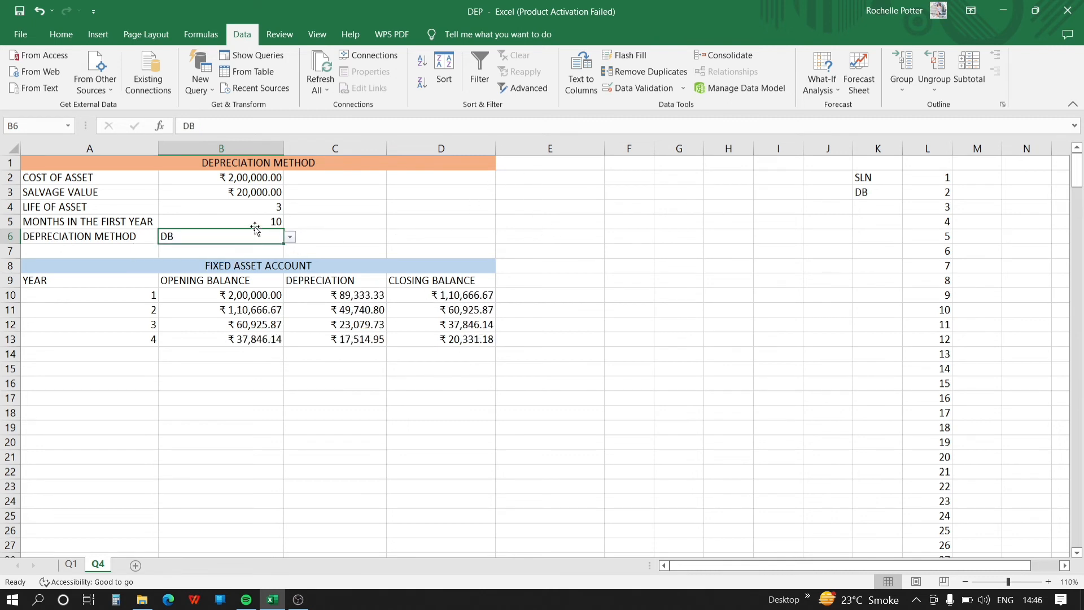
# Set the life of asset in B4 to 40 years
pyautogui.click(278, 211)
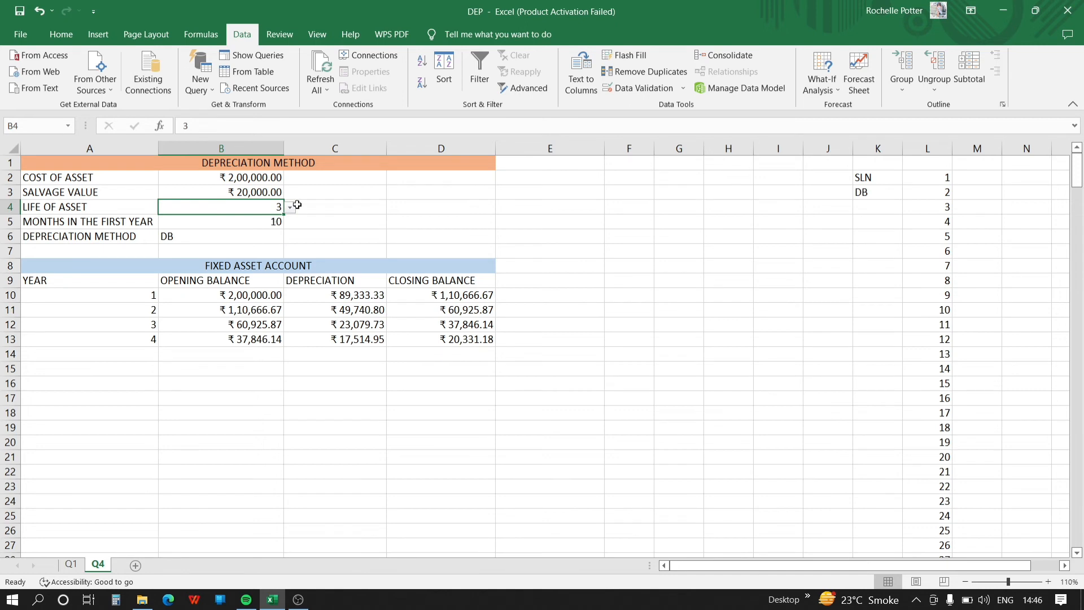
pyautogui.click(290, 208)
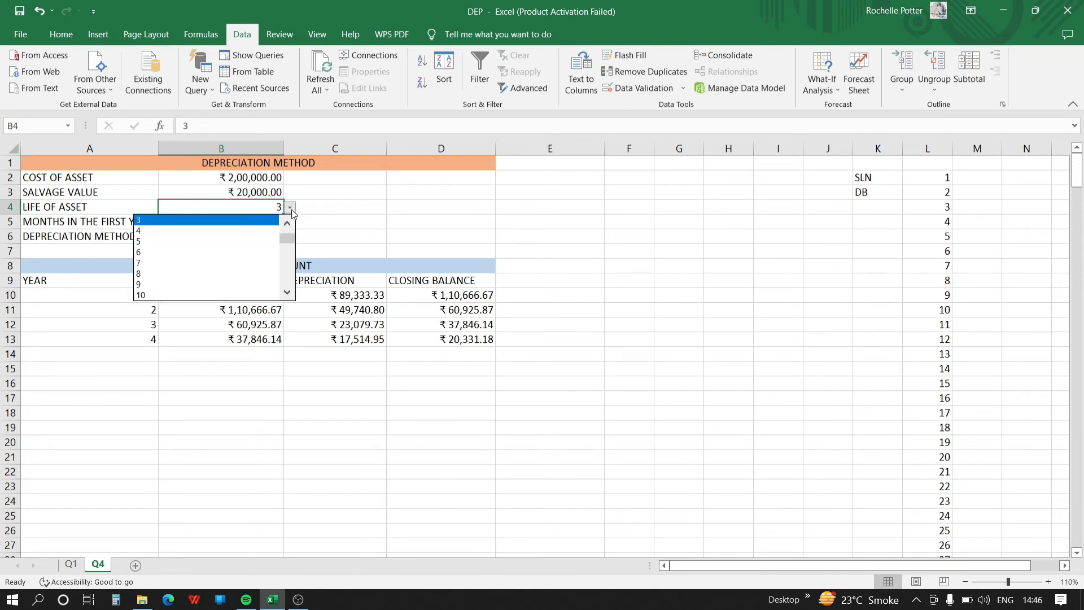
pyautogui.click(287, 280)
pyautogui.click(226, 294)
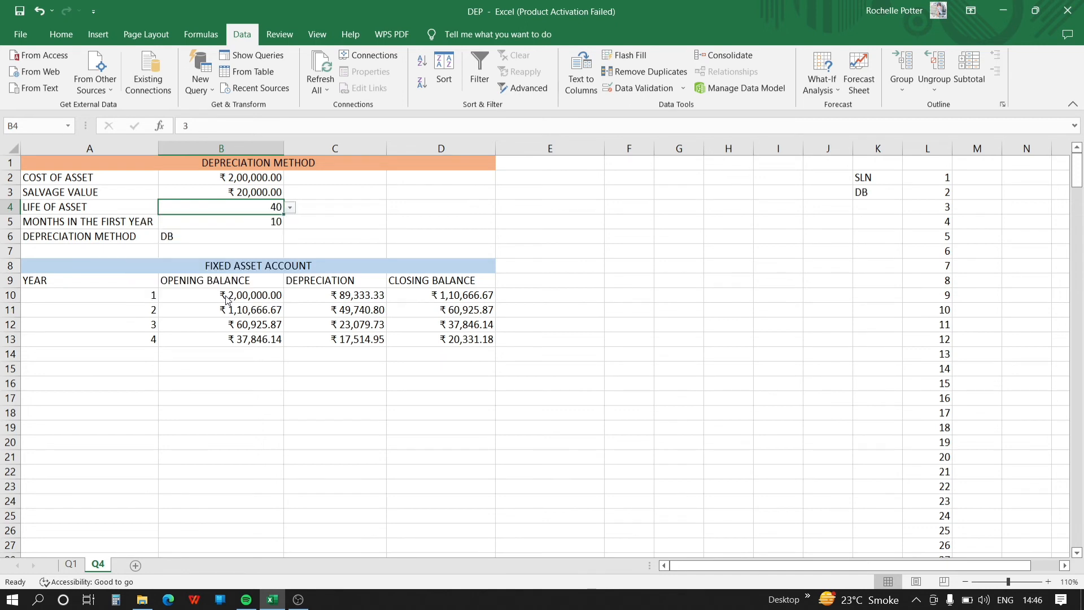
# Inspect the formulas behind the year 2 number and closing balance, and the depreciation for years 1 to 3
pyautogui.click(114, 313)
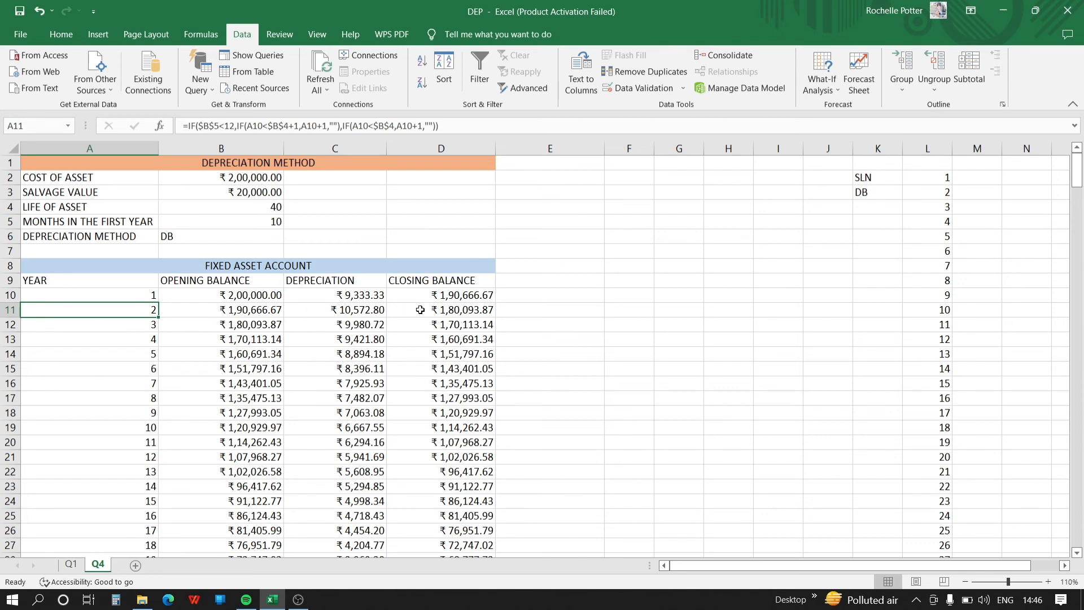
pyautogui.click(448, 306)
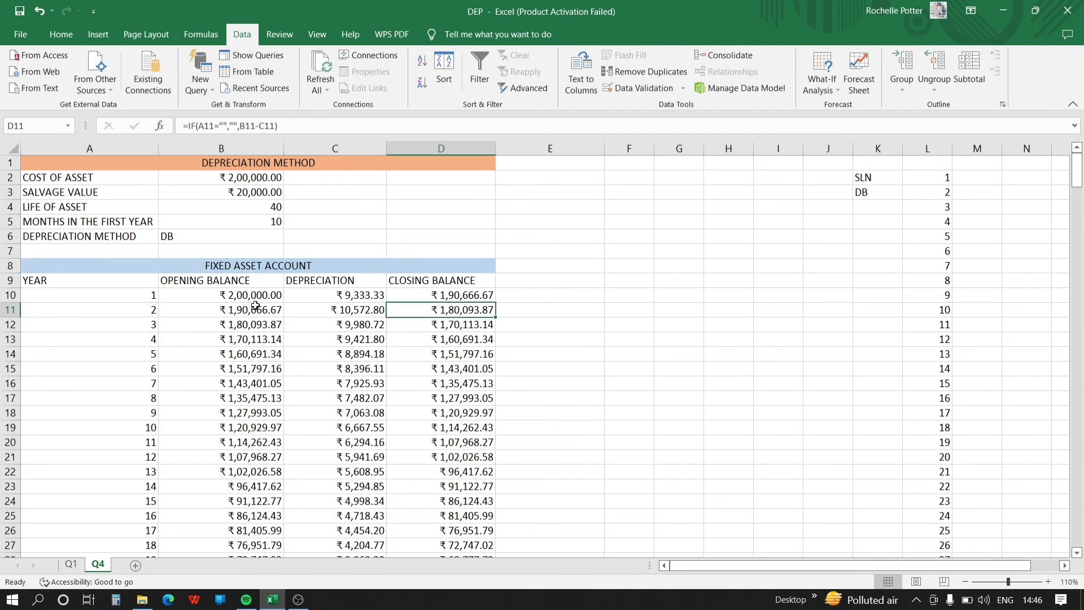
pyautogui.click(353, 299)
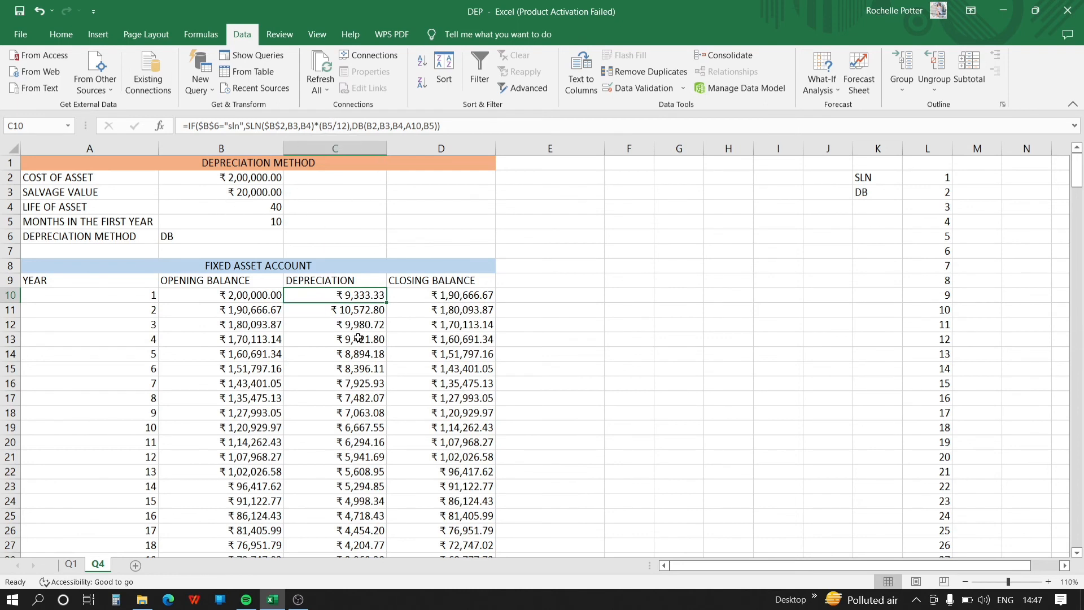
pyautogui.click(350, 314)
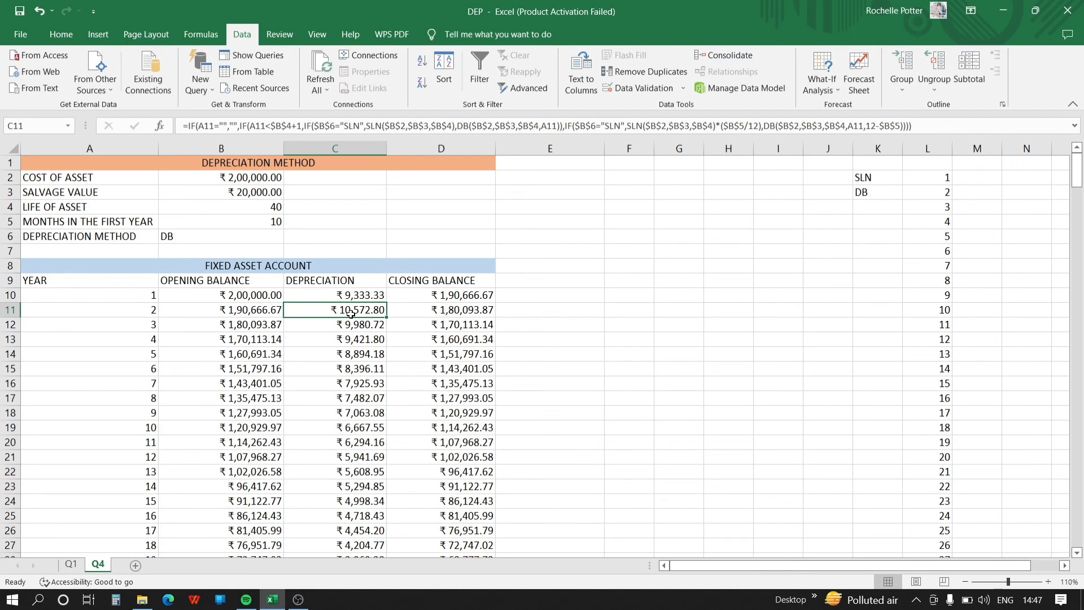
pyautogui.moveTo(350, 314); pyautogui.dragTo(391, 234)
pyautogui.click(548, 224)
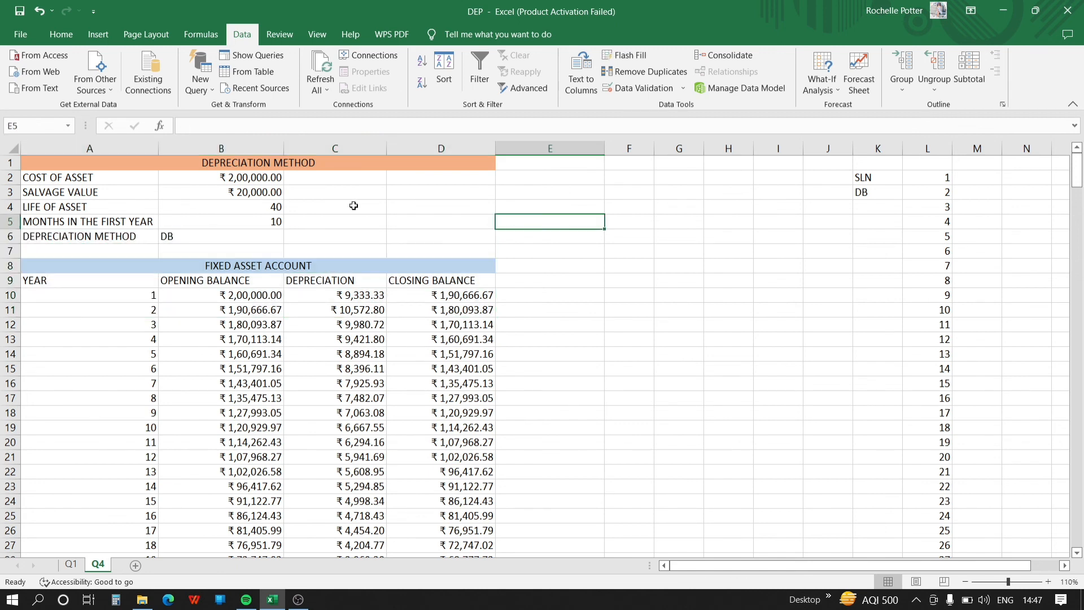
pyautogui.click(256, 206)
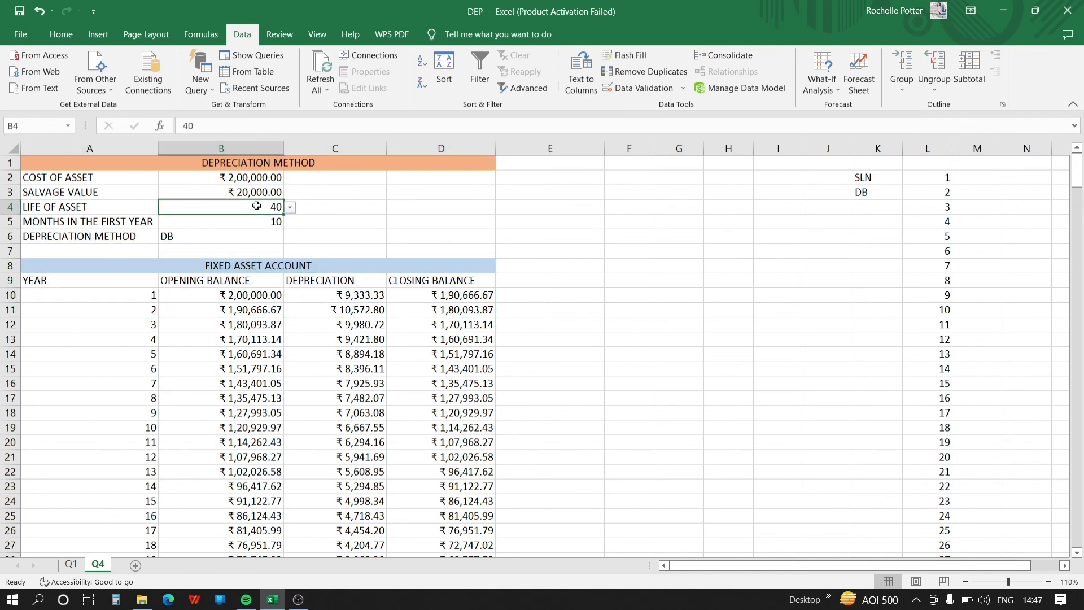
pyautogui.click(348, 323)
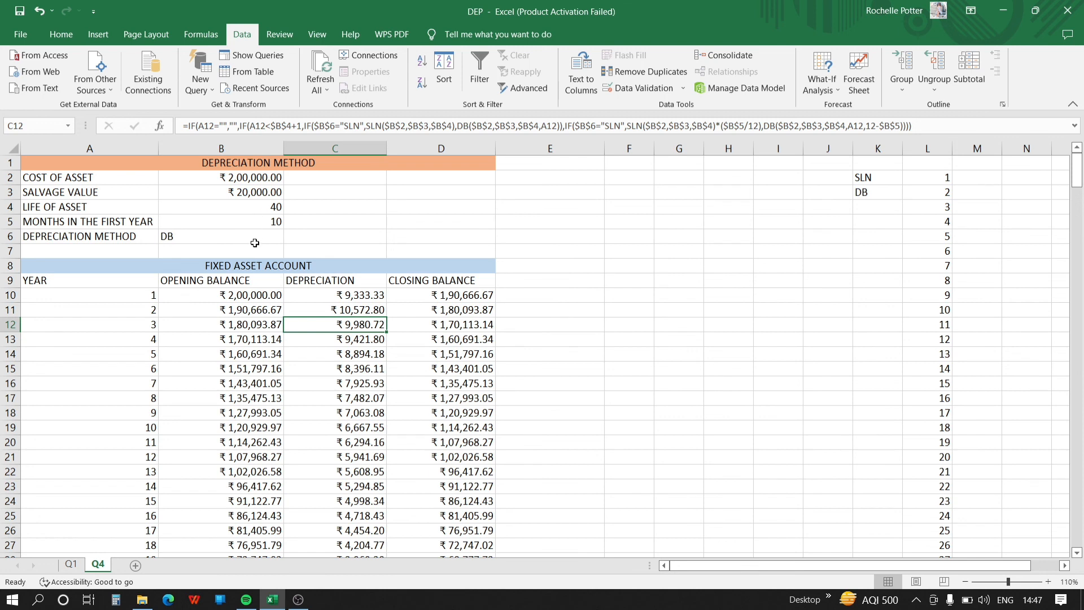